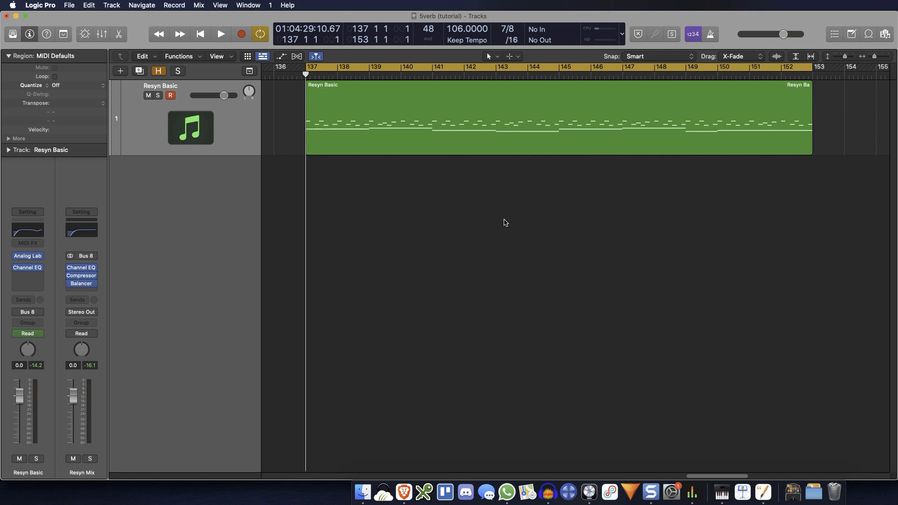
Step: Play the Resyn Basic region and browse the reverb plug-ins for its channel strip to SilverVerb
{"action": "key", "text": "space"}
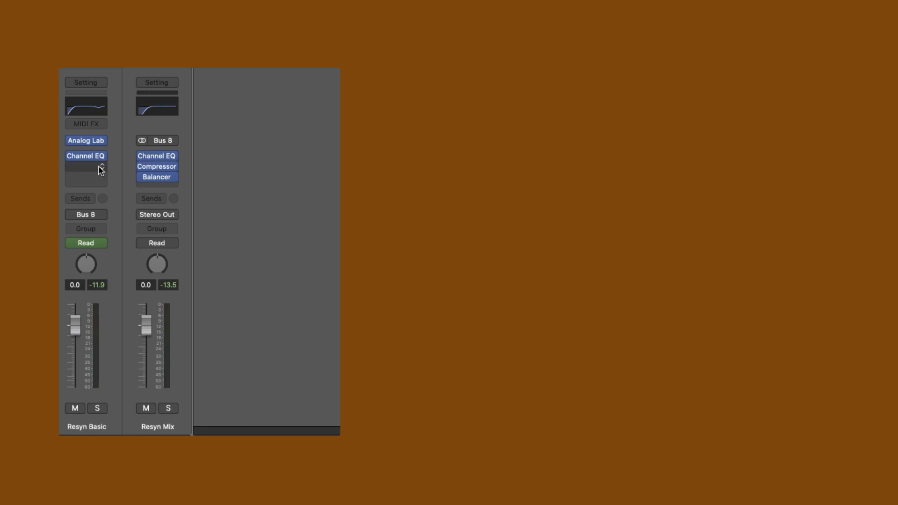
{"action": "left_click", "coordinate": [101, 170]}
{"action": "mouse_move", "coordinate": [135, 387]}
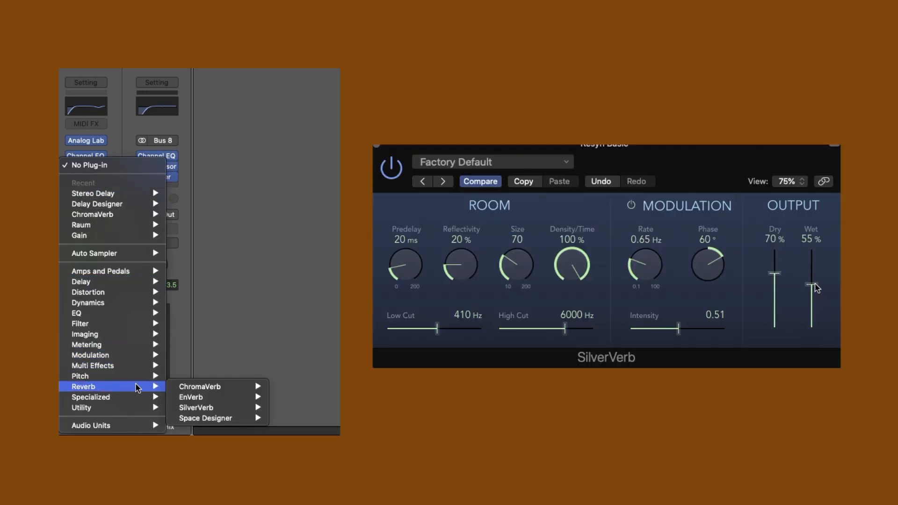
{"action": "mouse_move", "coordinate": [235, 407]}
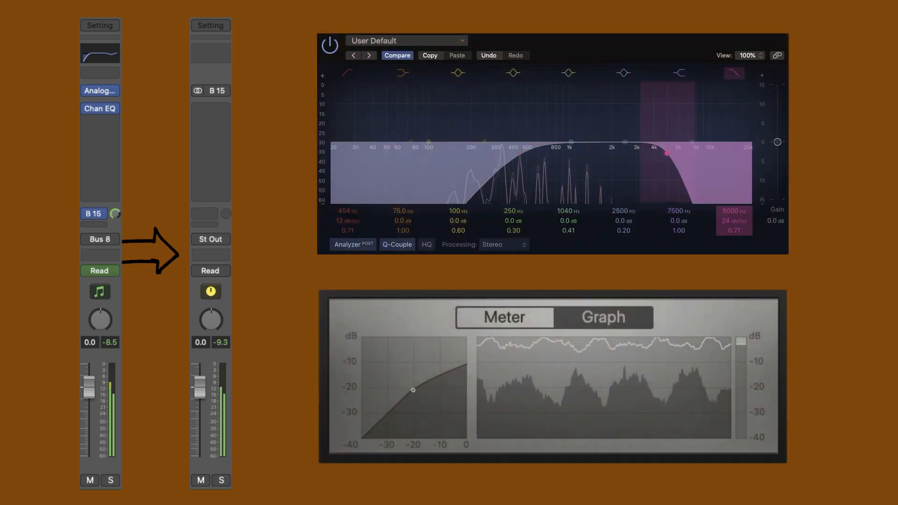
{"action": "left_click_drag", "start_coordinate": [737, 211], "coordinate": [737, 218]}
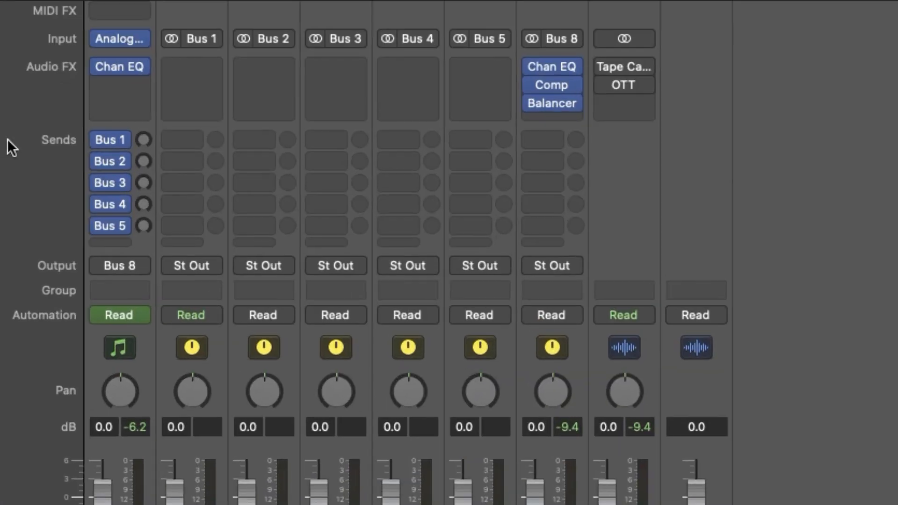
Step: Set the Resyn Basic channel's send levels for Bus 1 through Bus 5 to 0.0 dB
{"action": "left_click", "coordinate": [142, 139], "text": "alt"}
{"action": "left_click", "coordinate": [144, 161], "text": "alt"}
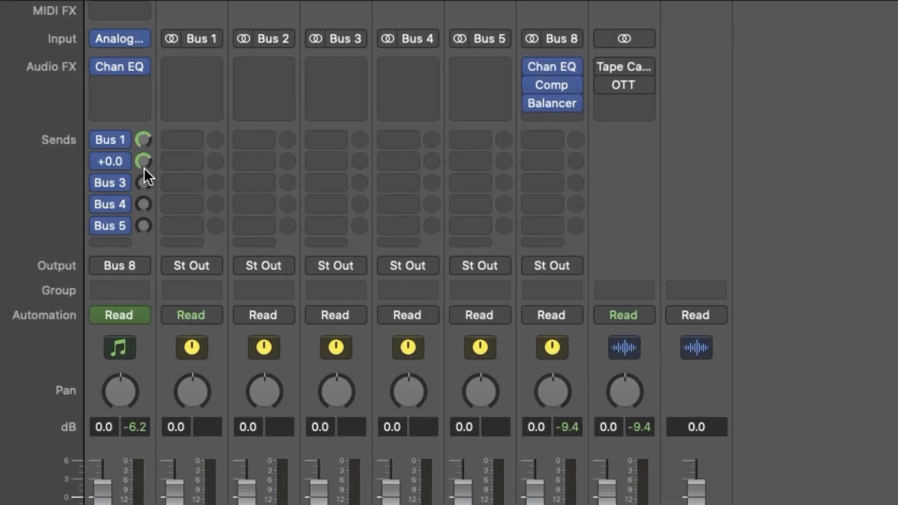
{"action": "left_click", "coordinate": [143, 183], "text": "alt"}
{"action": "left_click", "coordinate": [143, 205], "text": "alt"}
{"action": "left_click", "coordinate": [144, 224], "text": "alt"}
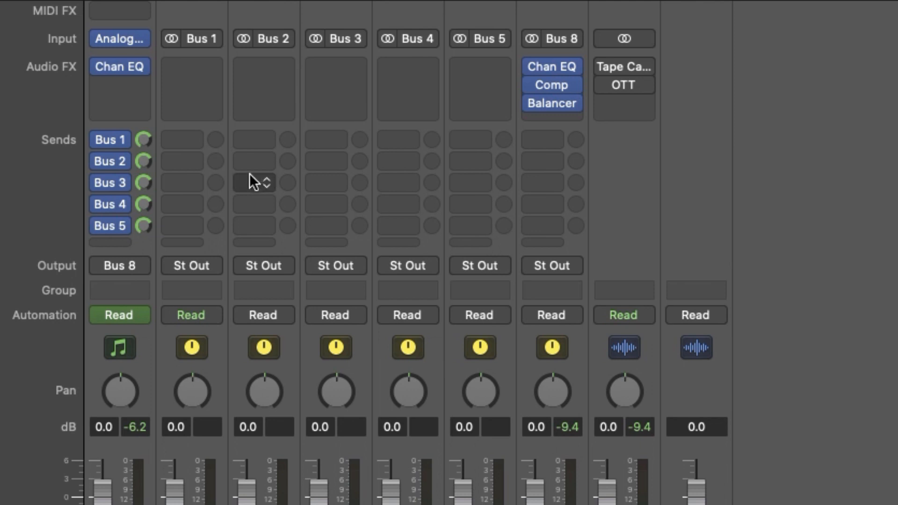
Step: Insert the Native Instruments Raum reverb on the Bus 1 aux channel and place its window beside the channel strips
{"action": "scroll", "coordinate": [375, 192], "scroll_direction": "up", "scroll_amount": 5}
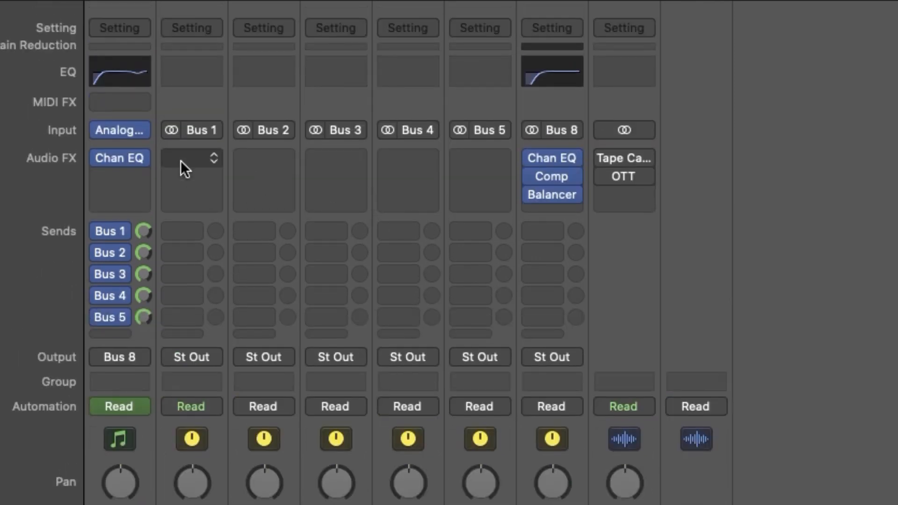
{"action": "left_click", "coordinate": [201, 161]}
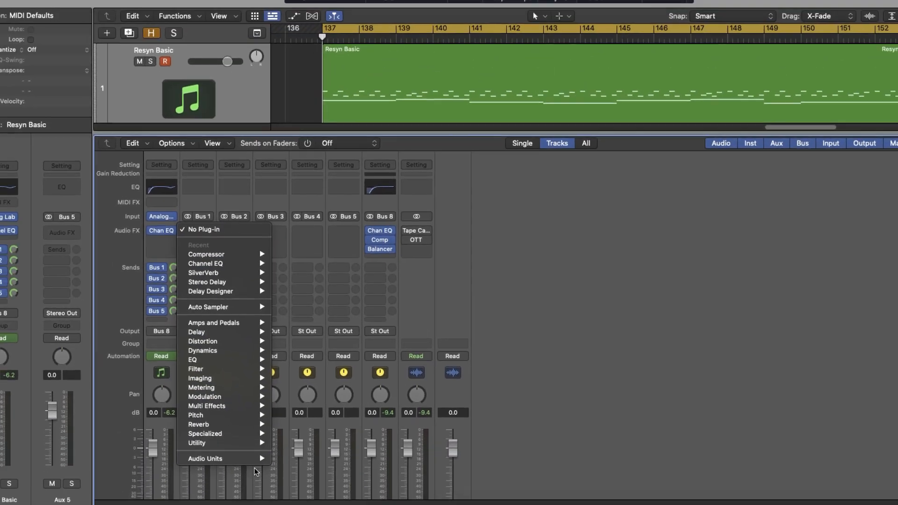
{"action": "mouse_move", "coordinate": [205, 504]}
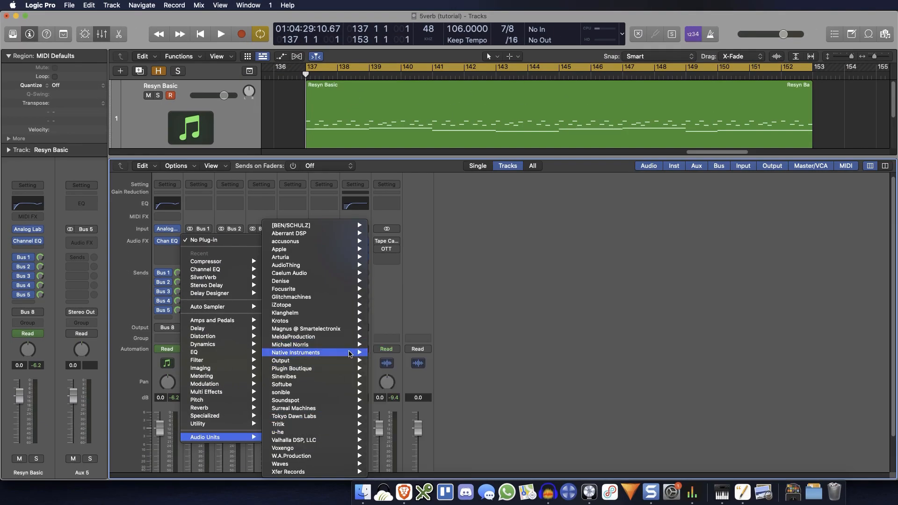
{"action": "mouse_move", "coordinate": [354, 353]}
{"action": "mouse_move", "coordinate": [411, 354]}
{"action": "left_click", "coordinate": [460, 352]}
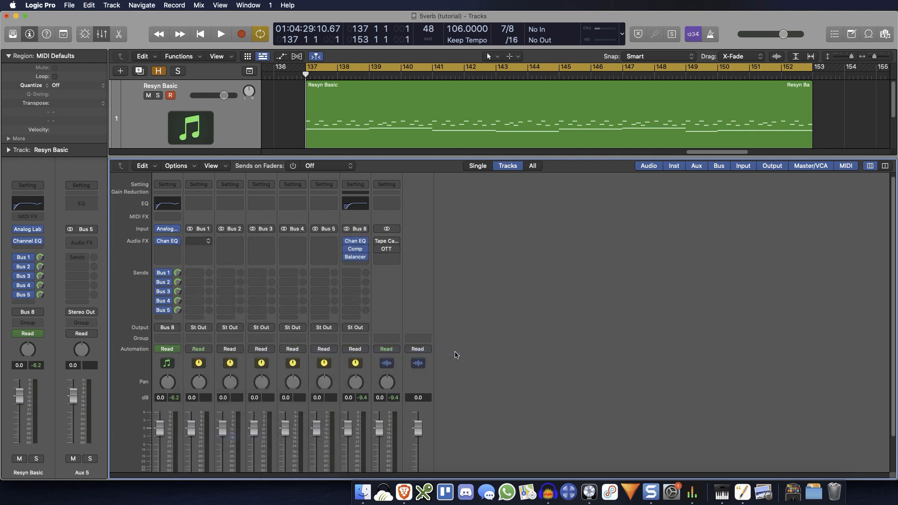
{"action": "left_click_drag", "start_coordinate": [565, 138], "coordinate": [657, 210]}
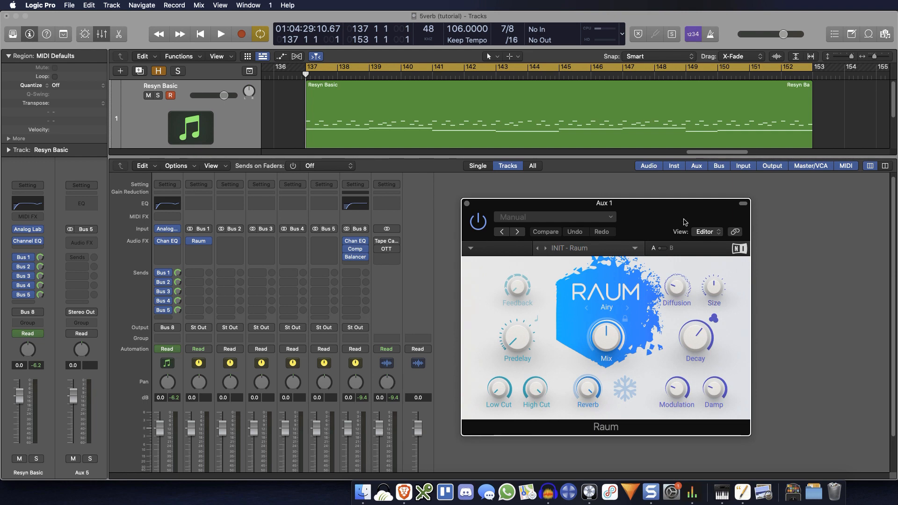
{"action": "left_click_drag", "start_coordinate": [679, 219], "coordinate": [671, 209]}
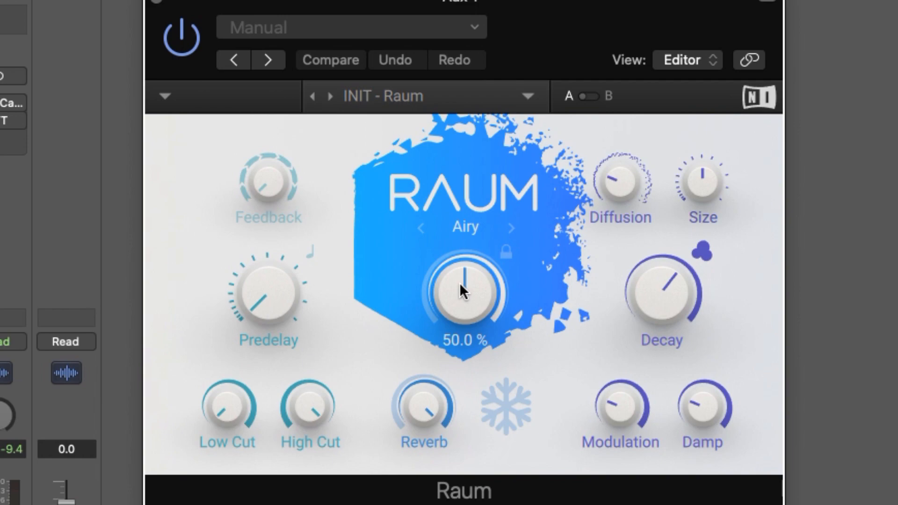
Step: Raise Raum's Mix to fully wet
{"action": "left_click_drag", "start_coordinate": [597, 324], "coordinate": [597, 314]}
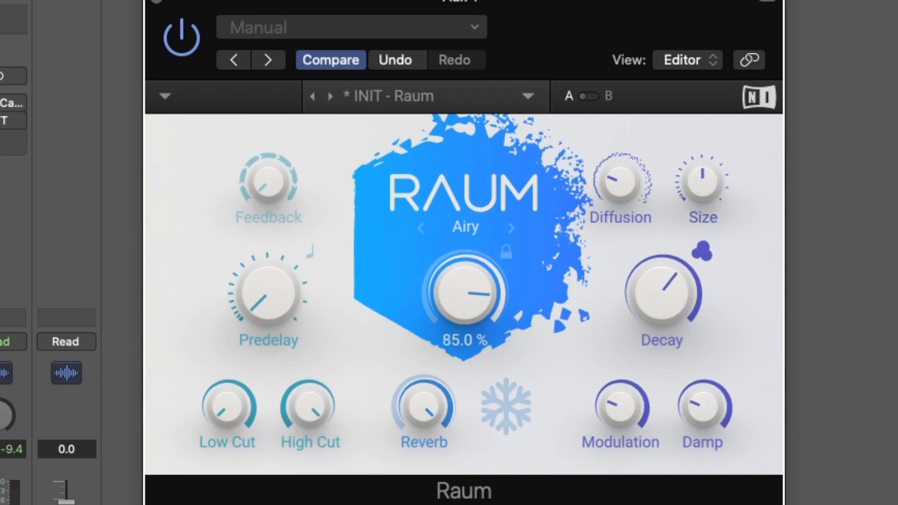
{"action": "left_click_drag", "start_coordinate": [465, 293], "coordinate": [465, 280]}
{"action": "mouse_move", "coordinate": [647, 305]}
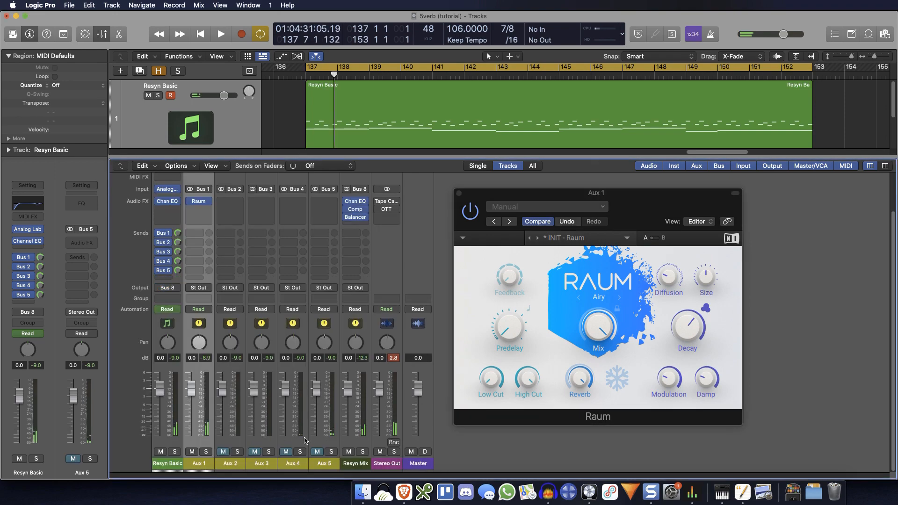
Step: Route the outputs of Aux 1 through Aux 5 to Bus 7, the Resyn Verb Mix
{"action": "left_click", "coordinate": [198, 287]}
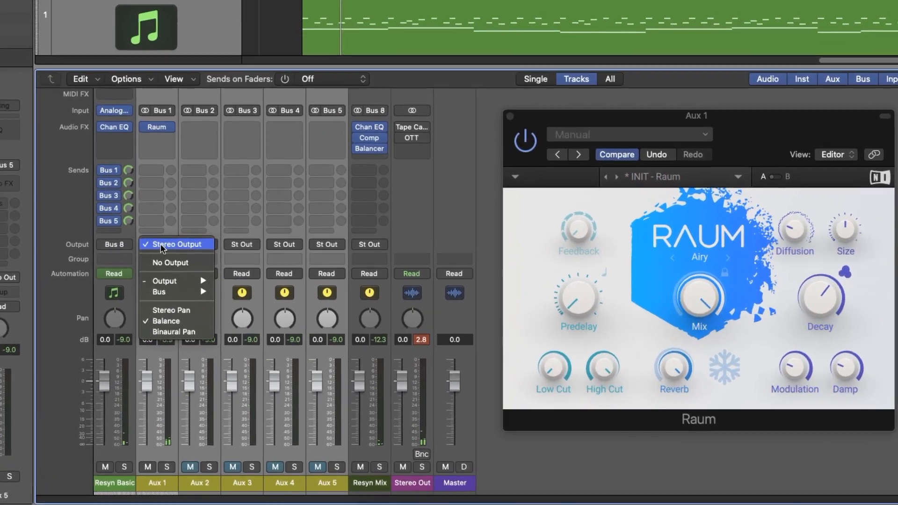
{"action": "mouse_move", "coordinate": [227, 326]}
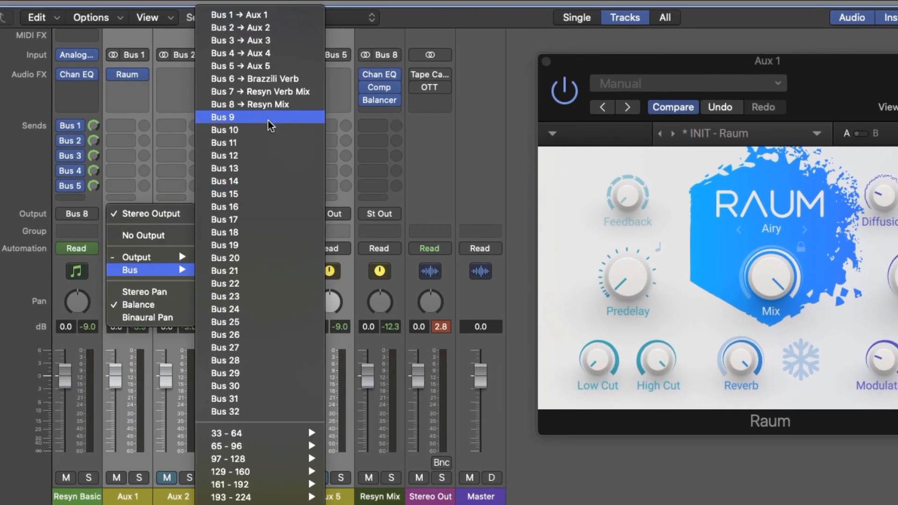
{"action": "left_click", "coordinate": [287, 91]}
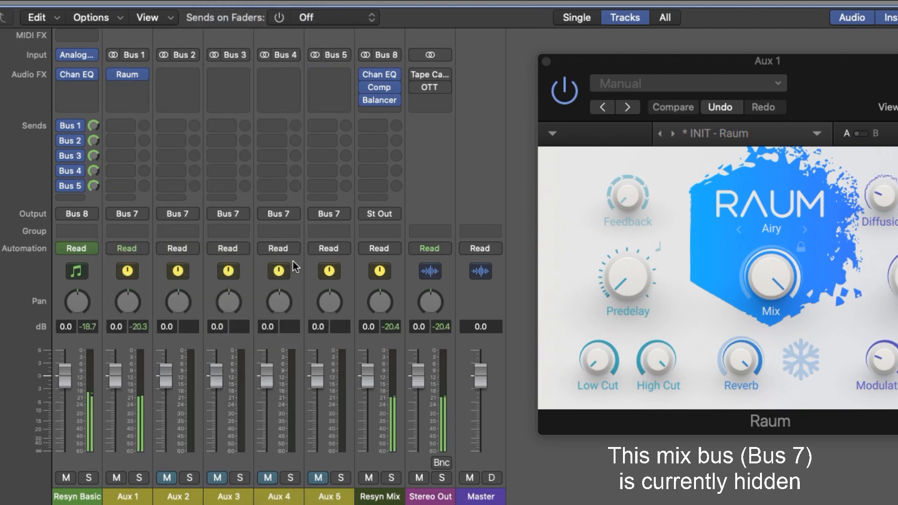
{"action": "left_click_drag", "start_coordinate": [836, 72], "coordinate": [897, 80]}
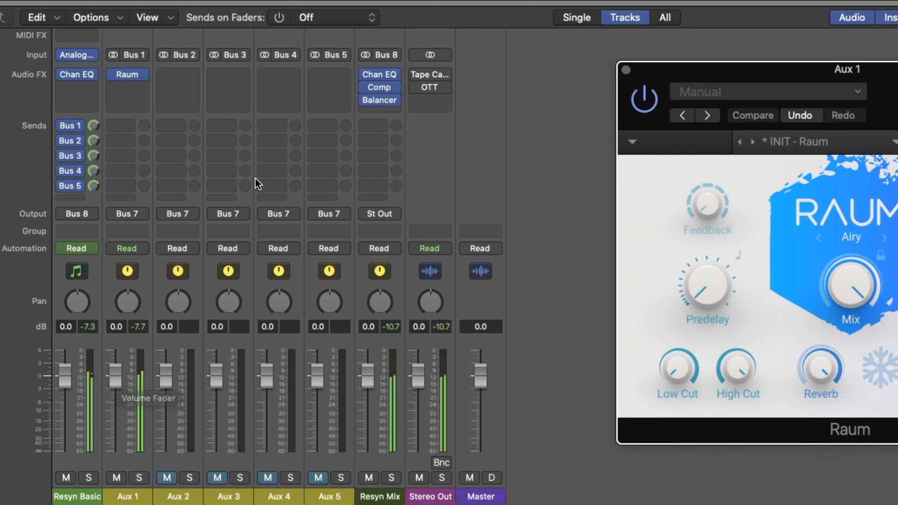
Step: Add a Channel EQ to Aux 1 with a low cut at 690 Hz and a high cut at 2540 Hz
{"action": "scroll", "coordinate": [282, 206], "scroll_direction": "up", "scroll_amount": 3}
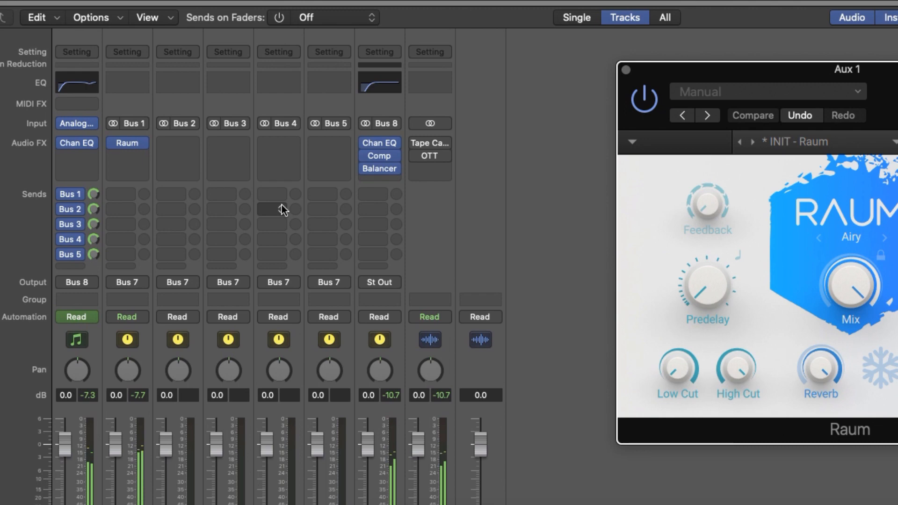
{"action": "left_click", "coordinate": [129, 76]}
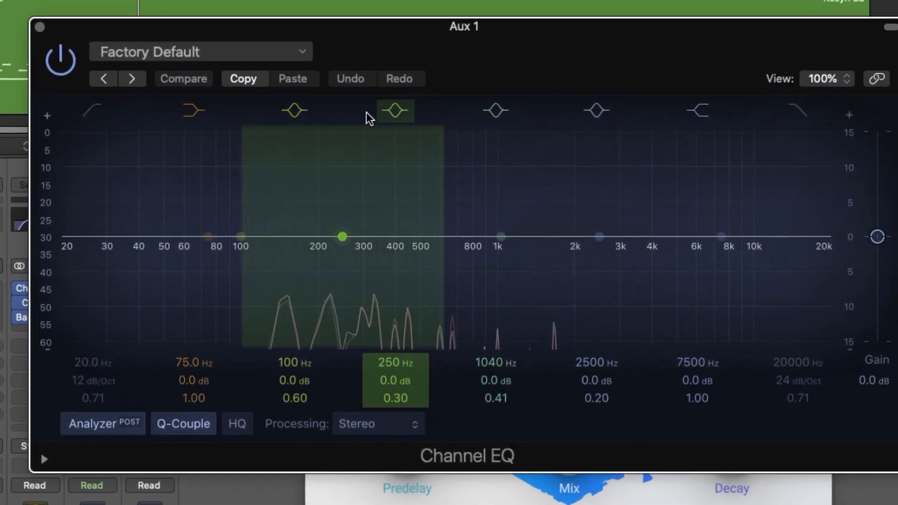
{"action": "left_click", "coordinate": [78, 232]}
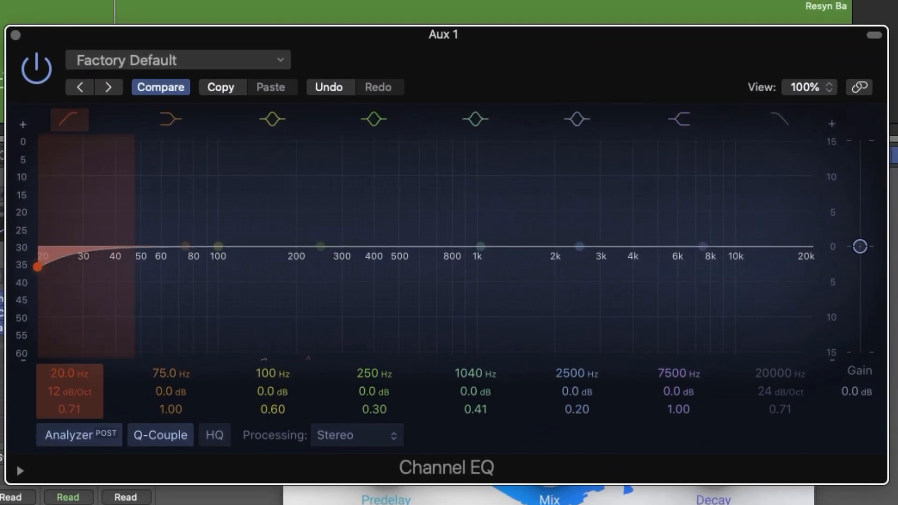
{"action": "left_click_drag", "start_coordinate": [38, 267], "coordinate": [434, 266]}
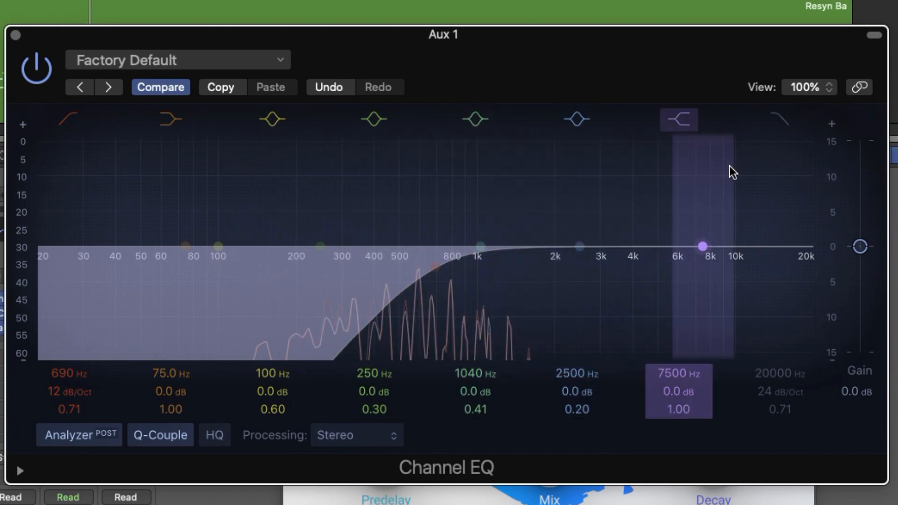
{"action": "left_click", "coordinate": [789, 127]}
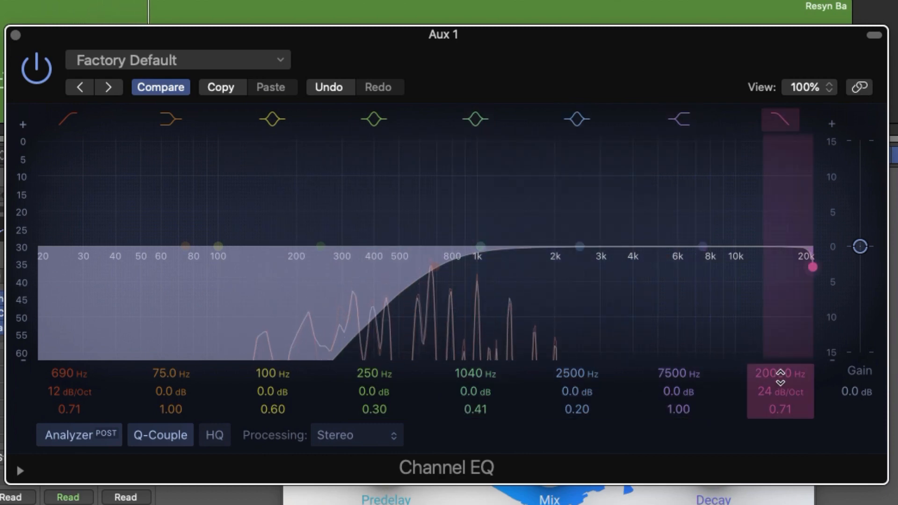
{"action": "left_click_drag", "start_coordinate": [780, 377], "coordinate": [779, 427]}
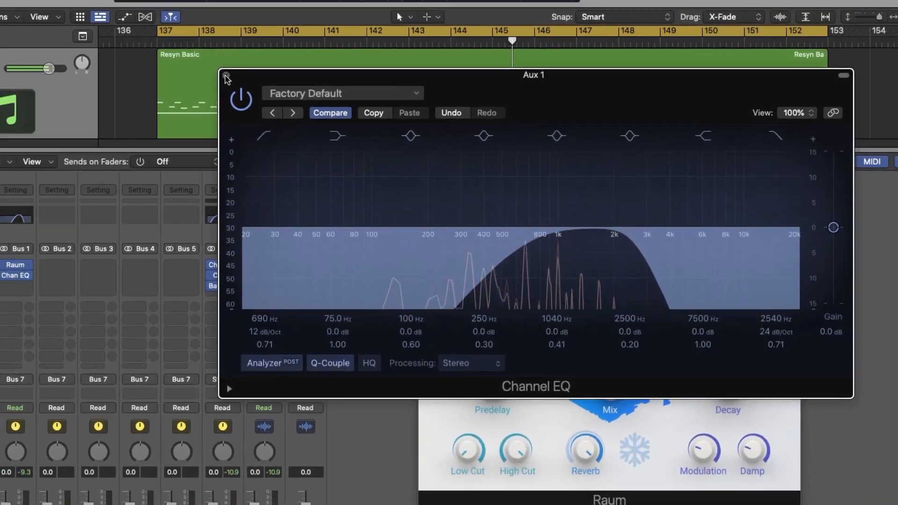
{"action": "left_click", "coordinate": [225, 75]}
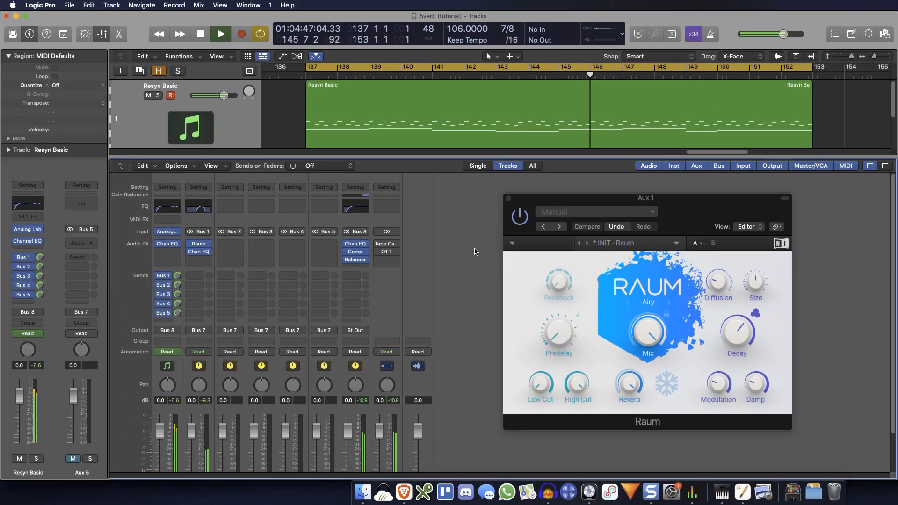
Step: Lower the Aux 1 volume to -8.4 dB, and stop playback
{"action": "scroll", "coordinate": [295, 292], "scroll_direction": "down", "scroll_amount": 3}
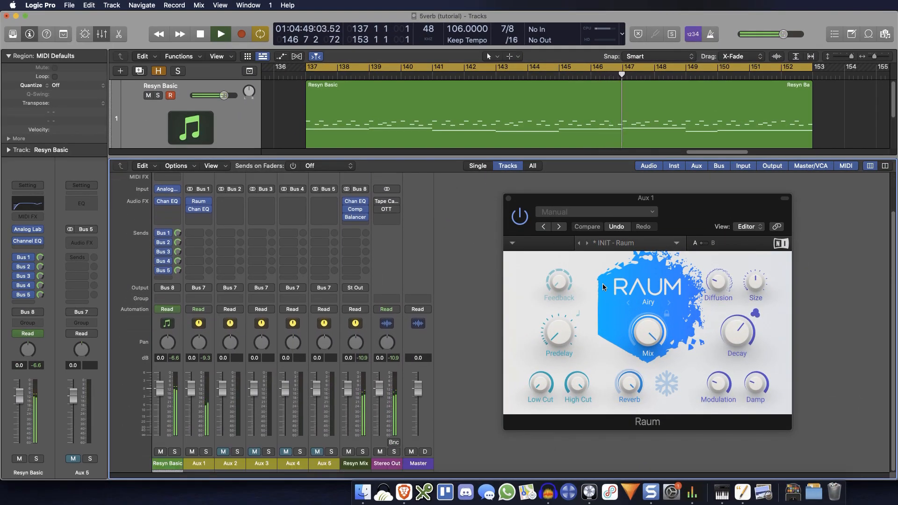
{"action": "left_click_drag", "start_coordinate": [194, 386], "coordinate": [190, 408]}
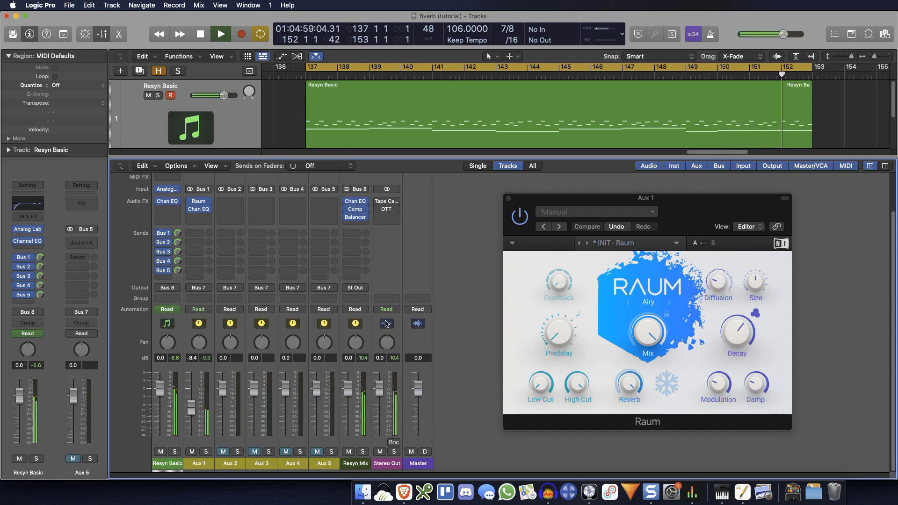
{"action": "key", "text": "space"}
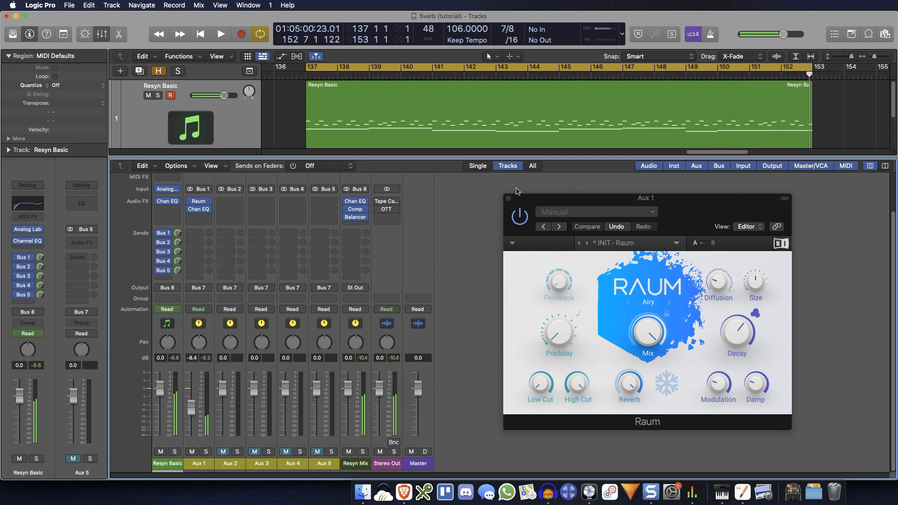
{"action": "left_click", "coordinate": [509, 199]}
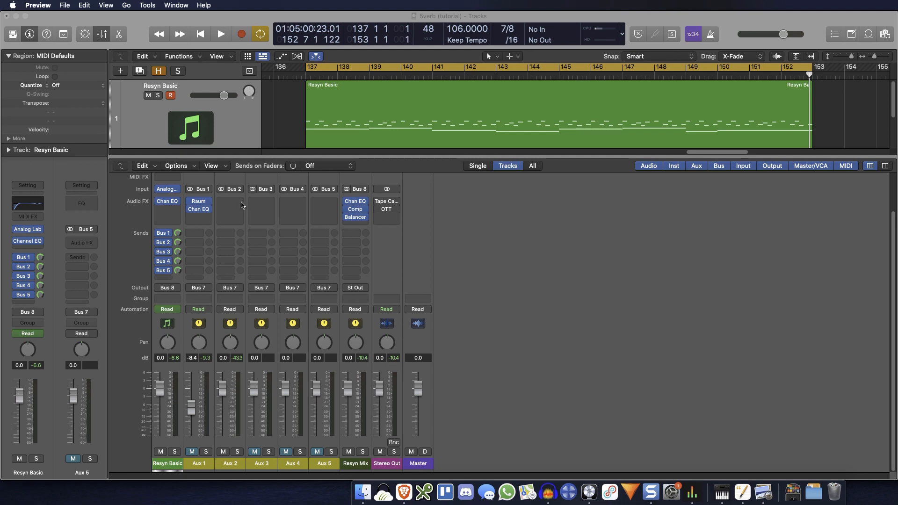
Step: Insert the stereo version of Caelum Audio's Tape Cassette 2 on the Aux 2 channel
{"action": "left_click", "coordinate": [241, 205]}
{"action": "left_click", "coordinate": [241, 204]}
{"action": "left_click", "coordinate": [241, 205]}
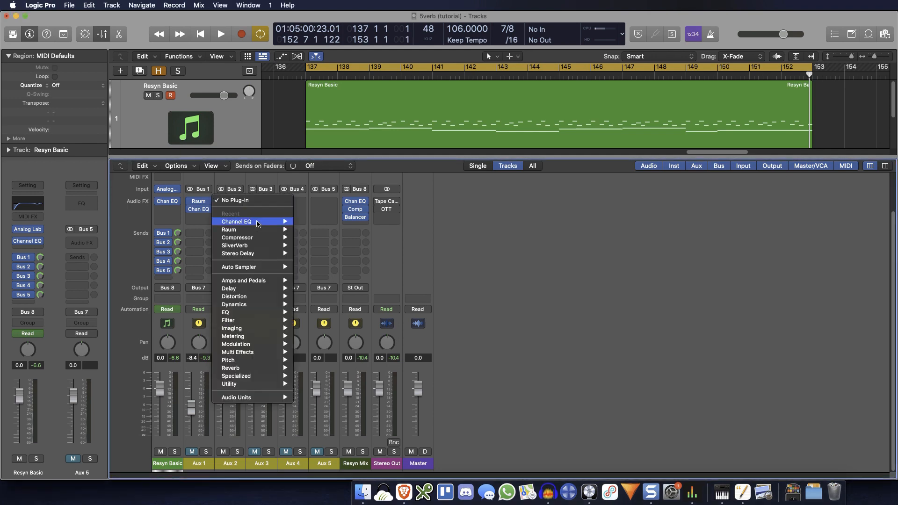
{"action": "mouse_move", "coordinate": [262, 397]}
{"action": "mouse_move", "coordinate": [374, 260]}
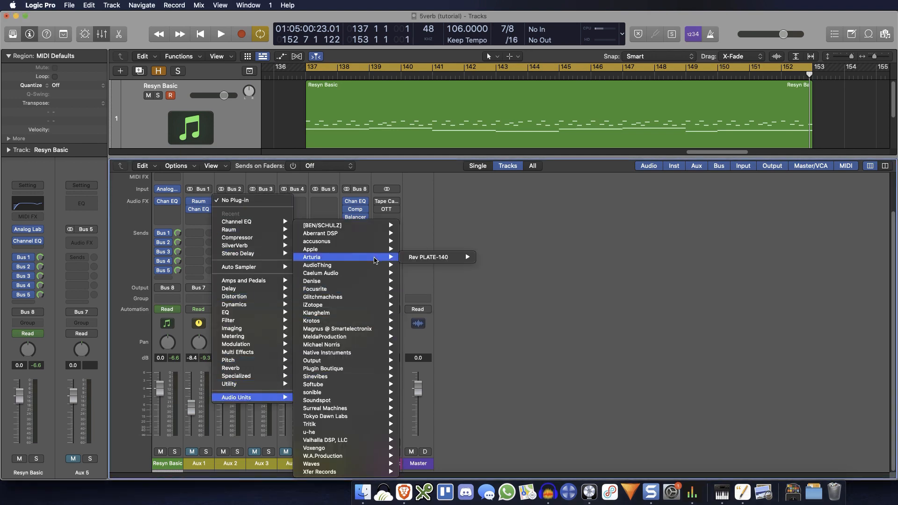
{"action": "mouse_move", "coordinate": [377, 277]}
{"action": "mouse_move", "coordinate": [440, 278]}
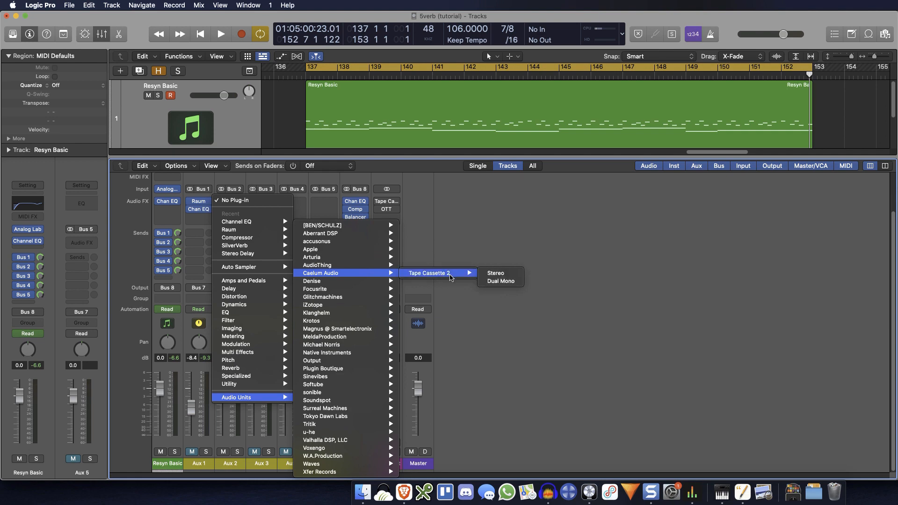
{"action": "left_click", "coordinate": [502, 275]}
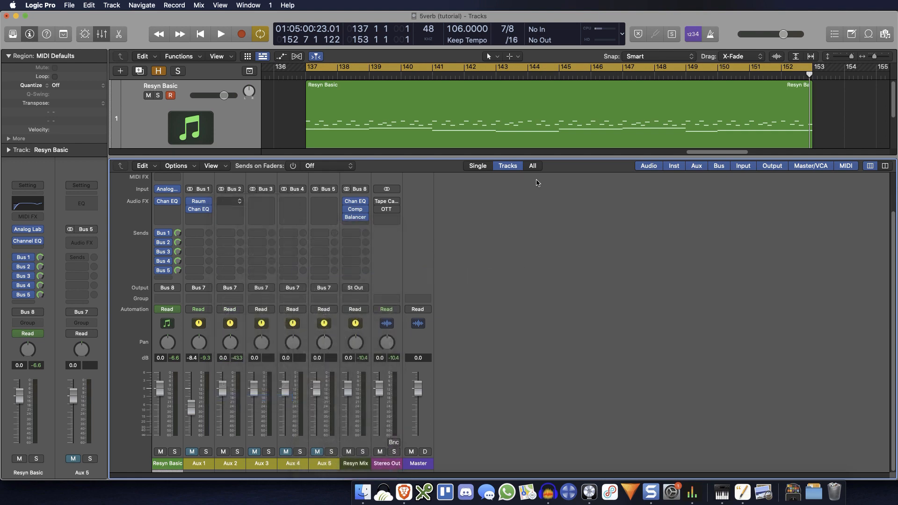
Step: Set Aux 2's Tape Cassette 2 to IR off, 24 dB saturation, 22000 Hz low pass, -80 dB noise, 0% wow and flutter, and close it
{"action": "left_click_drag", "start_coordinate": [552, 138], "coordinate": [623, 199]}
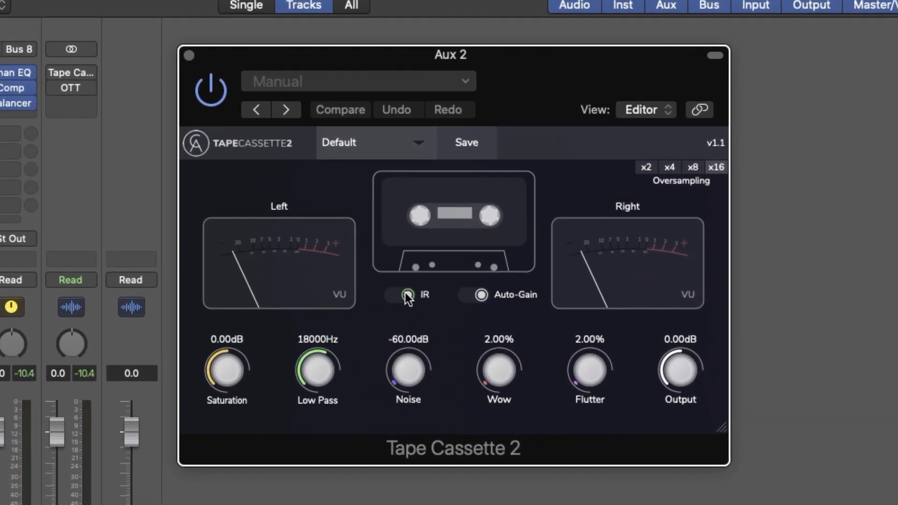
{"action": "left_click", "coordinate": [401, 294]}
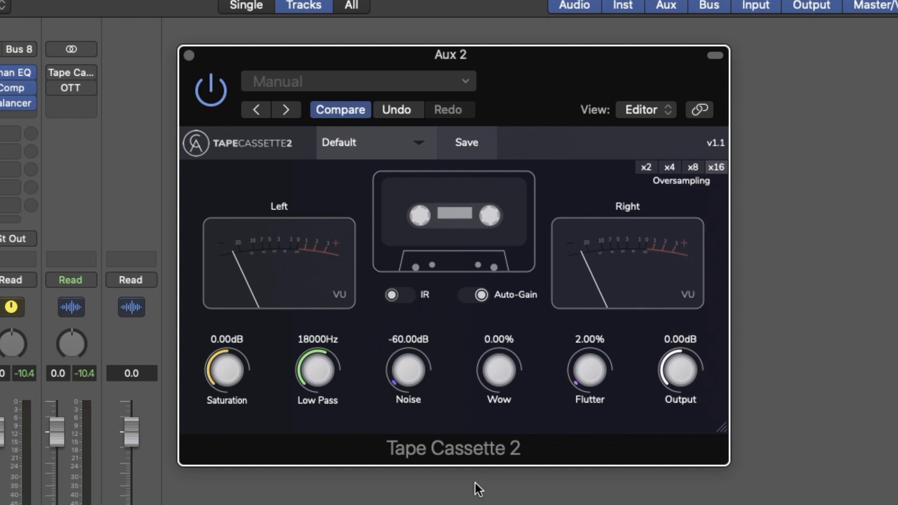
{"action": "double_click", "coordinate": [593, 385]}
{"action": "left_click_drag", "start_coordinate": [314, 380], "coordinate": [291, 79]}
{"action": "left_click_drag", "start_coordinate": [237, 370], "coordinate": [209, 139]}
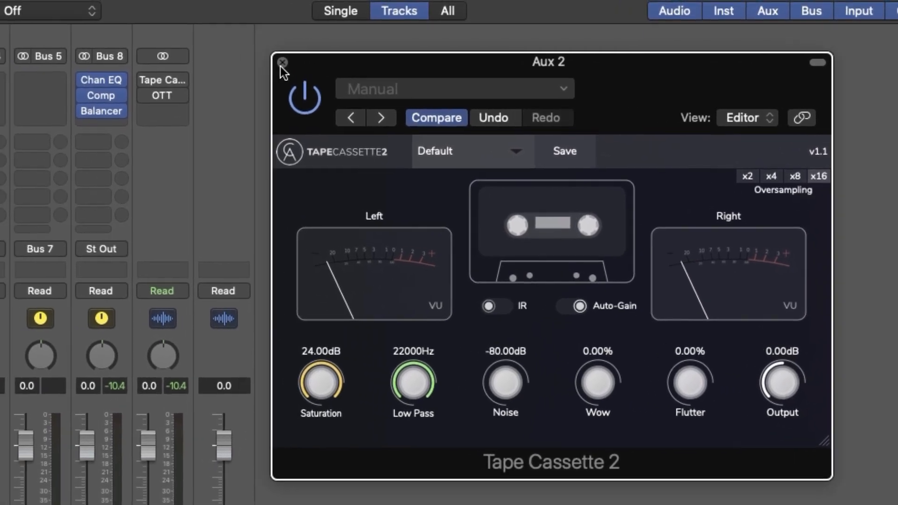
{"action": "left_click", "coordinate": [189, 55]}
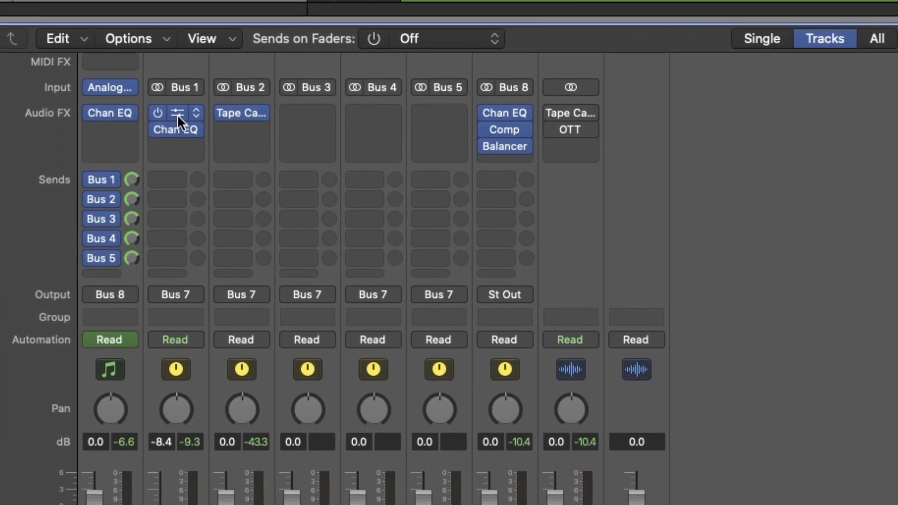
Step: Copy the Raum reverb from Aux 1 to the slot below Tape Cassette 2 on Aux 2, and open the copy
{"action": "left_click_drag", "start_coordinate": [177, 114], "coordinate": [249, 135]}
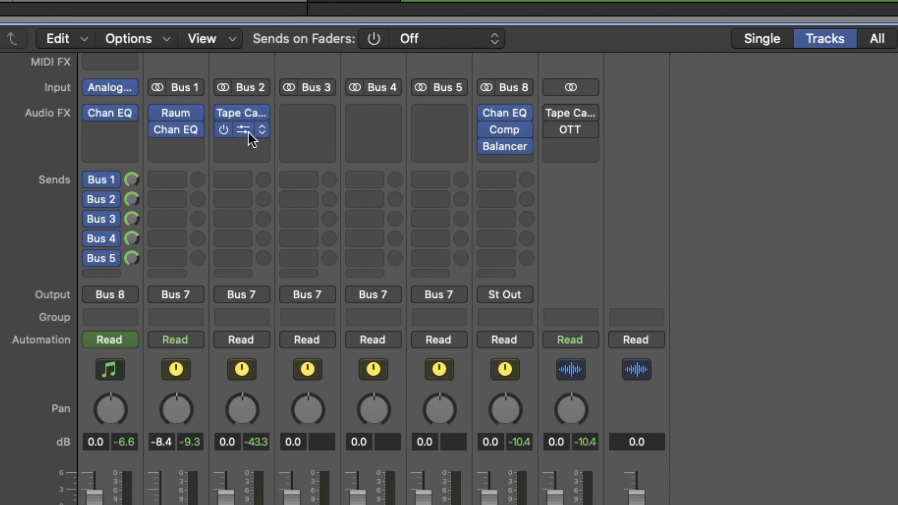
{"action": "left_click", "coordinate": [243, 128]}
{"action": "left_click_drag", "start_coordinate": [818, 25], "coordinate": [776, 170]}
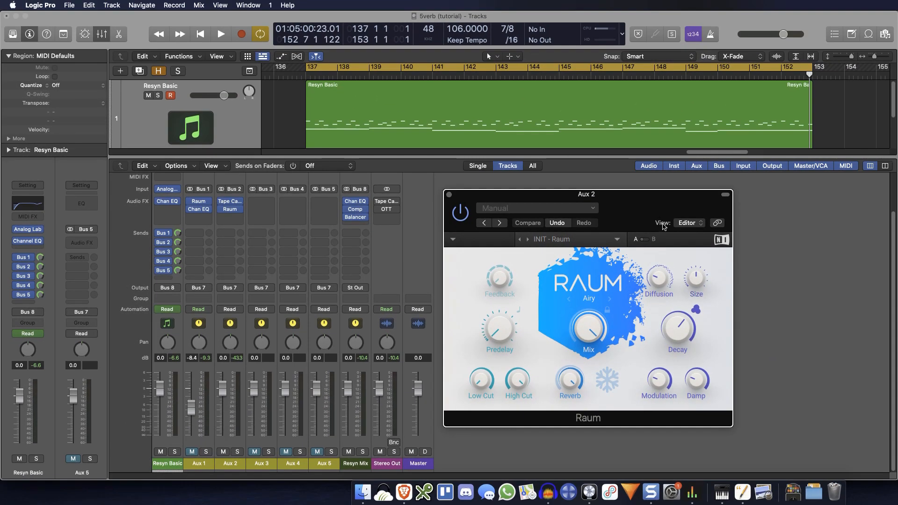
{"action": "key", "text": "super+Tab"}
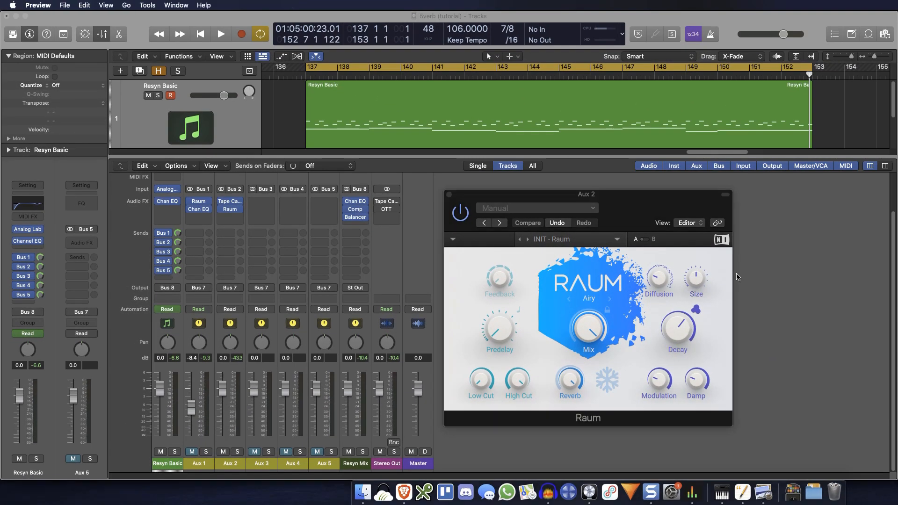
{"action": "left_click", "coordinate": [595, 327]}
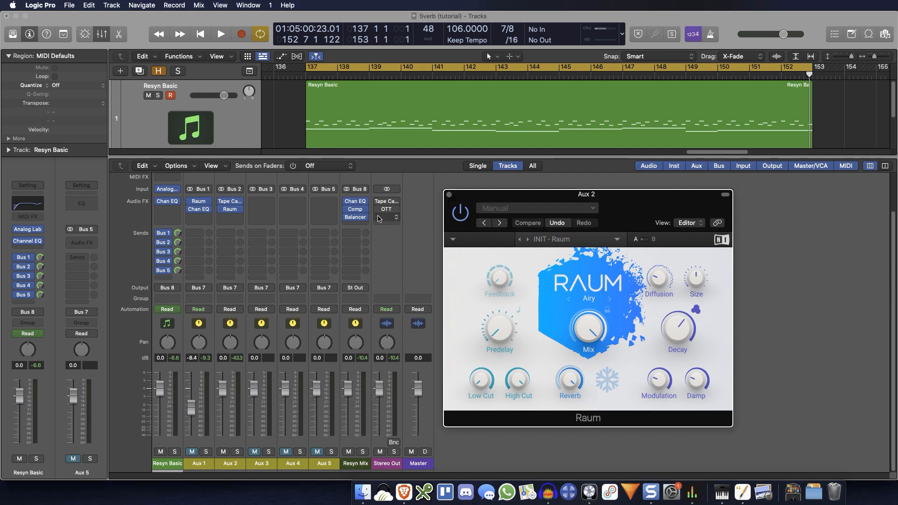
Step: Add a Channel EQ to Aux 2 and enable its low cut with an 18 dB/Oct slope
{"action": "scroll", "coordinate": [231, 220], "scroll_direction": "up", "scroll_amount": 3}
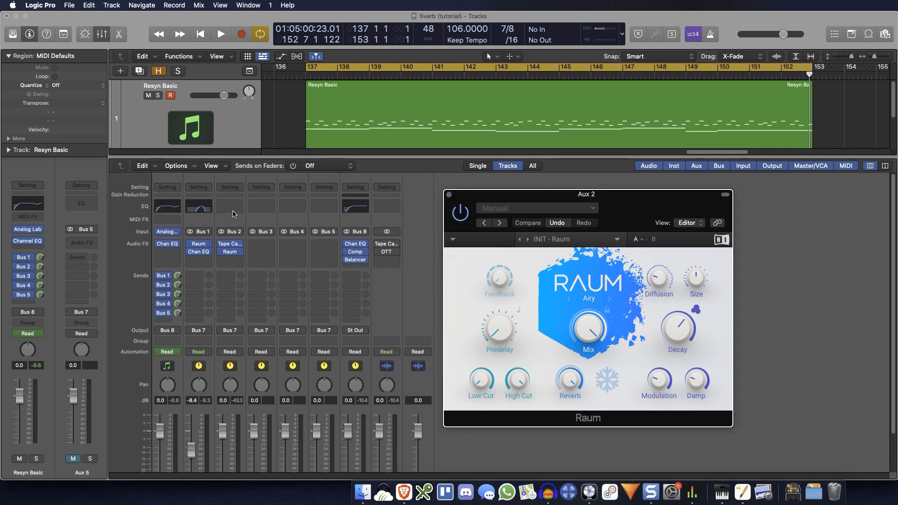
{"action": "left_click", "coordinate": [232, 209]}
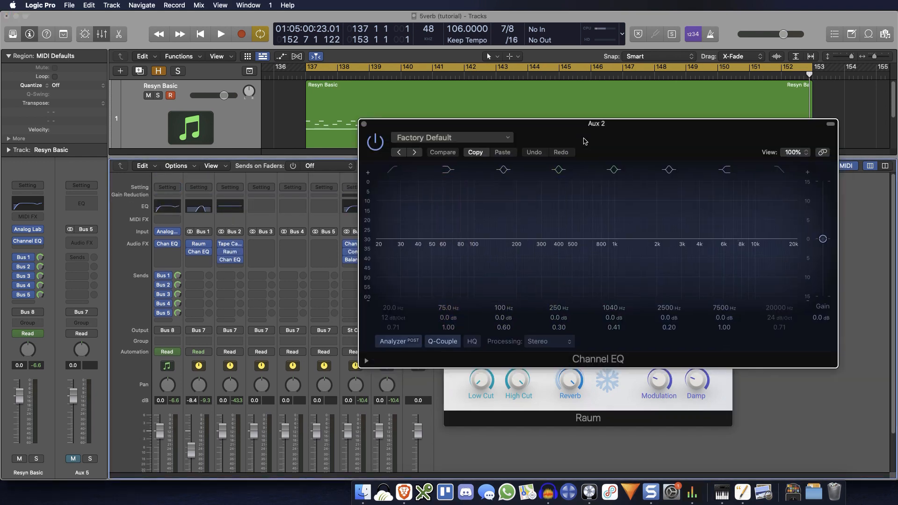
{"action": "left_click_drag", "start_coordinate": [584, 141], "coordinate": [351, 83]}
{"action": "left_click", "coordinate": [161, 111]}
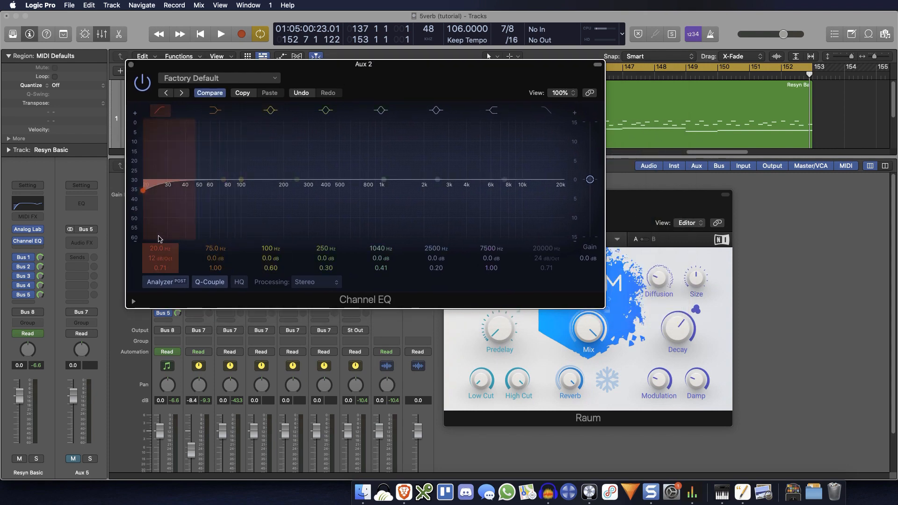
{"action": "left_click_drag", "start_coordinate": [160, 258], "coordinate": [160, 232]}
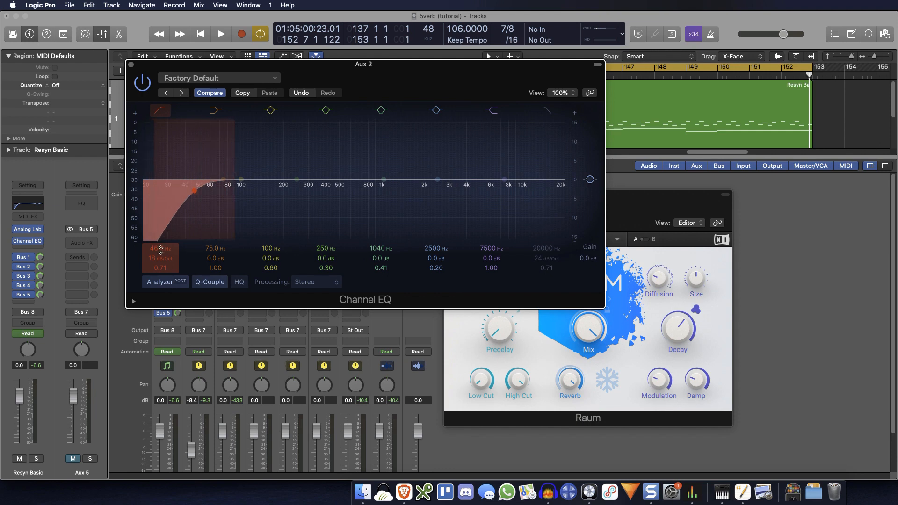
Step: During playback, set the Aux 2 EQ's low cut to 855 Hz and high cut to 1970 Hz, and close the EQ
{"action": "key", "text": "space"}
{"action": "scroll", "coordinate": [229, 367], "scroll_direction": "down", "scroll_amount": 3}
{"action": "scroll", "coordinate": [229, 367], "scroll_direction": "down", "scroll_amount": 2}
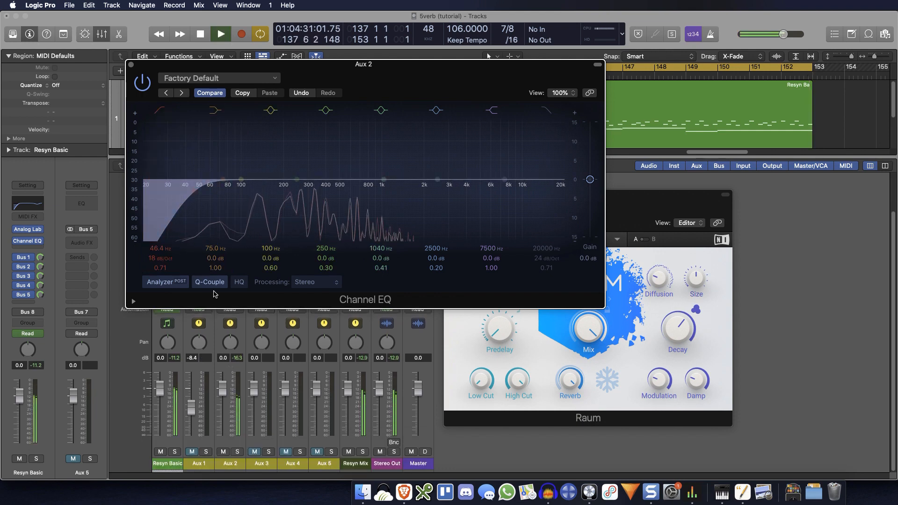
{"action": "left_click_drag", "start_coordinate": [160, 249], "coordinate": [160, 190]}
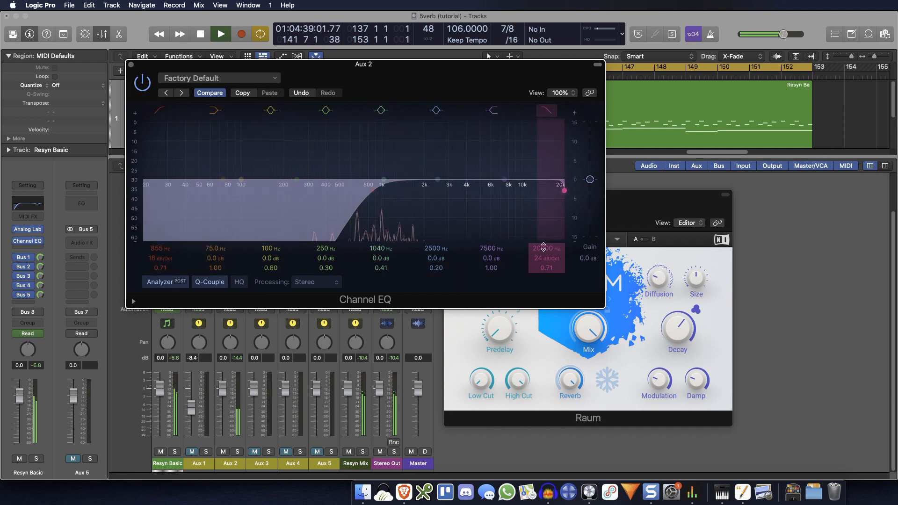
{"action": "left_click_drag", "start_coordinate": [546, 249], "coordinate": [546, 296]}
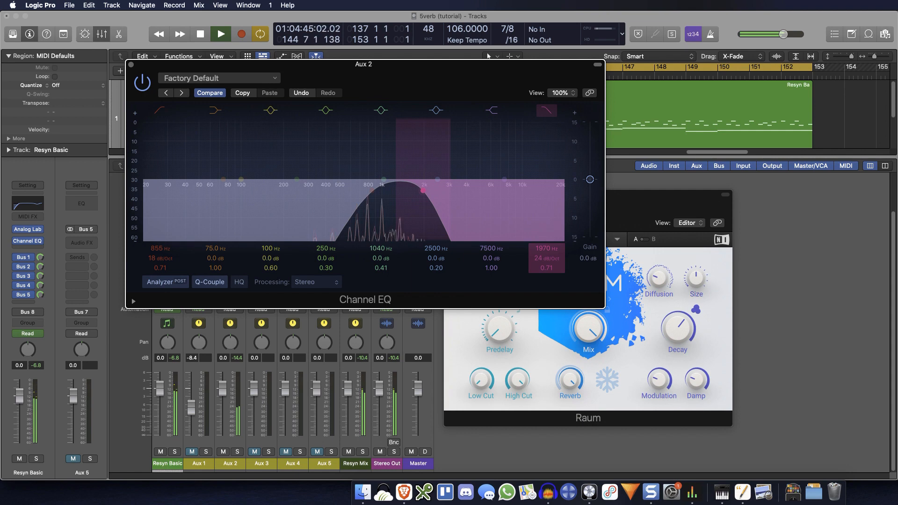
{"action": "left_click", "coordinate": [131, 66]}
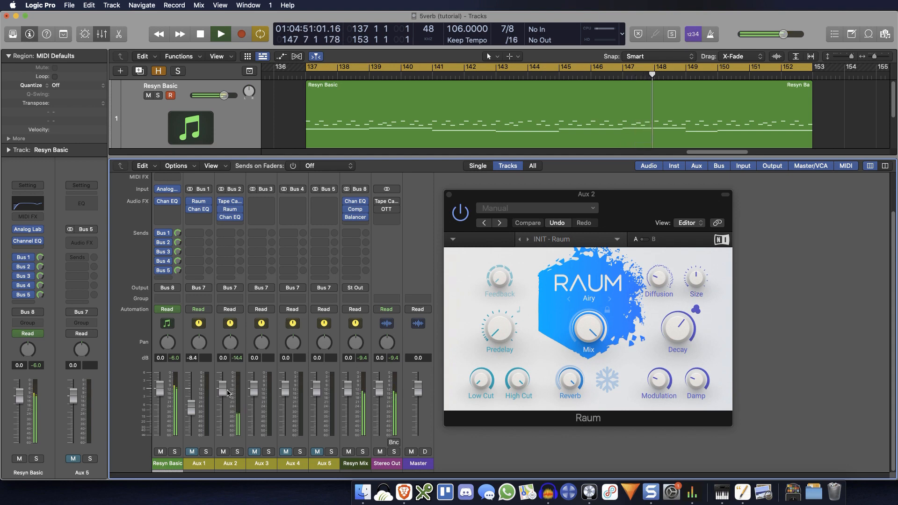
Step: Lower the Aux 2 volume to -10.2 dB, and stop playback
{"action": "left_click_drag", "start_coordinate": [222, 390], "coordinate": [223, 409]}
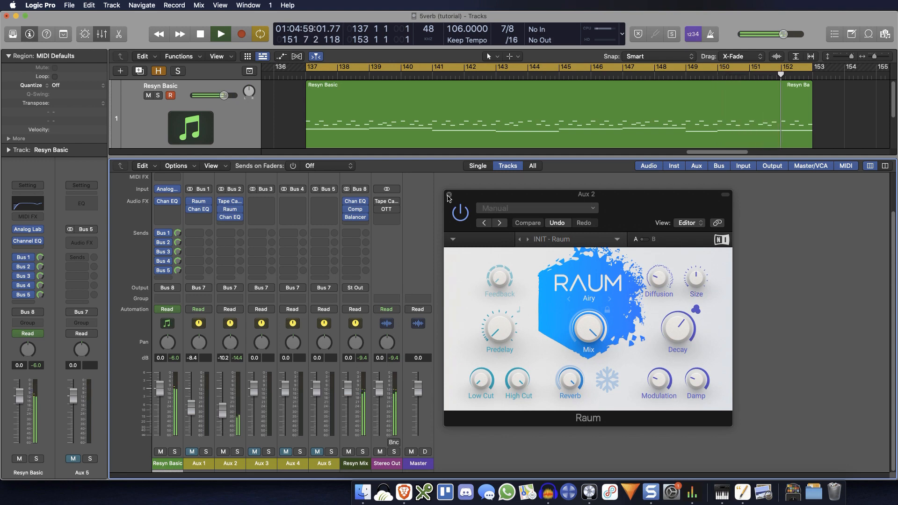
{"action": "key", "text": "space"}
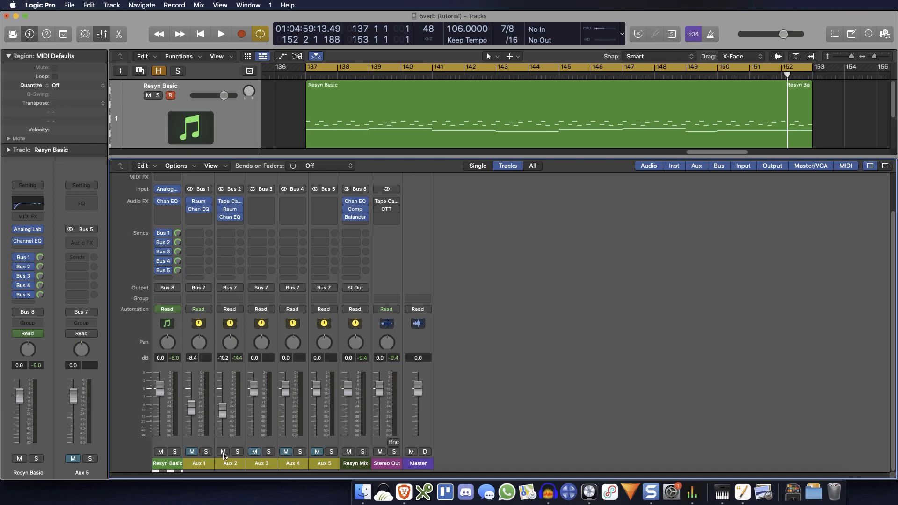
Step: Insert Raum on the Aux 3 channel, and set it to Cosmic mode with the mix at maximum
{"action": "scroll", "coordinate": [316, 345], "scroll_direction": "up", "scroll_amount": 3}
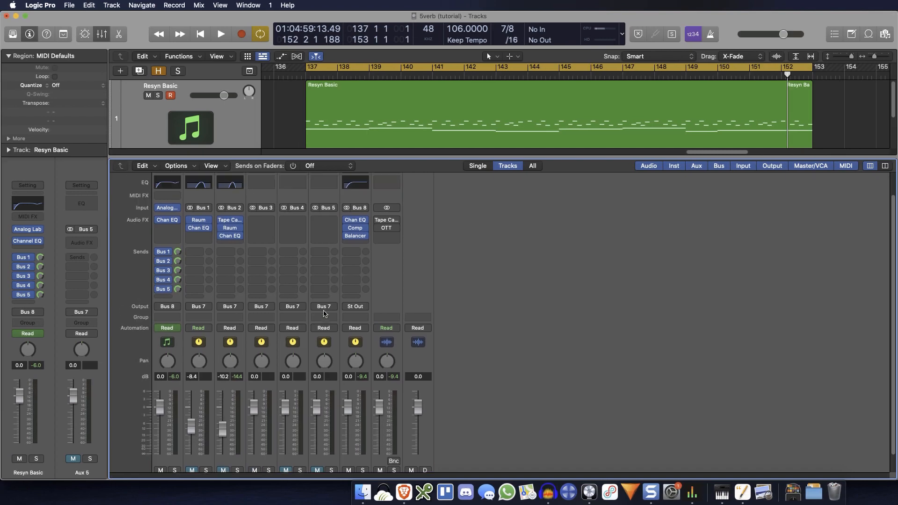
{"action": "left_click", "coordinate": [268, 249]}
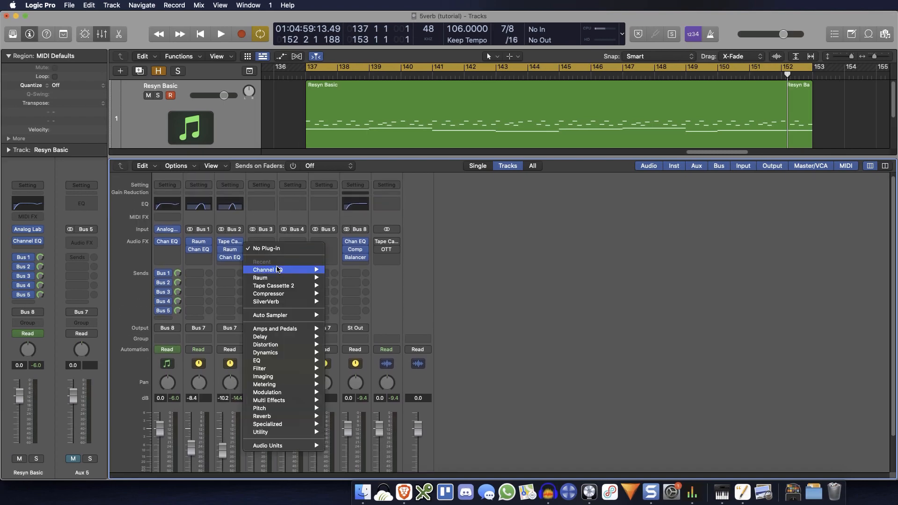
{"action": "mouse_move", "coordinate": [299, 278]}
{"action": "left_click", "coordinate": [335, 277]}
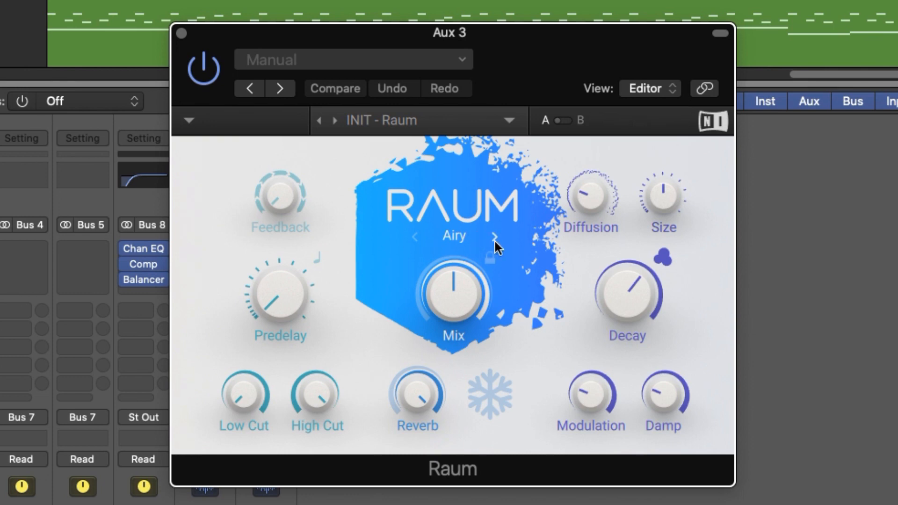
{"action": "left_click", "coordinate": [495, 236]}
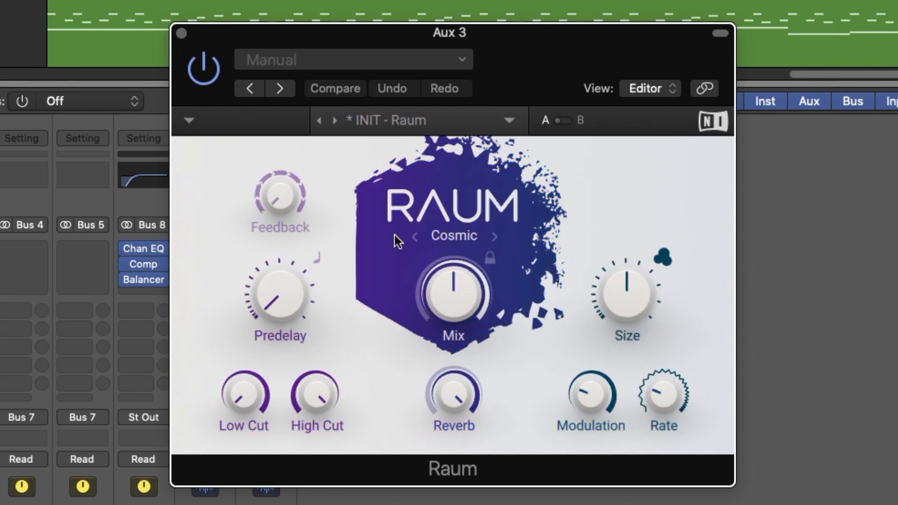
{"action": "left_click_drag", "start_coordinate": [467, 311], "coordinate": [484, 280]}
Step: During playback, raise Aux 3 Raum's predelay, modulation and feedback, reduce its size, set the rate to about 0.44 Hz, and close it
{"action": "scroll", "coordinate": [110, 361], "scroll_direction": "down", "scroll_amount": 3}
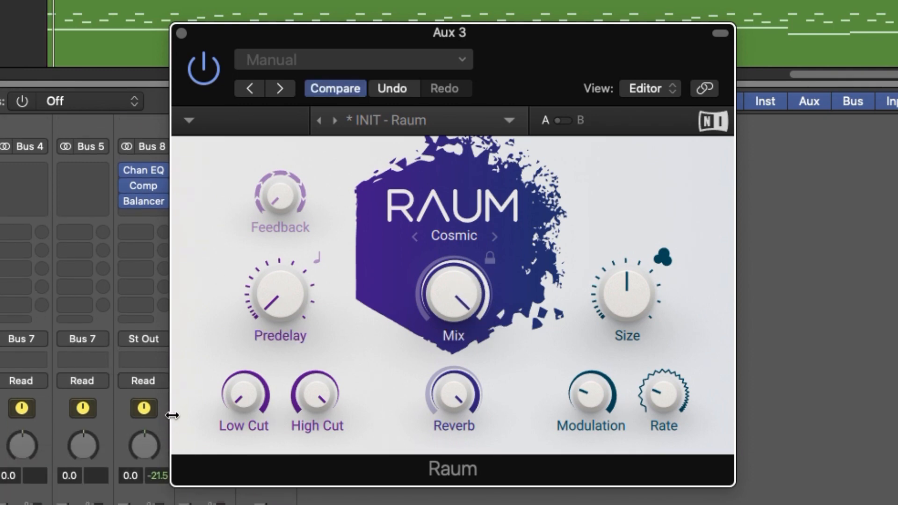
{"action": "scroll", "coordinate": [141, 427], "scroll_direction": "up", "scroll_amount": 3}
{"action": "scroll", "coordinate": [103, 374], "scroll_direction": "down", "scroll_amount": 3}
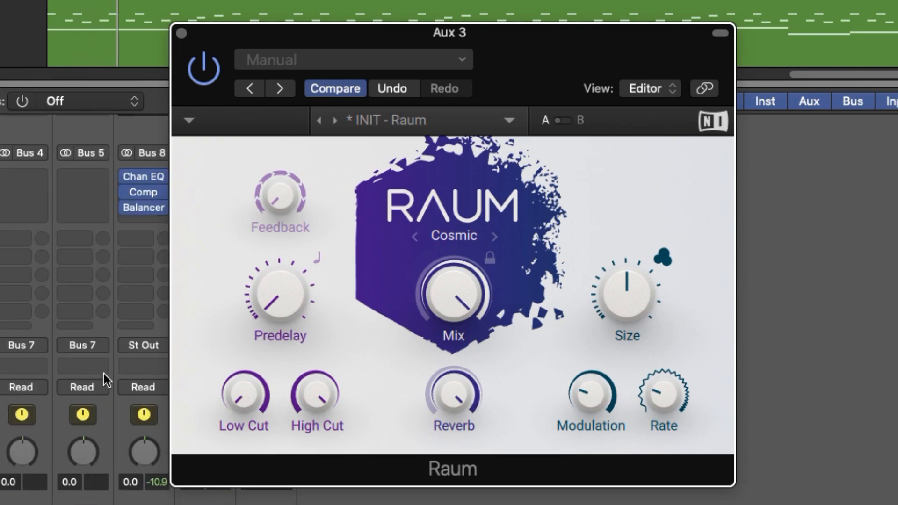
{"action": "scroll", "coordinate": [104, 378], "scroll_direction": "up", "scroll_amount": 3}
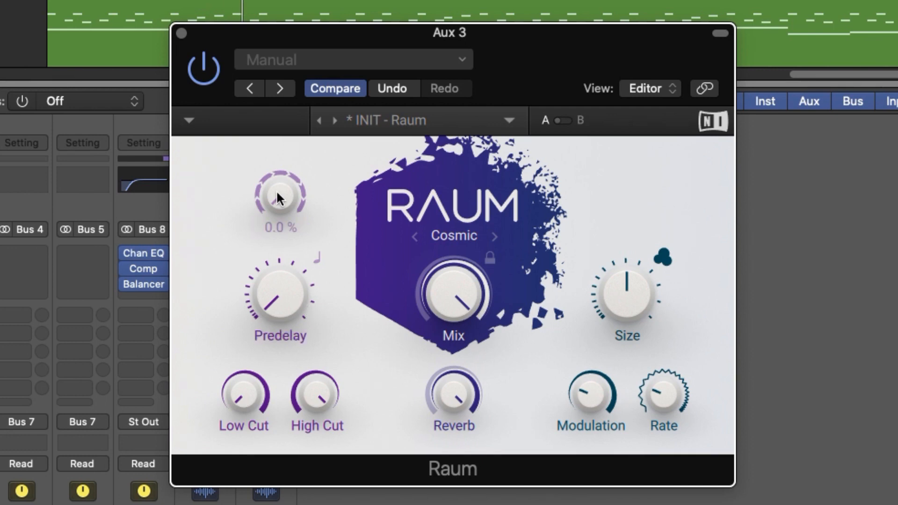
{"action": "left_click_drag", "start_coordinate": [276, 282], "coordinate": [276, 266]}
{"action": "left_click_drag", "start_coordinate": [627, 302], "coordinate": [626, 314]}
{"action": "left_click_drag", "start_coordinate": [611, 407], "coordinate": [610, 407]}
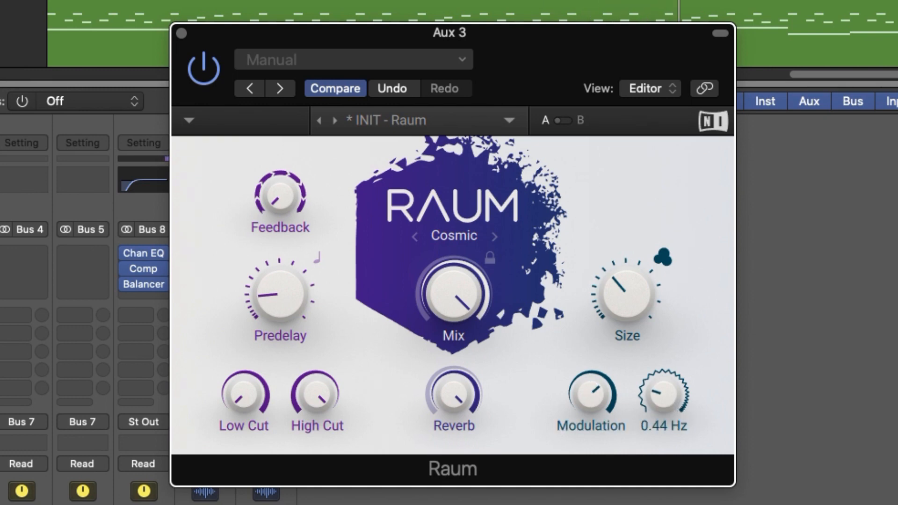
{"action": "left_click_drag", "start_coordinate": [663, 394], "coordinate": [663, 393]}
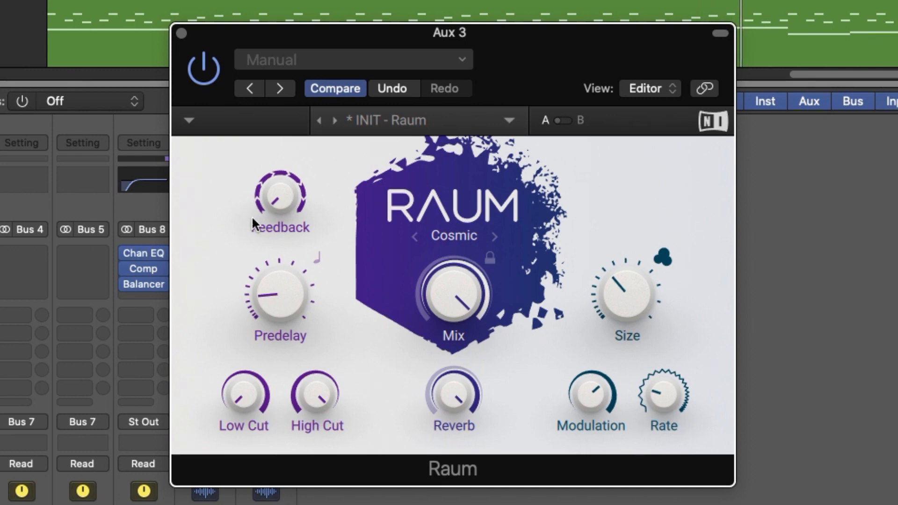
{"action": "left_click_drag", "start_coordinate": [280, 196], "coordinate": [280, 170]}
{"action": "left_click", "coordinate": [183, 33]}
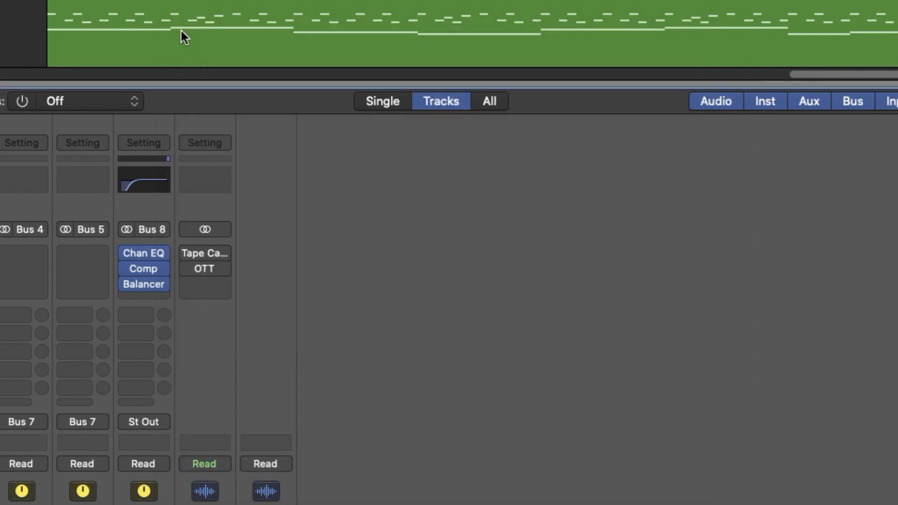
Step: Add a Channel EQ to Aux 3 with a low cut at 645 Hz and a high cut at 2240 Hz, and close it
{"action": "left_click", "coordinate": [143, 180]}
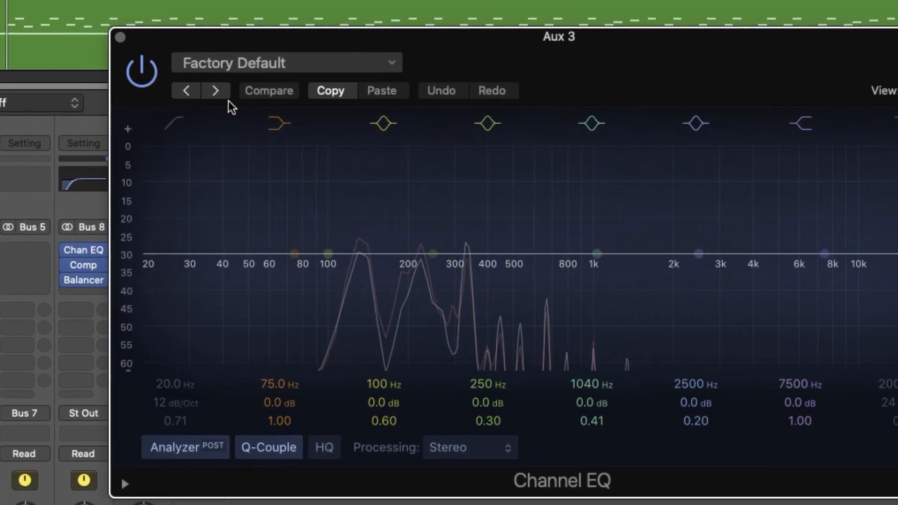
{"action": "left_click", "coordinate": [201, 123]}
{"action": "left_click_drag", "start_coordinate": [98, 369], "coordinate": [98, 320]}
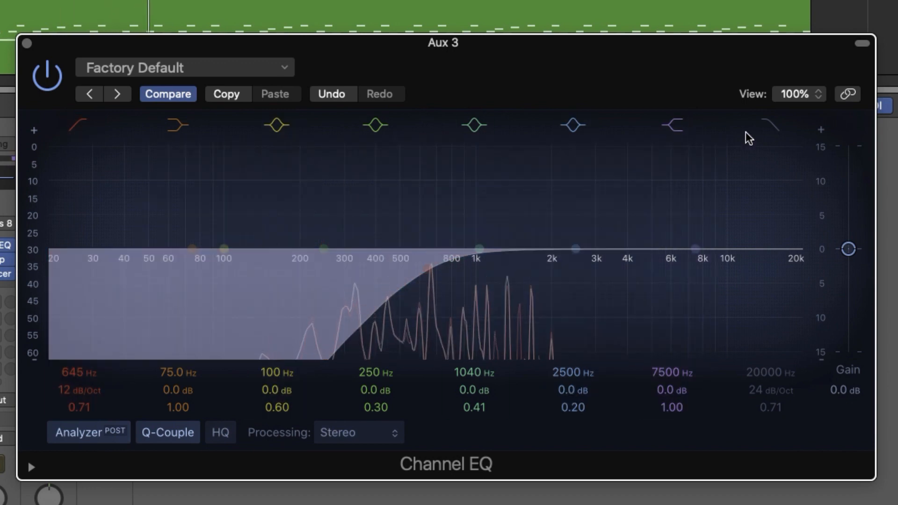
{"action": "left_click_drag", "start_coordinate": [754, 369], "coordinate": [754, 415]}
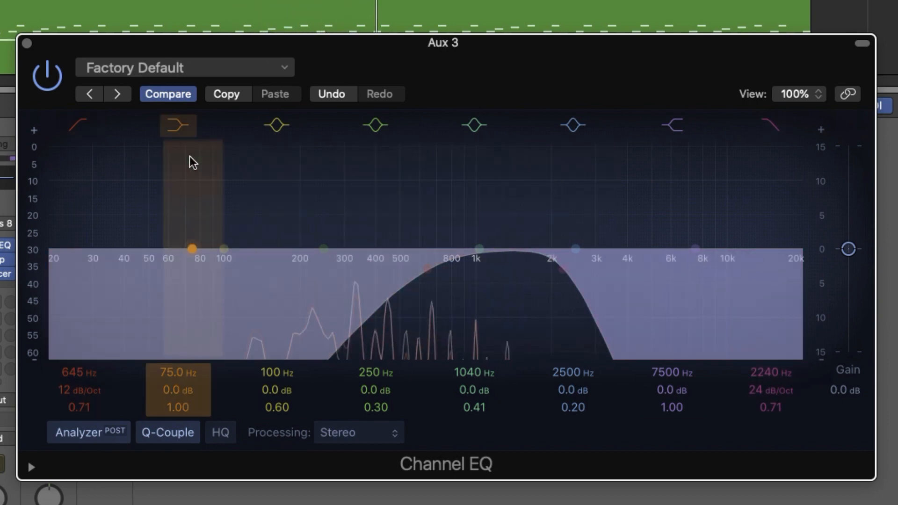
{"action": "left_click", "coordinate": [32, 48]}
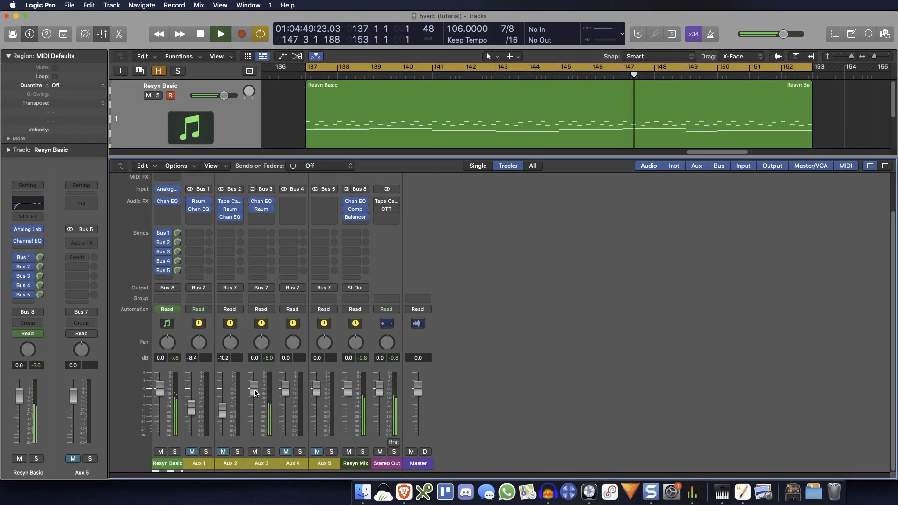
Step: Lower the Aux 3 volume to -7.2 dB
{"action": "left_click_drag", "start_coordinate": [164, 438], "coordinate": [165, 444]}
{"action": "mouse_move", "coordinate": [252, 415]}
{"action": "left_mouse_down"}
{"action": "mouse_move", "coordinate": [251, 431]}
{"action": "mouse_move", "coordinate": [253, 423]}
{"action": "left_mouse_up"}
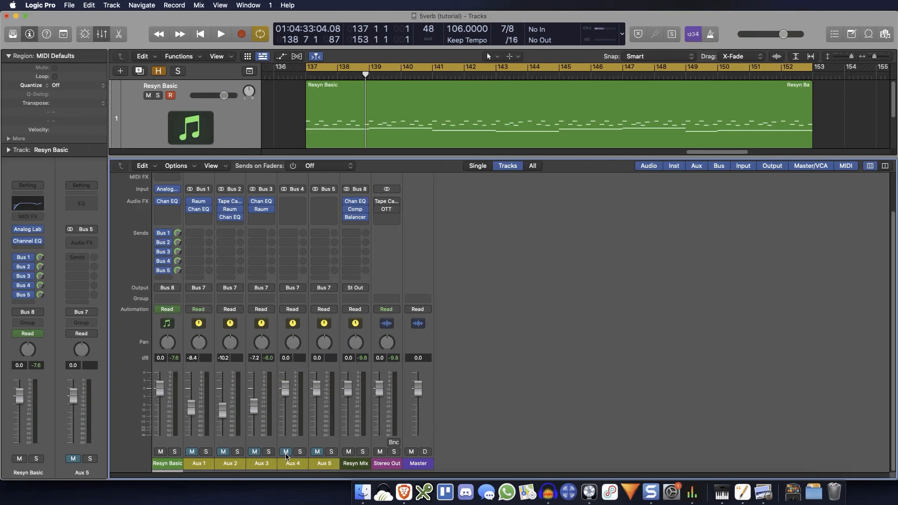
Step: Insert the stereo version of MeldaProduction's MComb as the first effect on the Aux 4 channel
{"action": "left_click", "coordinate": [303, 201]}
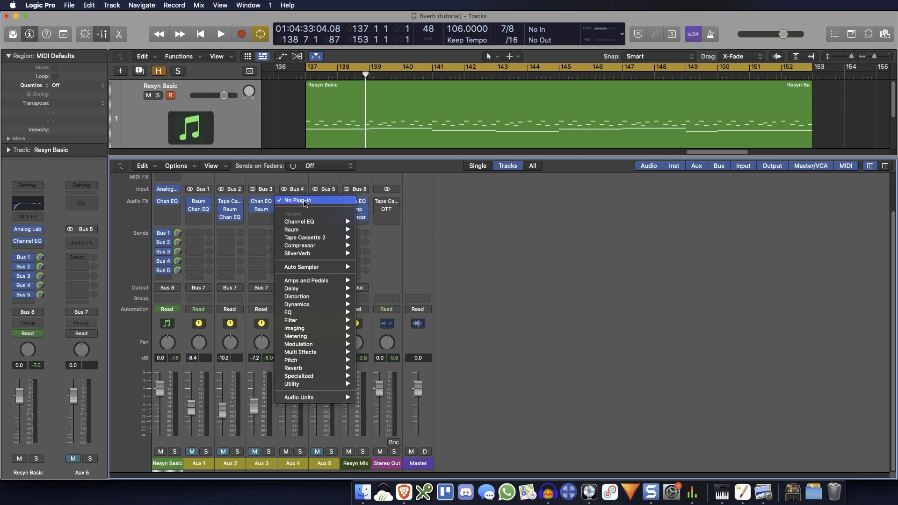
{"action": "mouse_move", "coordinate": [301, 397]}
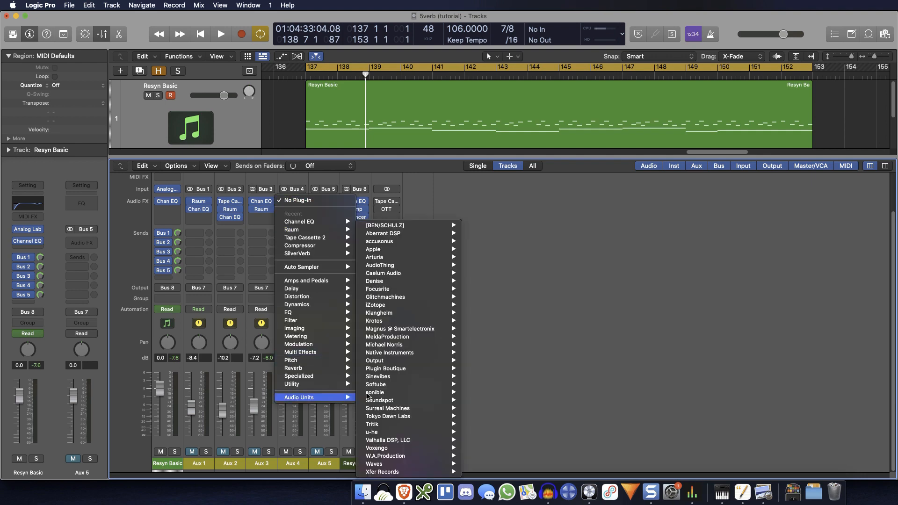
{"action": "mouse_move", "coordinate": [431, 336]}
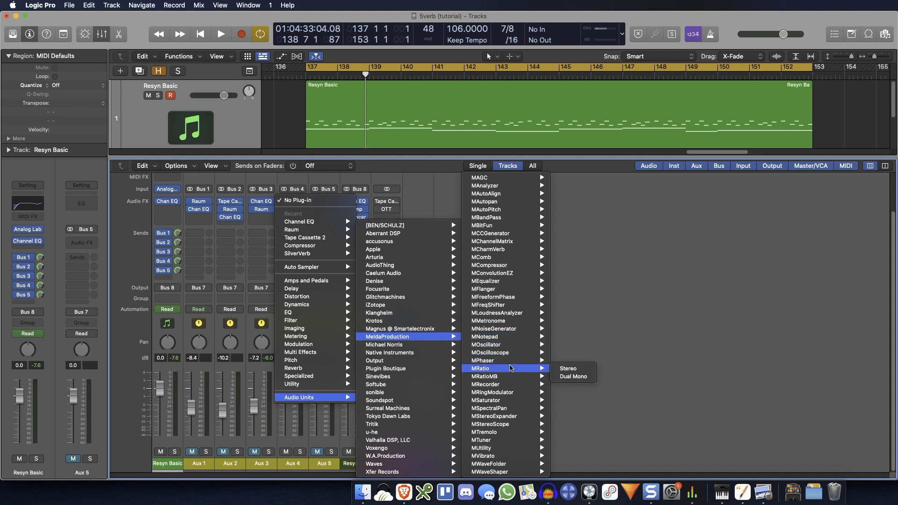
{"action": "mouse_move", "coordinate": [510, 329]}
{"action": "mouse_move", "coordinate": [518, 258]}
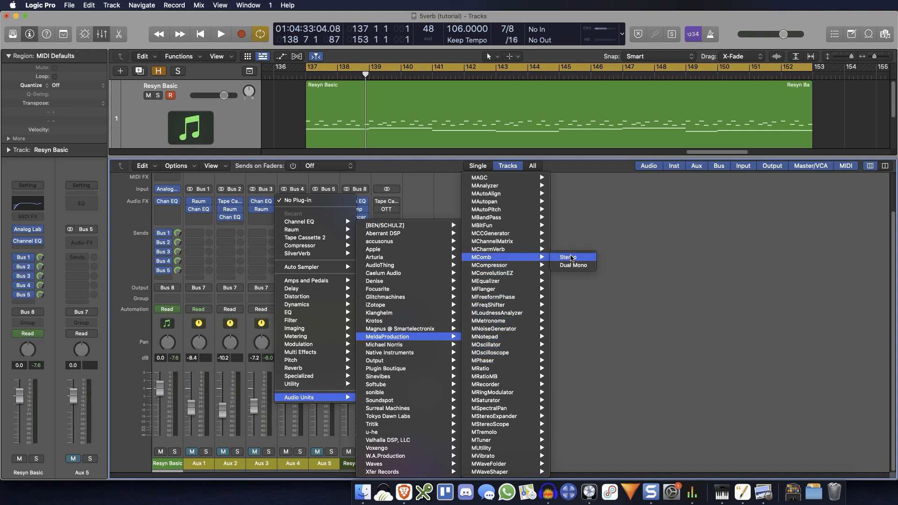
{"action": "left_click", "coordinate": [571, 257]}
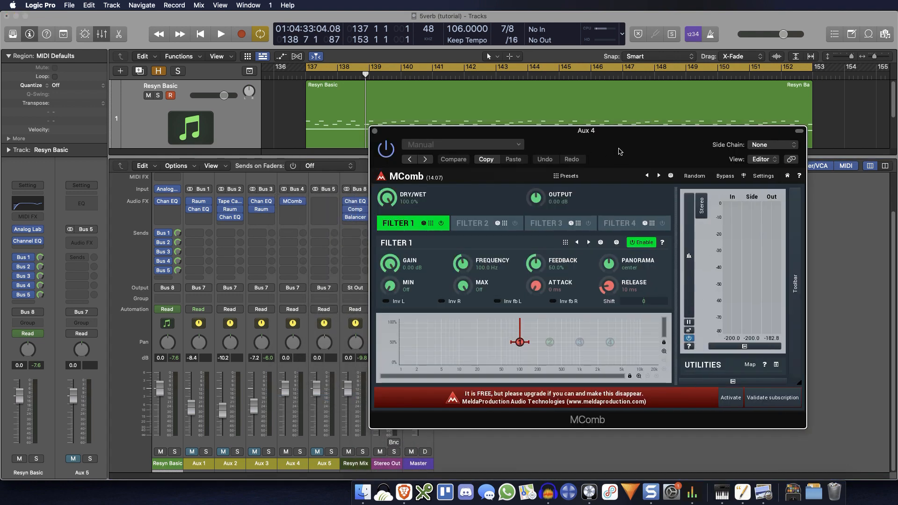
Step: Insert Raum after MComb on Aux 4, and set its mix to maximum
{"action": "left_click", "coordinate": [296, 216]}
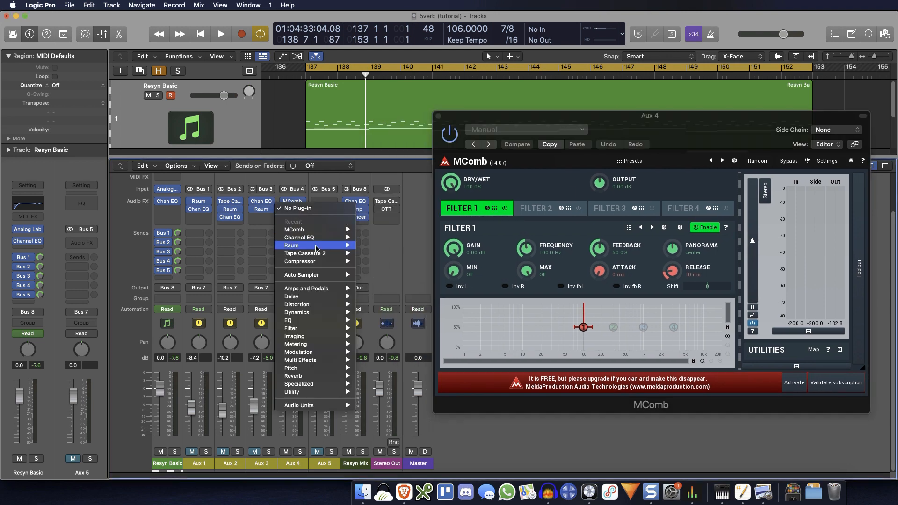
{"action": "mouse_move", "coordinate": [316, 248]}
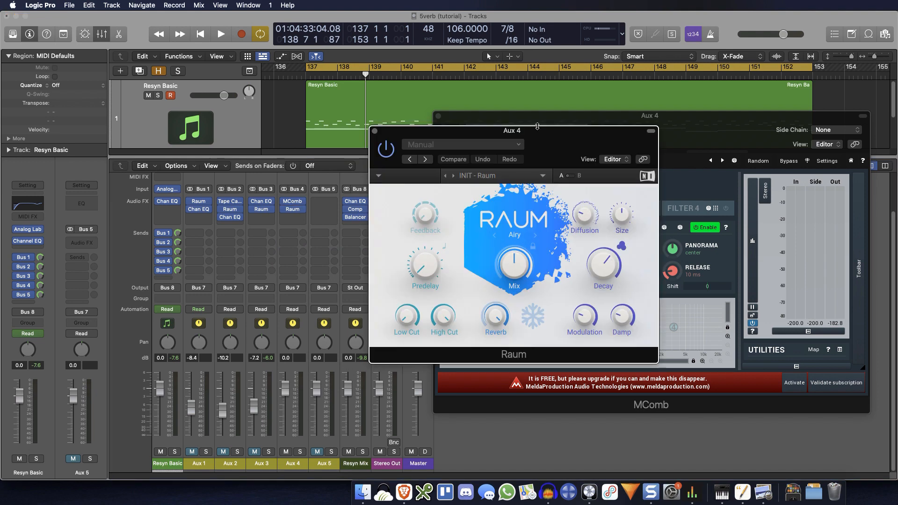
{"action": "left_click_drag", "start_coordinate": [548, 144], "coordinate": [302, 170]}
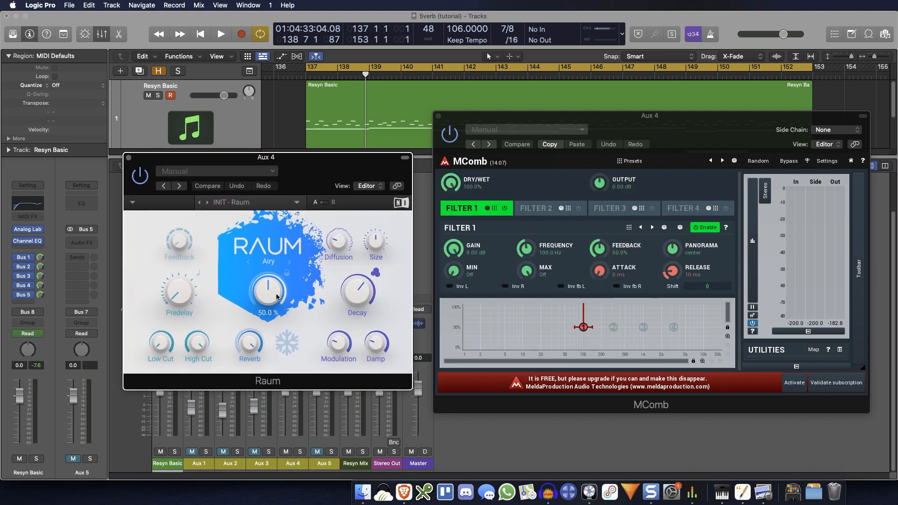
{"action": "left_click_drag", "start_coordinate": [277, 296], "coordinate": [277, 262]}
{"action": "left_click_drag", "start_coordinate": [317, 162], "coordinate": [292, 102]}
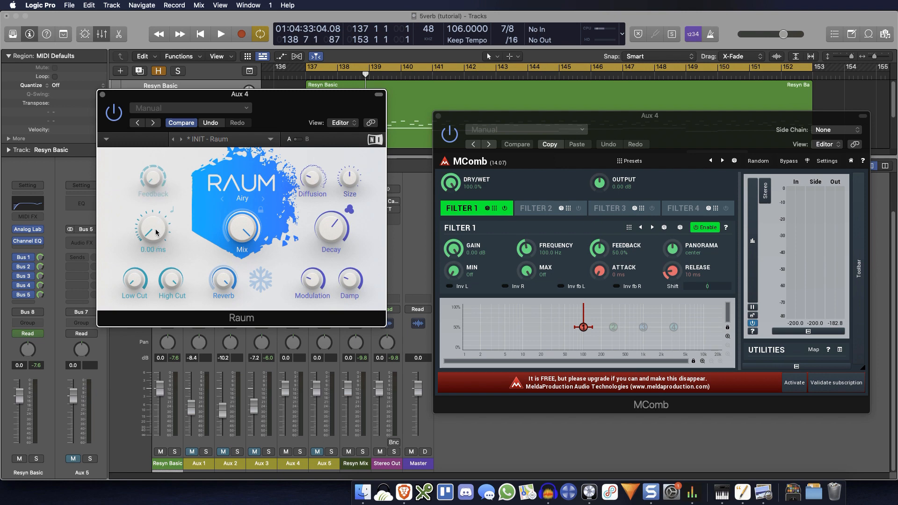
Step: Raise the predelay and feedback of Aux 4's Raum, with MComb bypassed and playback running
{"action": "left_click_drag", "start_coordinate": [153, 228], "coordinate": [153, 223]}
{"action": "left_click", "coordinate": [449, 133]}
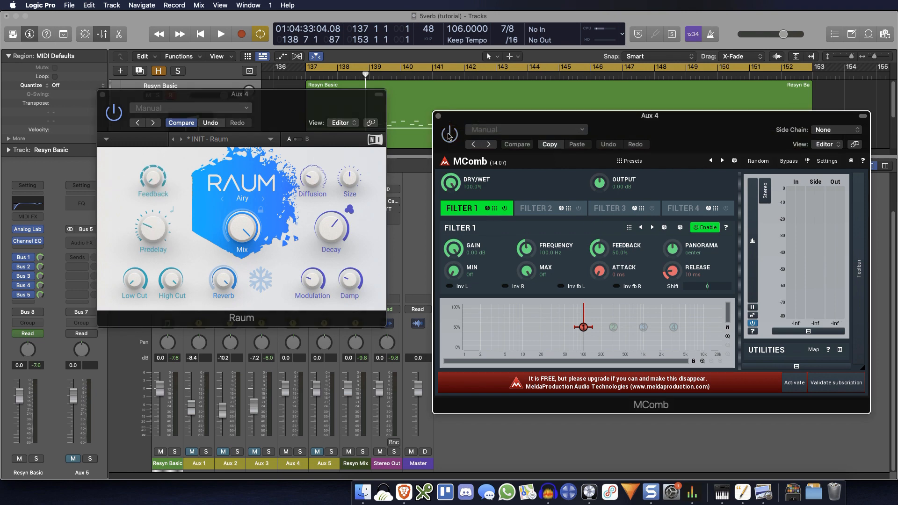
{"action": "left_click_drag", "start_coordinate": [345, 106], "coordinate": [297, 142]}
{"action": "key", "text": "space"}
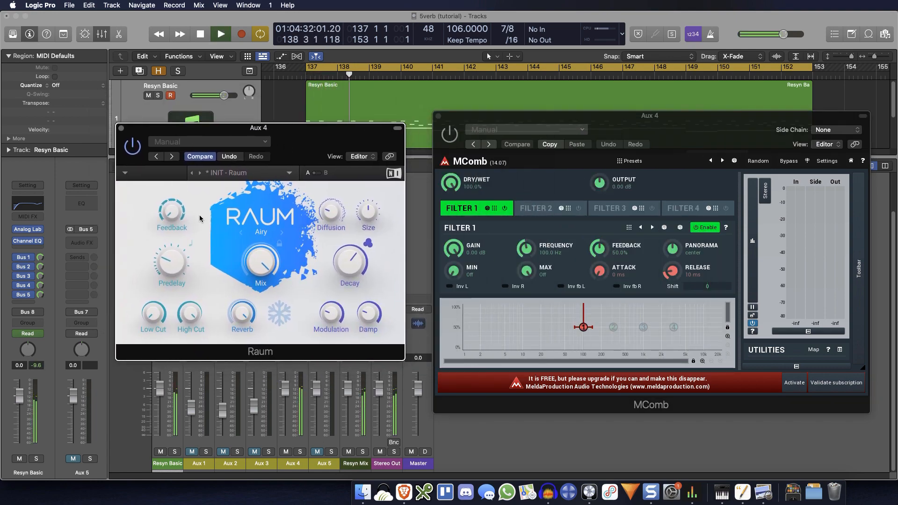
{"action": "left_click_drag", "start_coordinate": [171, 212], "coordinate": [171, 167]}
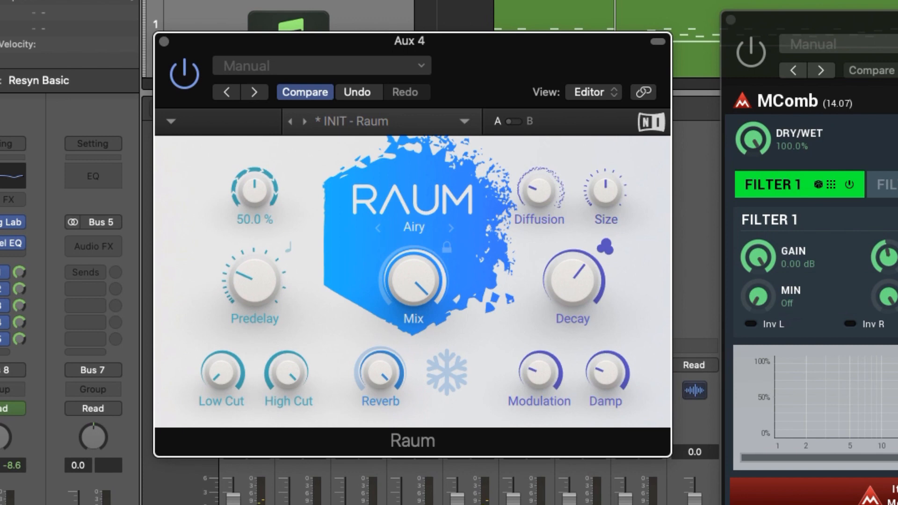
{"action": "left_click_drag", "start_coordinate": [255, 190], "coordinate": [255, 184]}
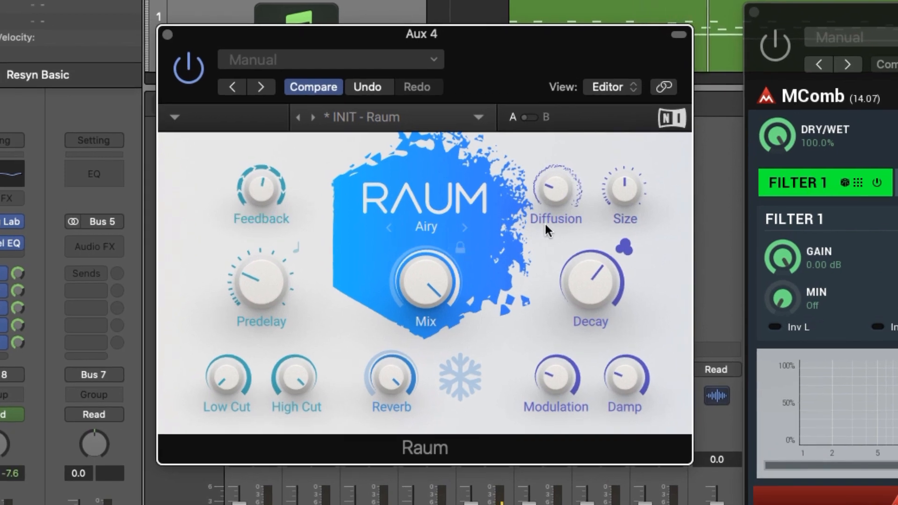
Step: Shorten Aux 4 Raum's decay, reduce its size to 8.5 %, raise the damping, and close the plug-in
{"action": "mouse_move", "coordinate": [606, 273]}
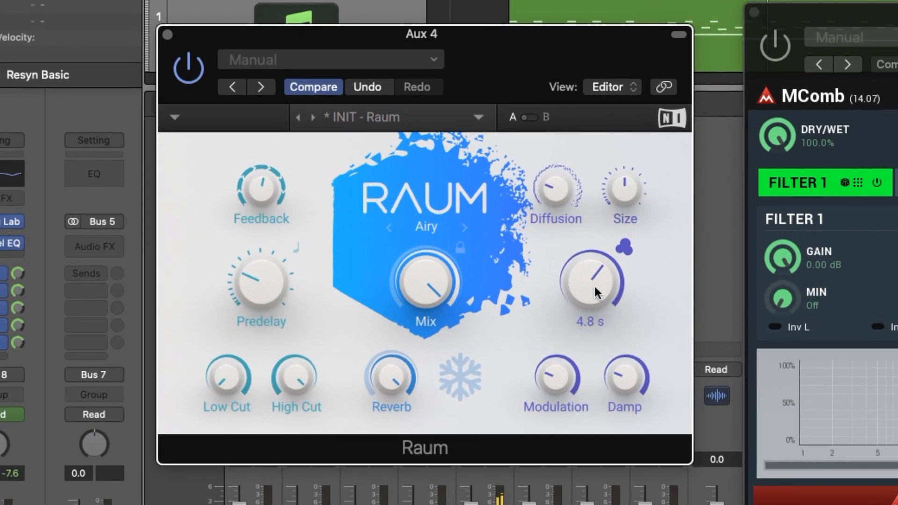
{"action": "left_click_drag", "start_coordinate": [594, 284], "coordinate": [593, 308]}
{"action": "mouse_move", "coordinate": [622, 196]}
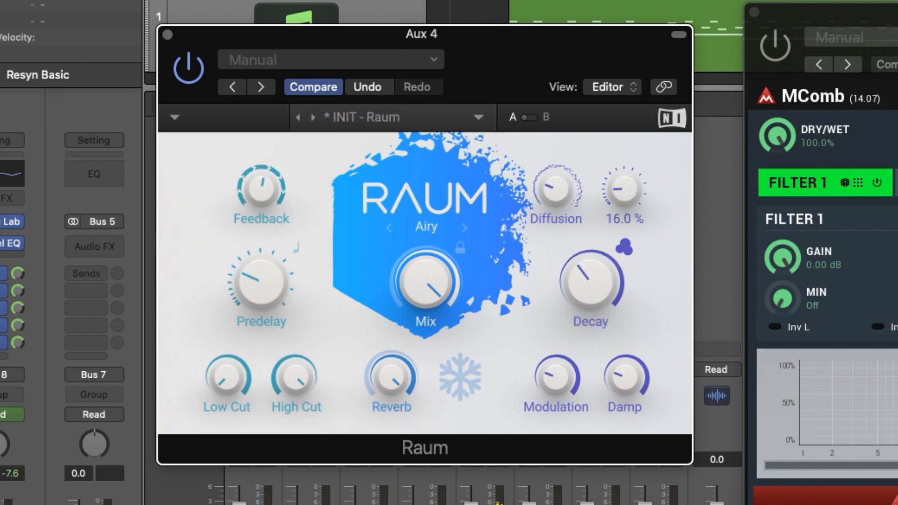
{"action": "left_click_drag", "start_coordinate": [624, 189], "coordinate": [624, 191]}
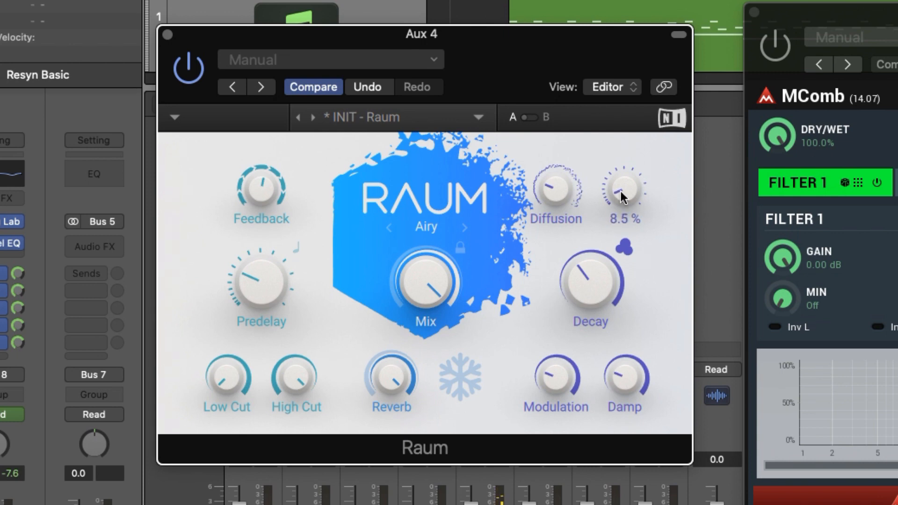
{"action": "left_click_drag", "start_coordinate": [624, 377], "coordinate": [624, 360]}
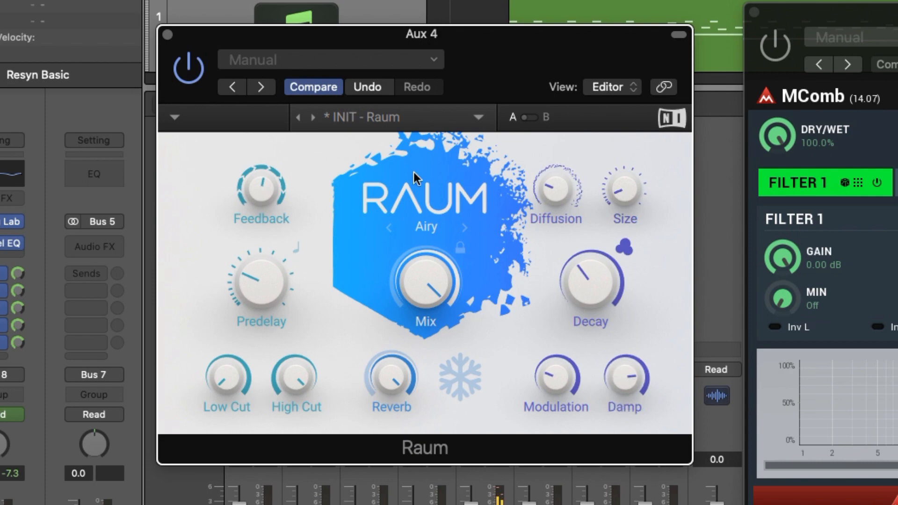
{"action": "left_click", "coordinate": [167, 36]}
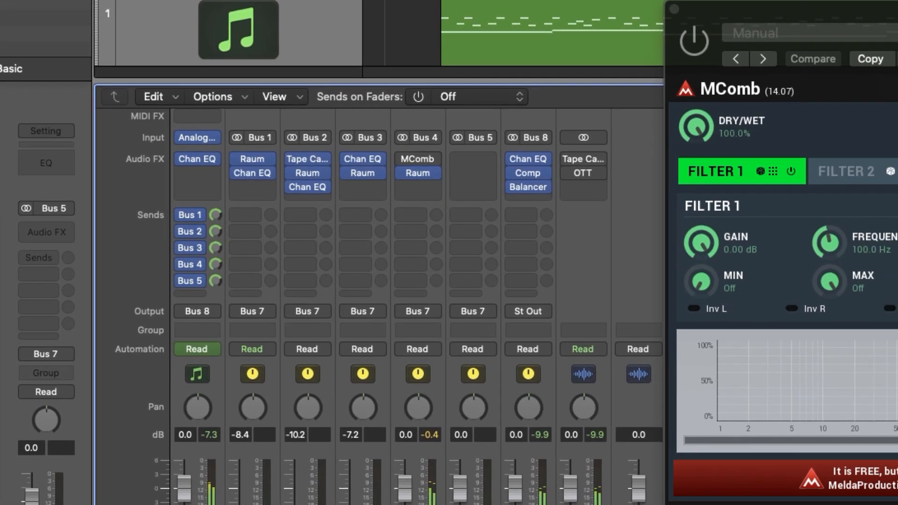
Step: Reactivate MComb on Aux 4, audition its presets during playback, settle on "Nashua limb", and close it
{"action": "left_click_drag", "start_coordinate": [897, 15], "coordinate": [483, 24]}
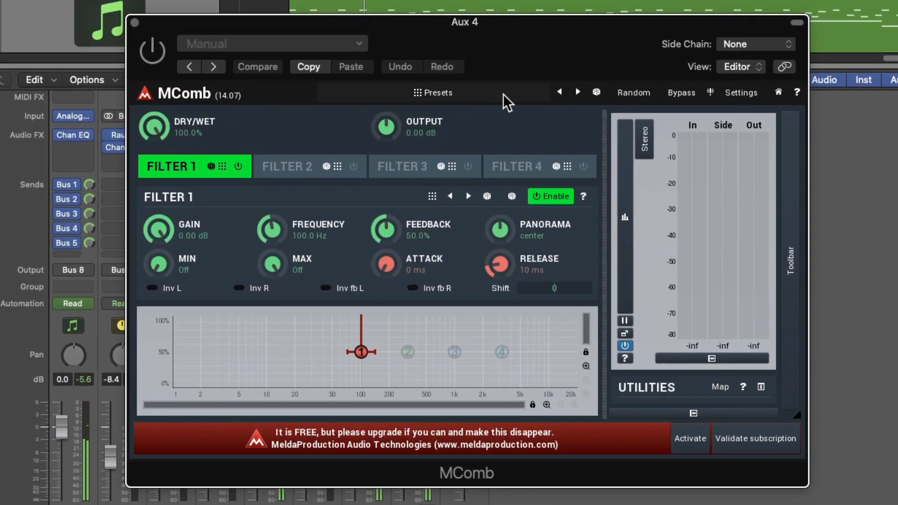
{"action": "left_click", "coordinate": [147, 62]}
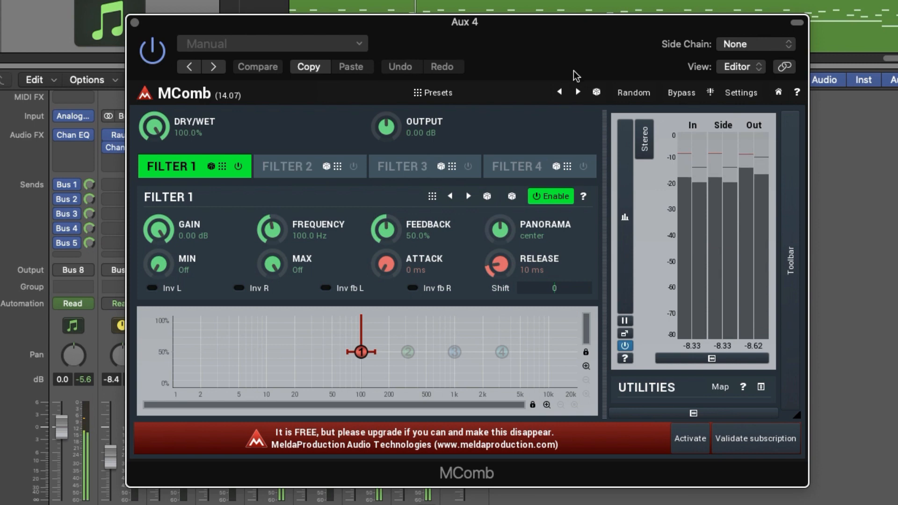
{"action": "left_click", "coordinate": [579, 92]}
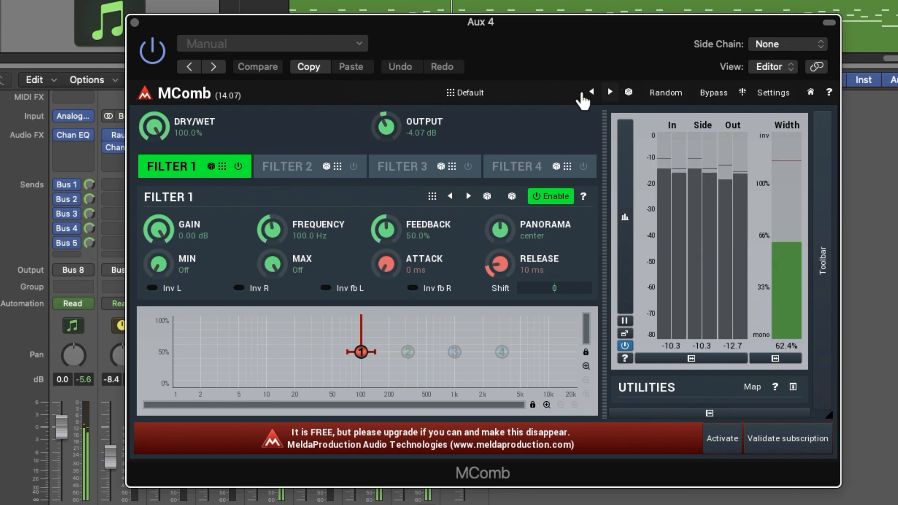
{"action": "left_click", "coordinate": [611, 93]}
{"action": "left_click", "coordinate": [614, 92]}
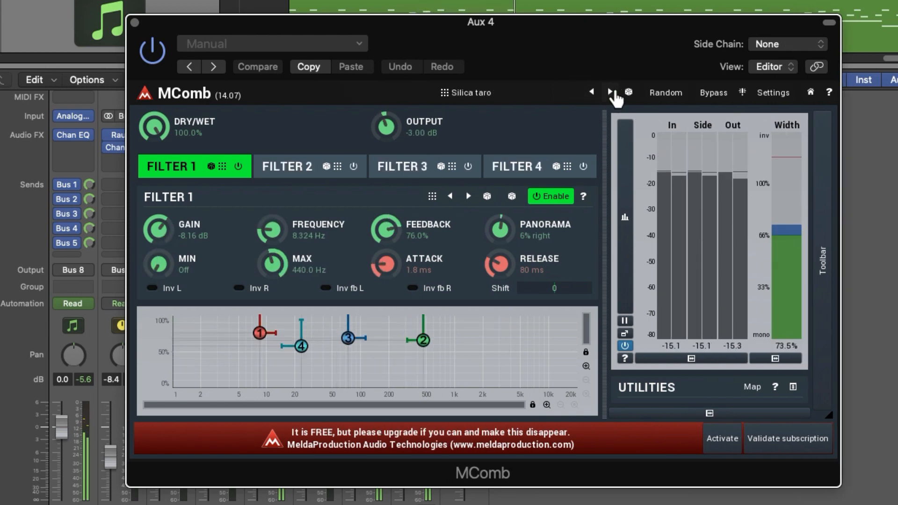
{"action": "left_click", "coordinate": [610, 92]}
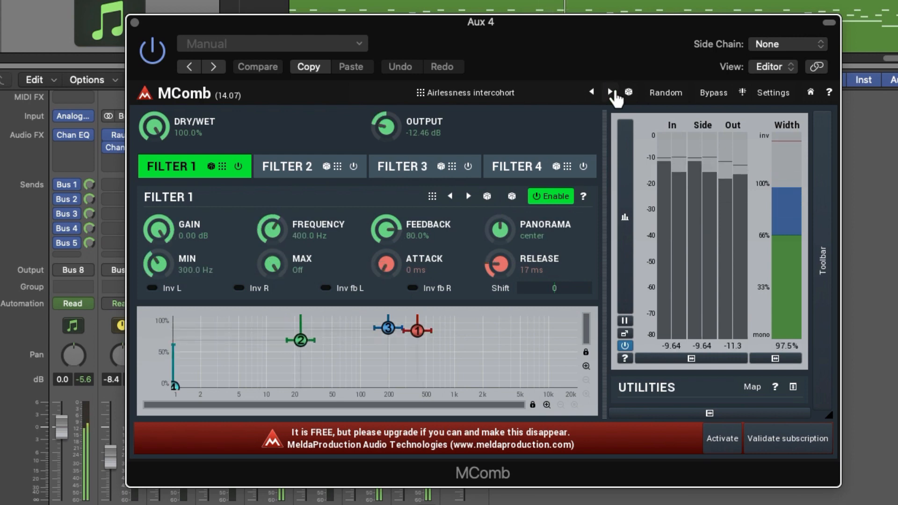
{"action": "left_click", "coordinate": [610, 92]}
{"action": "left_click", "coordinate": [610, 92]}
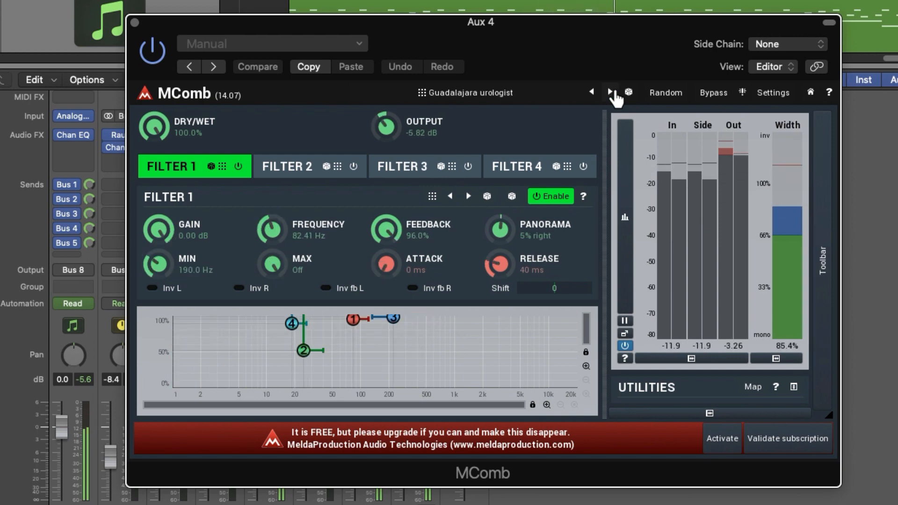
{"action": "left_click", "coordinate": [611, 93]}
{"action": "left_click", "coordinate": [610, 92]}
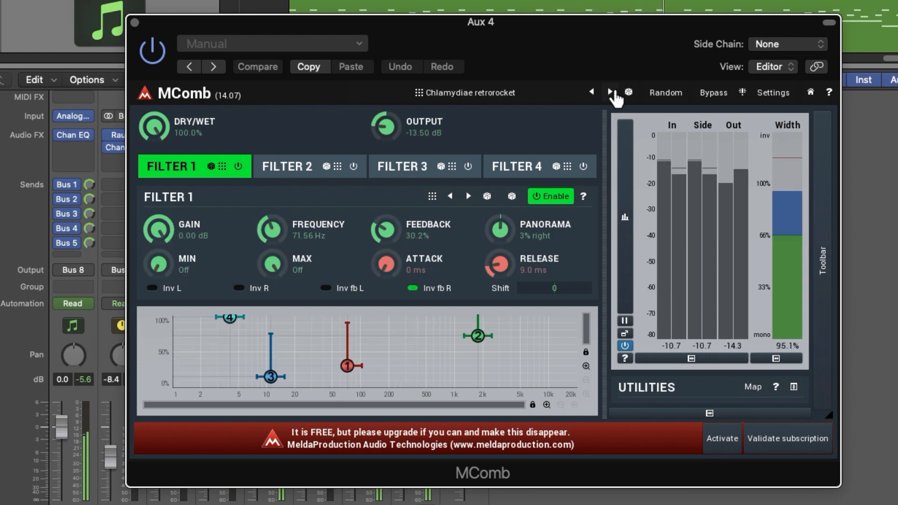
{"action": "left_click", "coordinate": [611, 92]}
{"action": "left_click", "coordinate": [610, 92]}
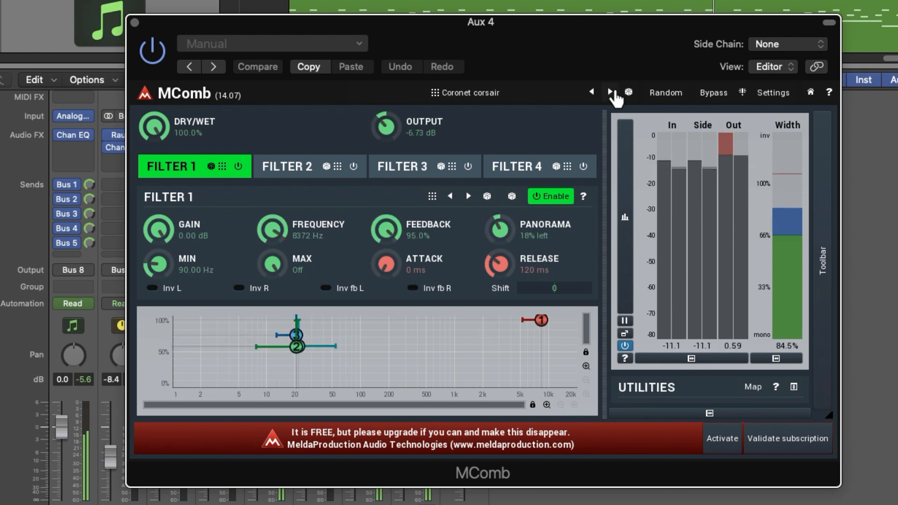
{"action": "left_click", "coordinate": [611, 92]}
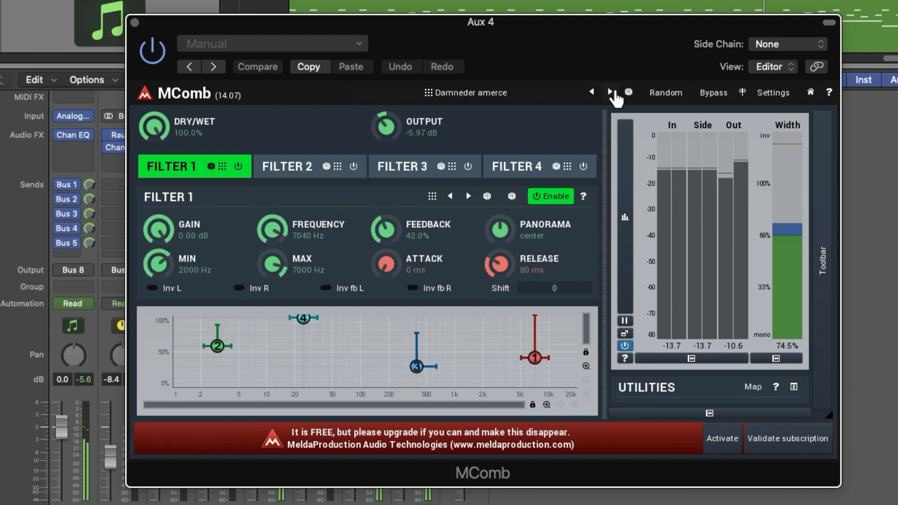
{"action": "left_click", "coordinate": [611, 92]}
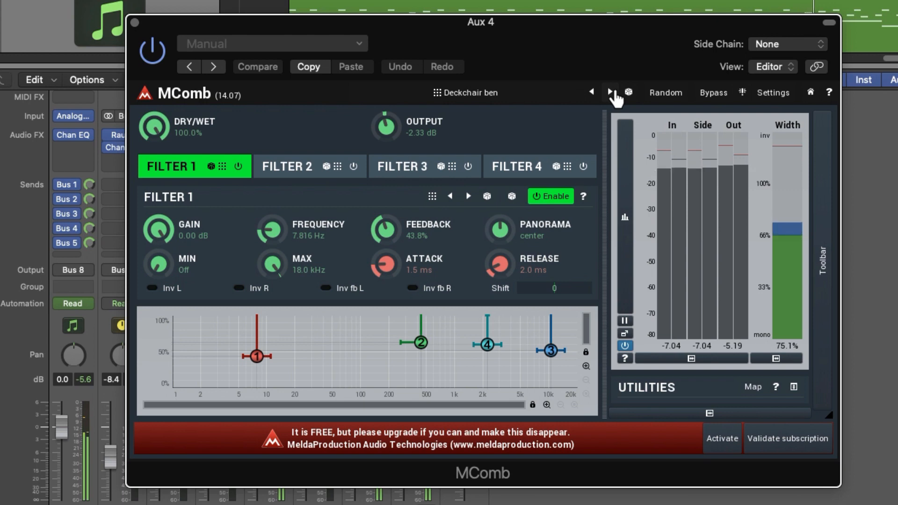
{"action": "left_click", "coordinate": [610, 92]}
{"action": "left_click", "coordinate": [611, 92]}
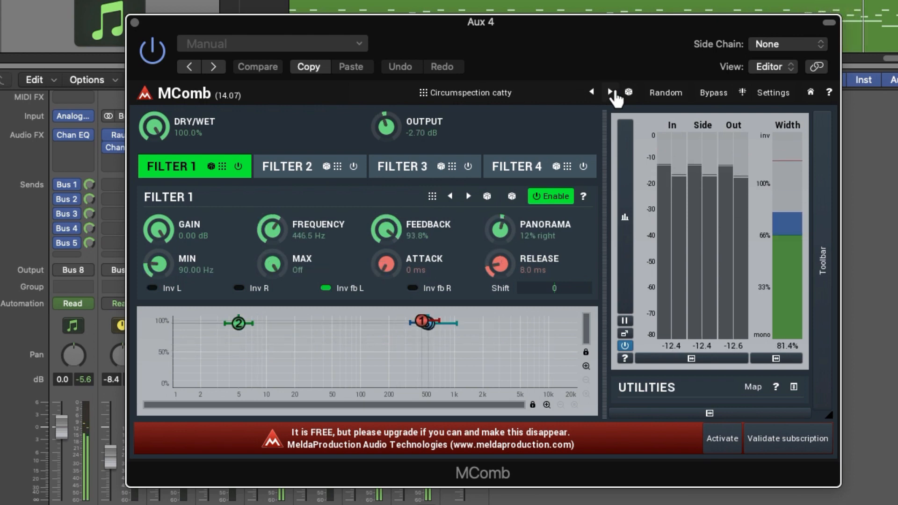
{"action": "left_click", "coordinate": [610, 92]}
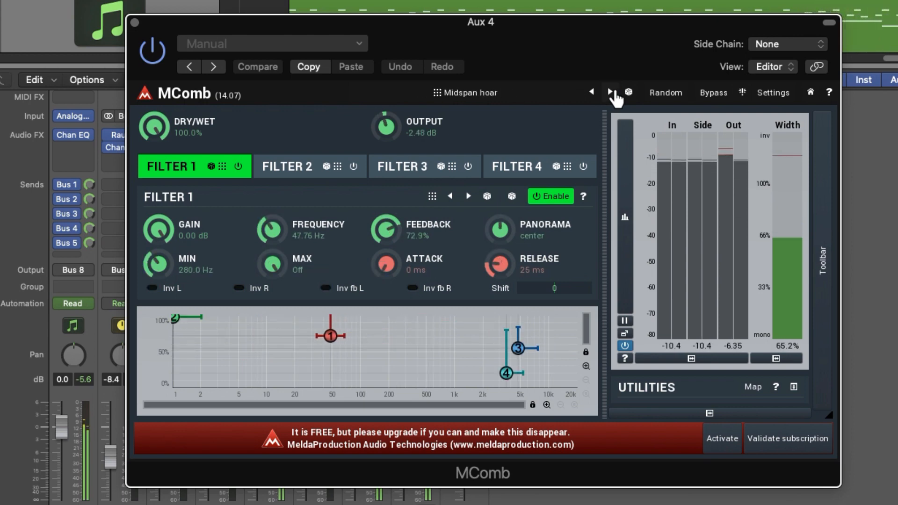
{"action": "left_click", "coordinate": [611, 92]}
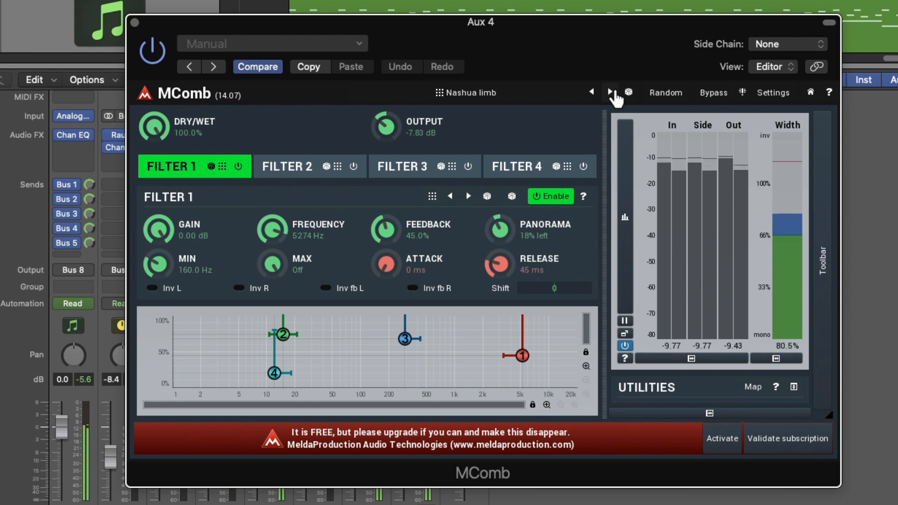
{"action": "left_click", "coordinate": [611, 92]}
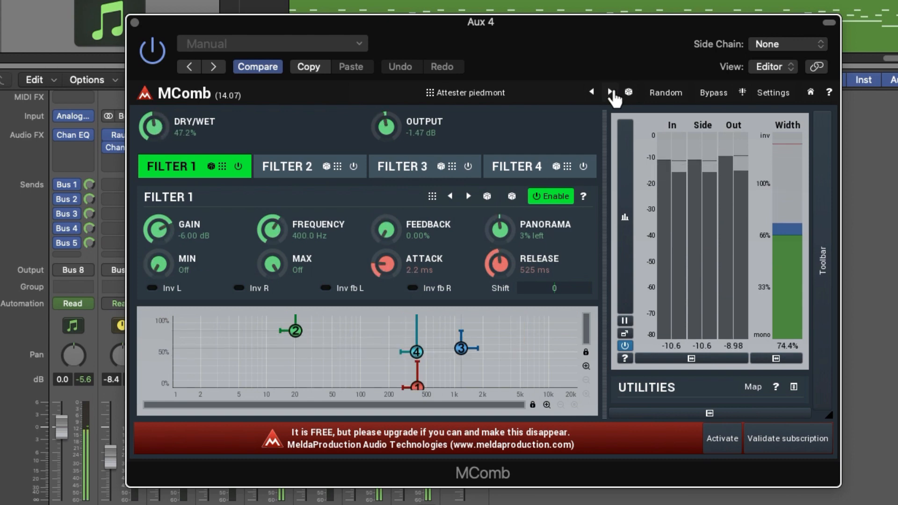
{"action": "left_click", "coordinate": [592, 92]}
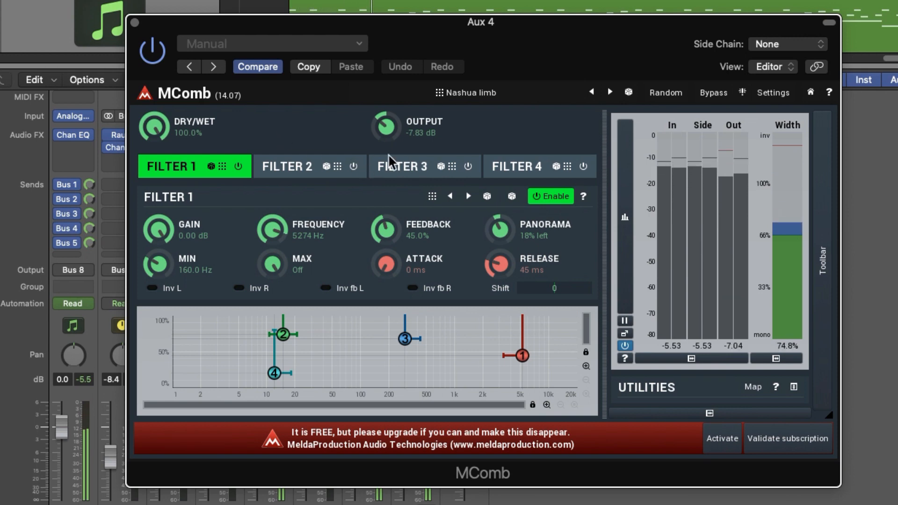
{"action": "left_click", "coordinate": [135, 22]}
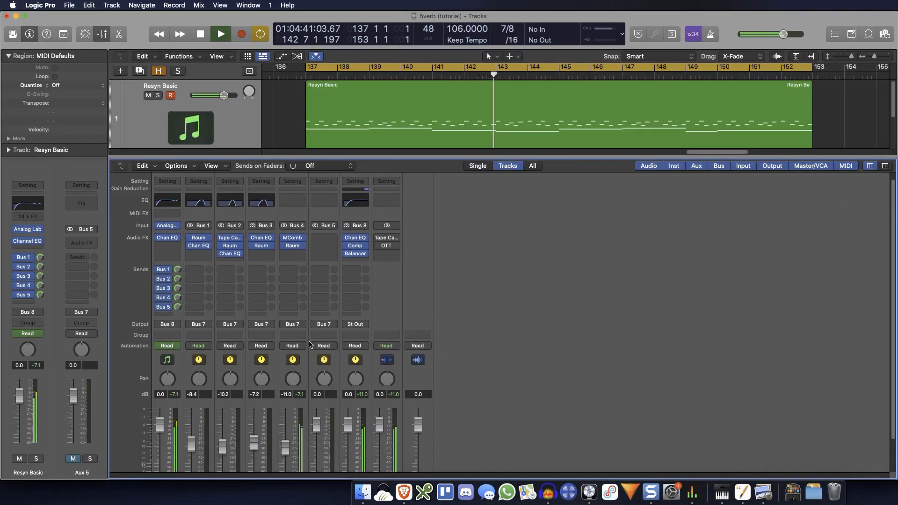
Step: Add a Channel EQ to Aux 4 with a low cut at 550 Hz and a high cut at 1490 Hz, and close it
{"action": "left_click", "coordinate": [296, 204]}
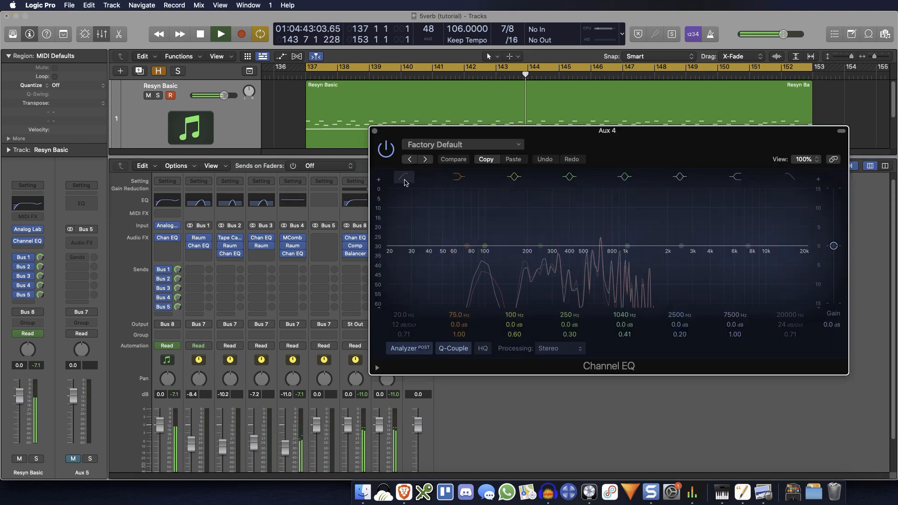
{"action": "left_click_drag", "start_coordinate": [412, 315], "coordinate": [412, 261]}
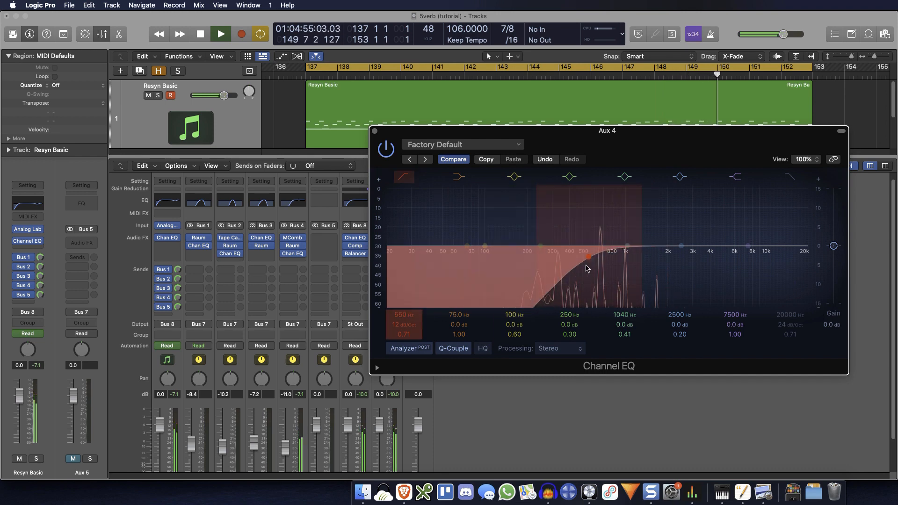
{"action": "left_click", "coordinate": [789, 176]}
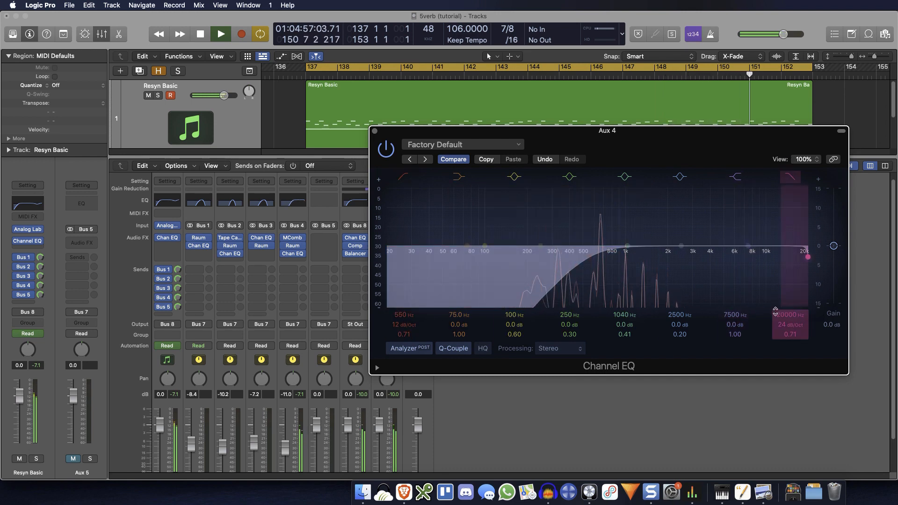
{"action": "left_click_drag", "start_coordinate": [774, 312], "coordinate": [774, 319]}
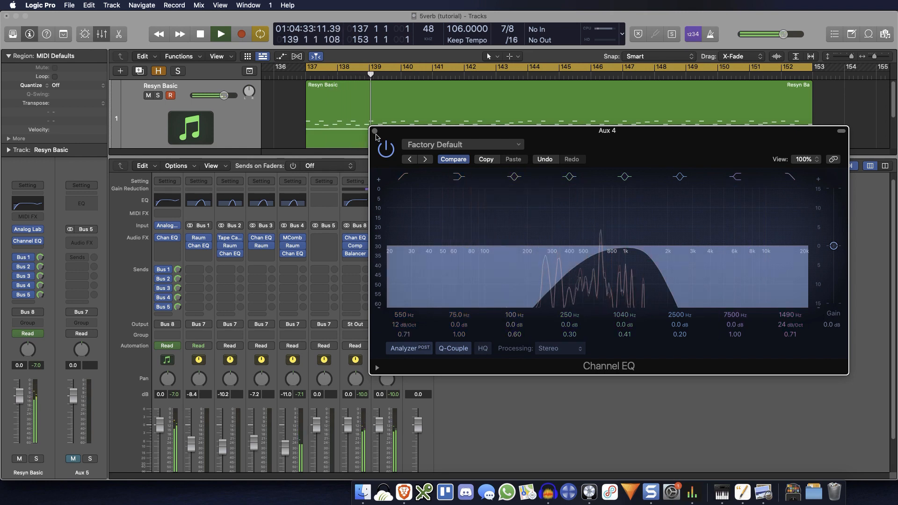
{"action": "key", "text": "super+w"}
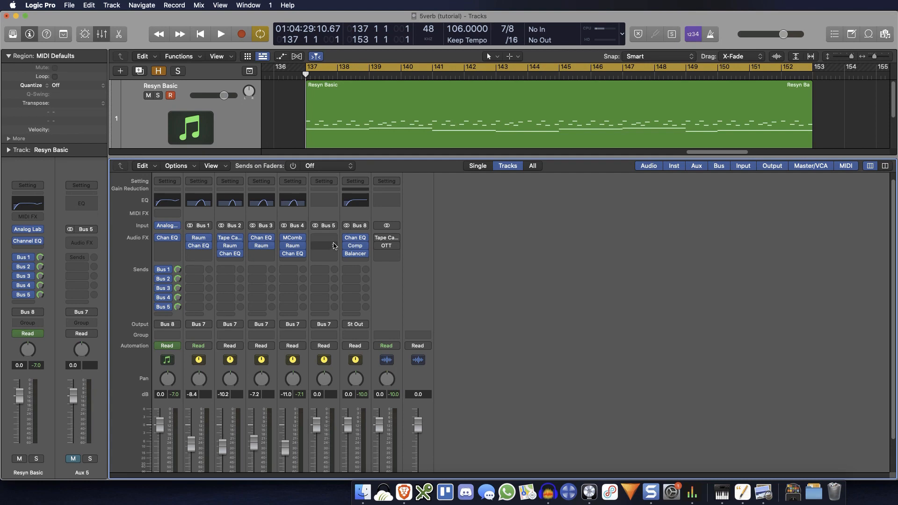
Step: Insert a stereo Pitch Shifter on Aux 5, set its mix to 100 %, and close the plug-in
{"action": "left_click", "coordinate": [334, 246]}
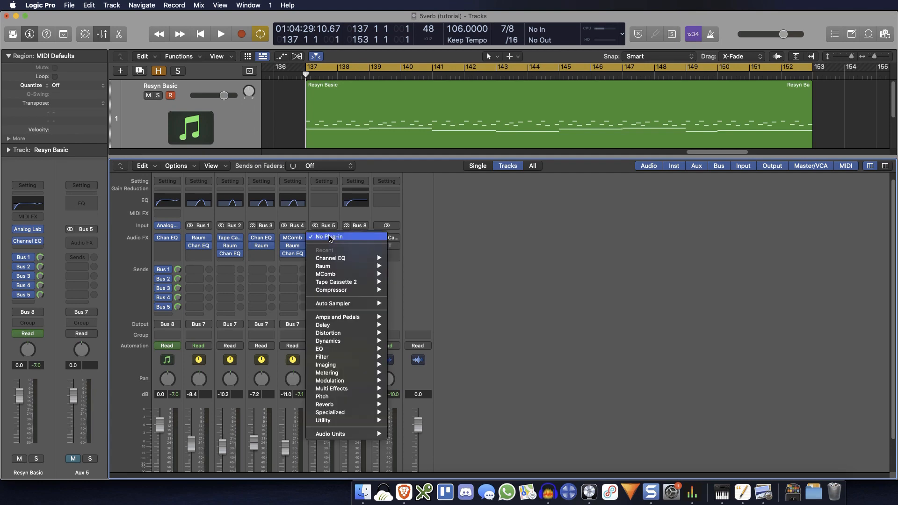
{"action": "mouse_move", "coordinate": [371, 436]}
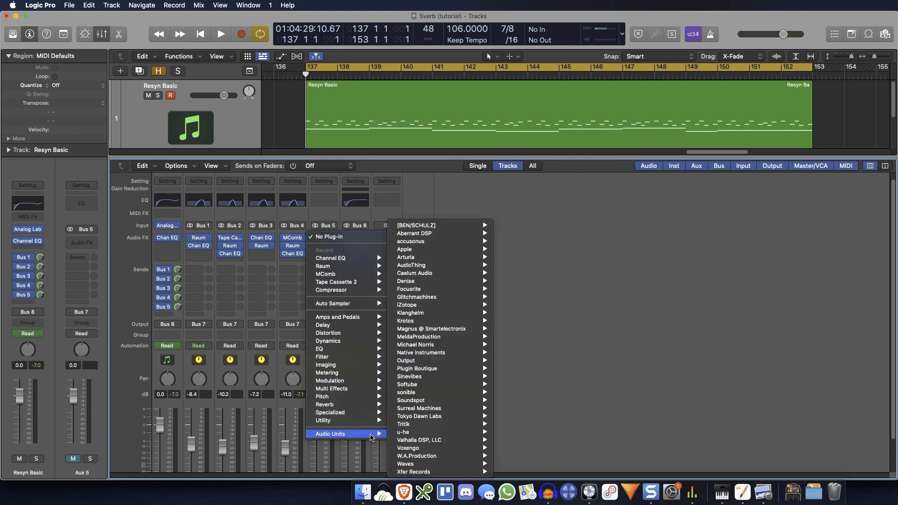
{"action": "mouse_move", "coordinate": [373, 398]}
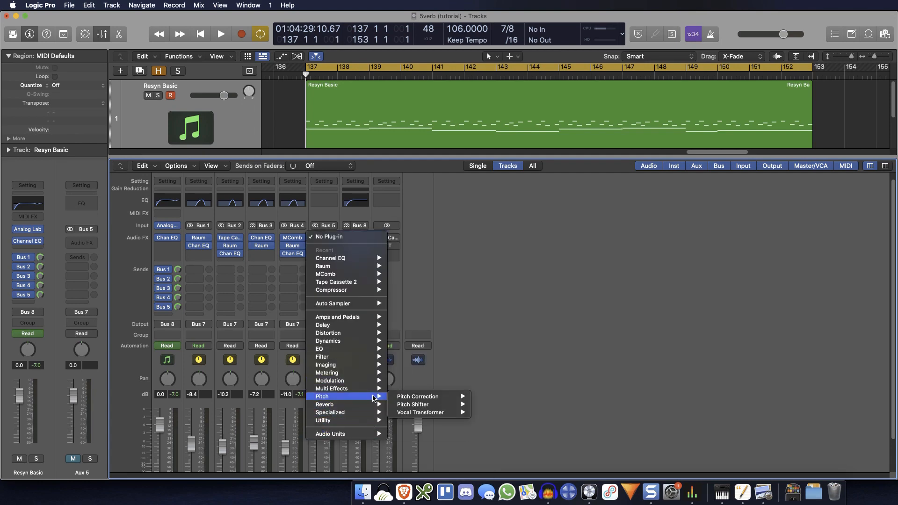
{"action": "mouse_move", "coordinate": [428, 405]}
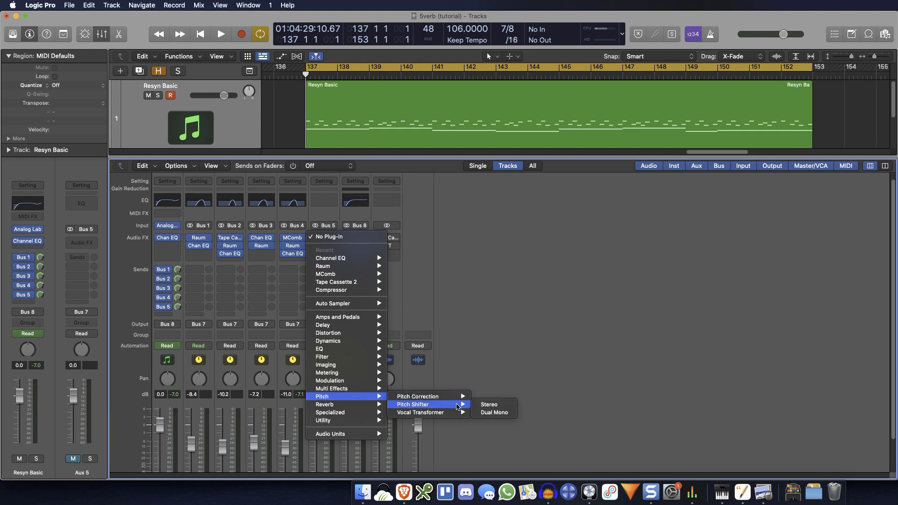
{"action": "left_click", "coordinate": [498, 406]}
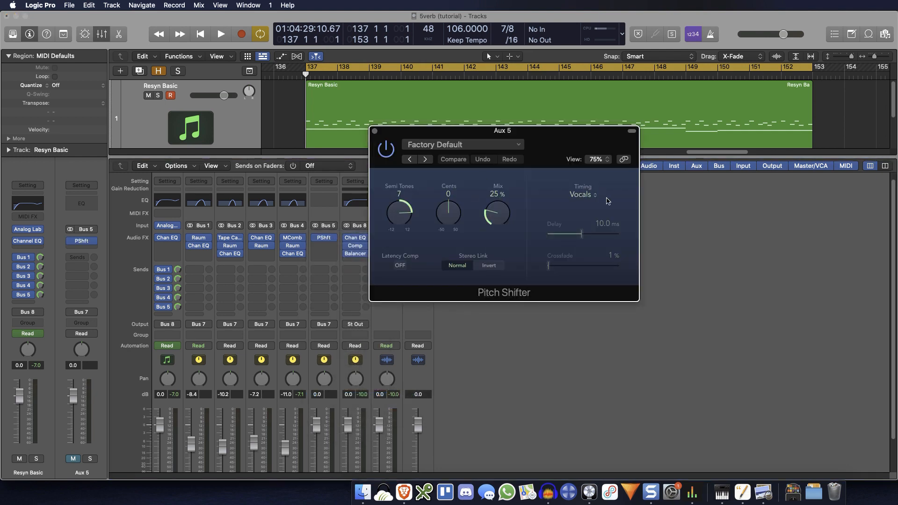
{"action": "left_click_drag", "start_coordinate": [494, 216], "coordinate": [491, 124]}
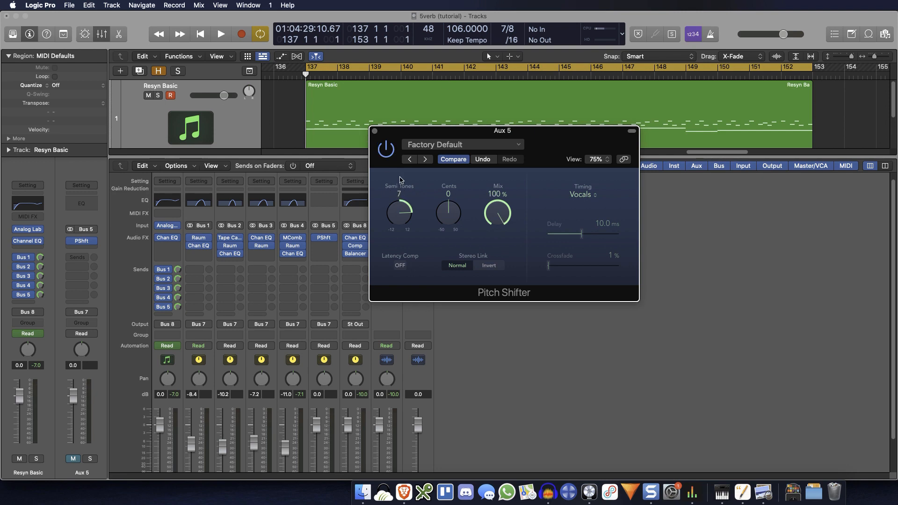
{"action": "left_click", "coordinate": [374, 132]}
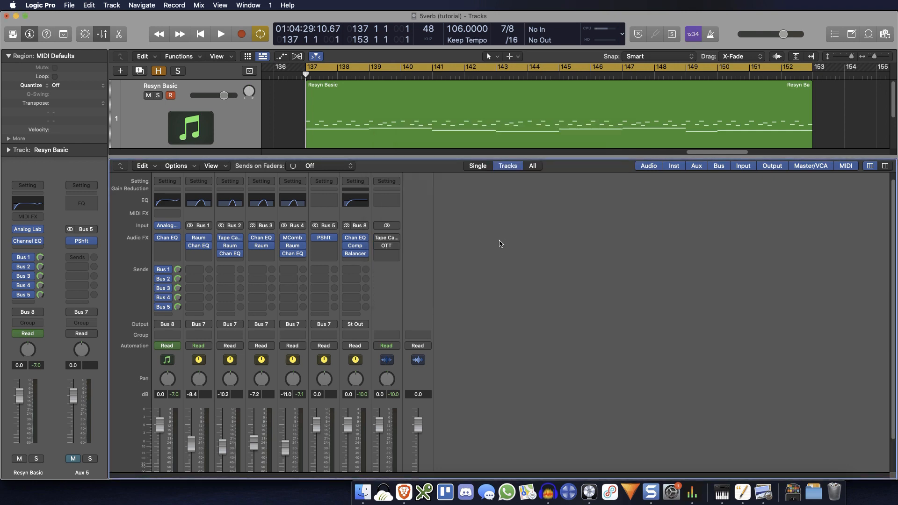
Step: Mute Aux 4, unmute Aux 5, and start playback to audition the pitch-shifted bus
{"action": "scroll", "coordinate": [442, 320], "scroll_direction": "down", "scroll_amount": 3}
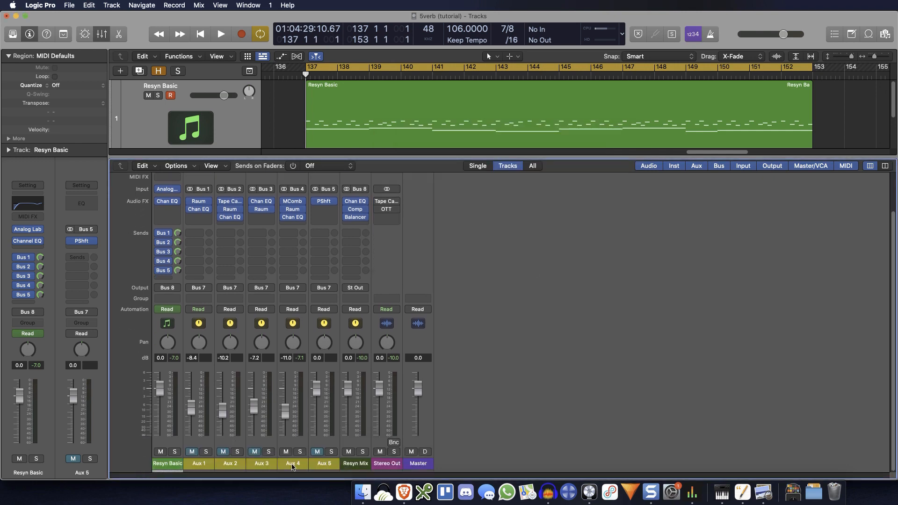
{"action": "key", "text": "space"}
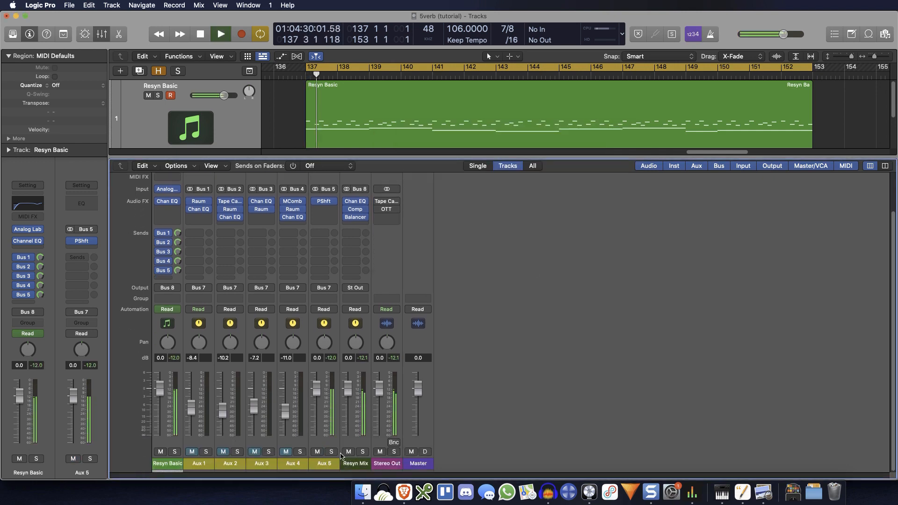
{"action": "scroll", "coordinate": [498, 389], "scroll_direction": "up", "scroll_amount": 1}
{"action": "scroll", "coordinate": [499, 389], "scroll_direction": "up", "scroll_amount": 3}
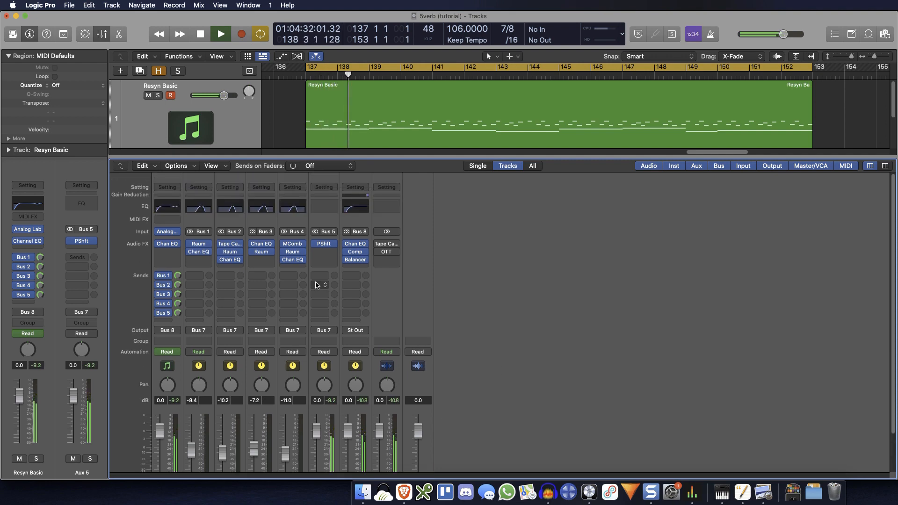
Step: Insert a stereo Raum after the Pitch Shifter on Aux 5, switch it to Grounded mode, and set its mix to maximum
{"action": "left_click", "coordinate": [336, 260]}
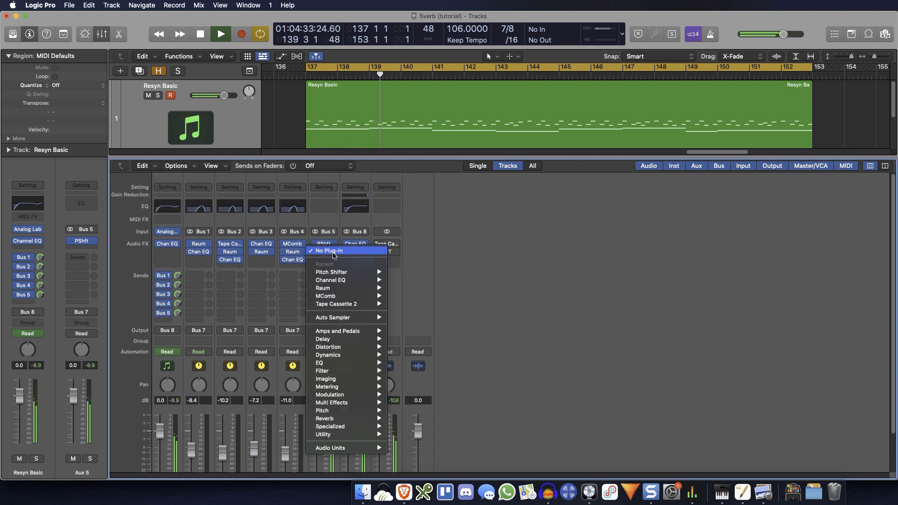
{"action": "mouse_move", "coordinate": [360, 290]}
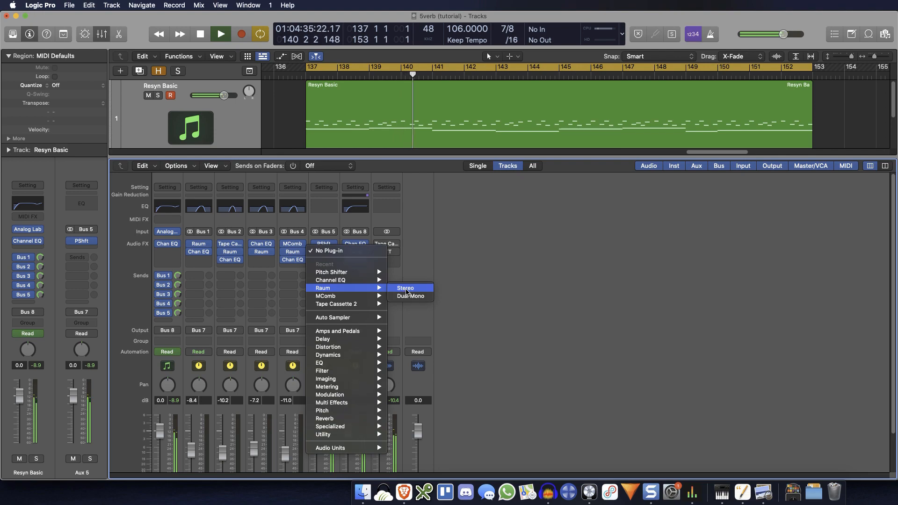
{"action": "left_click", "coordinate": [405, 288]}
{"action": "left_click_drag", "start_coordinate": [572, 149], "coordinate": [634, 212]}
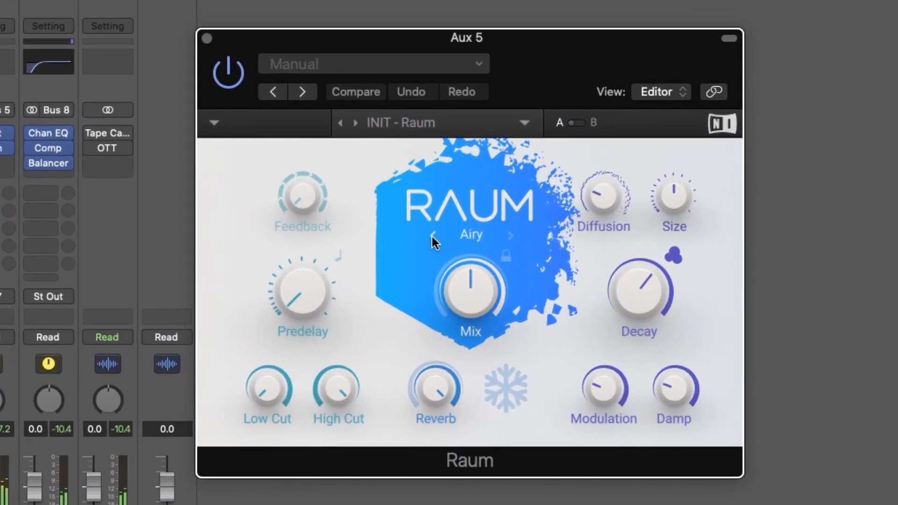
{"action": "left_click", "coordinate": [468, 254]}
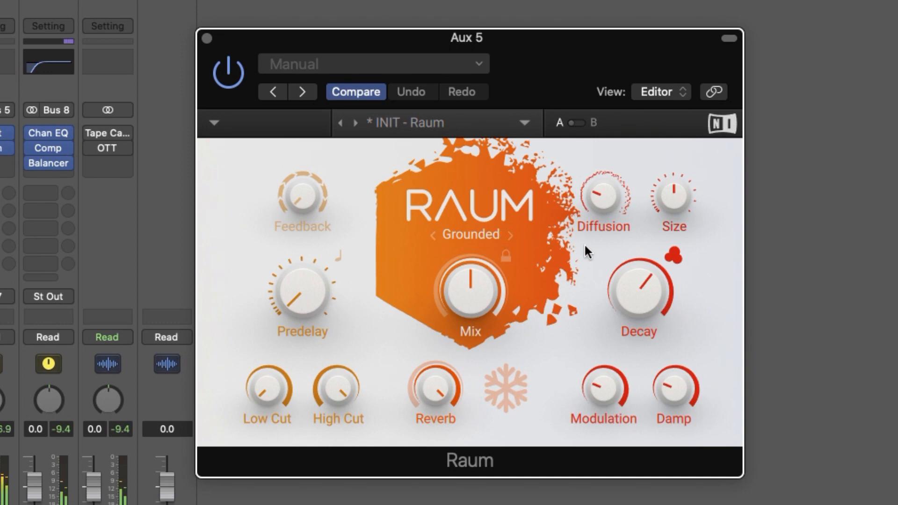
{"action": "mouse_move", "coordinate": [452, 289]}
{"action": "left_click_drag", "start_coordinate": [463, 291], "coordinate": [468, 255]}
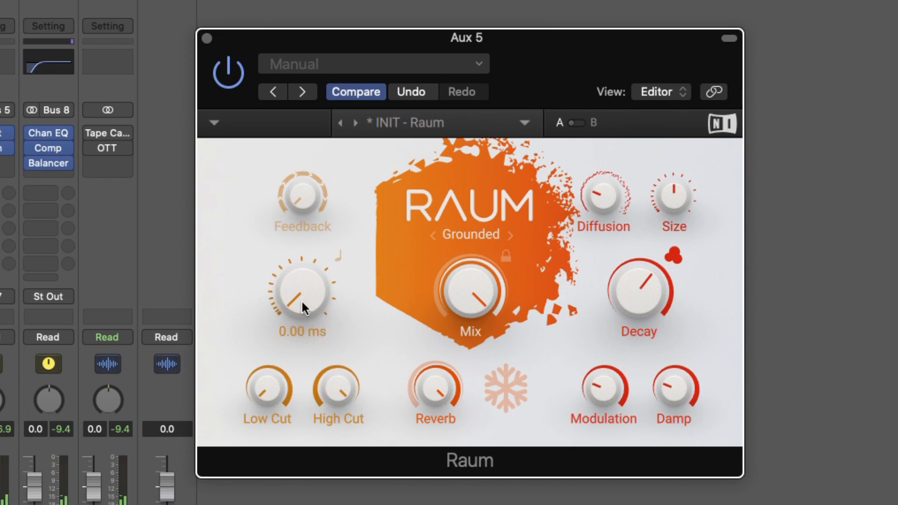
Step: Raise the predelay, size and damping of Aux 5's Raum, set its feedback to about 32 %, and close the plug-in
{"action": "left_click_drag", "start_coordinate": [302, 292], "coordinate": [302, 285]}
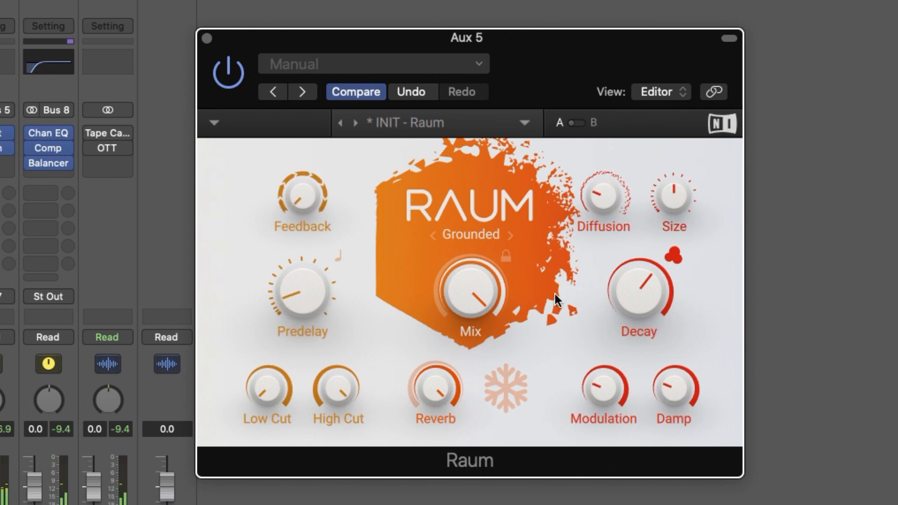
{"action": "mouse_move", "coordinate": [669, 199]}
{"action": "left_click_drag", "start_coordinate": [302, 196], "coordinate": [302, 187]}
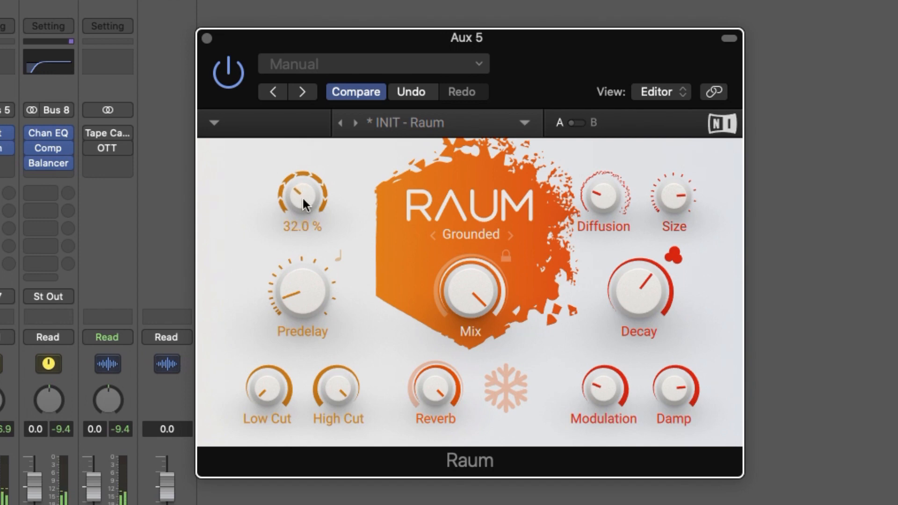
{"action": "mouse_move", "coordinate": [472, 283]}
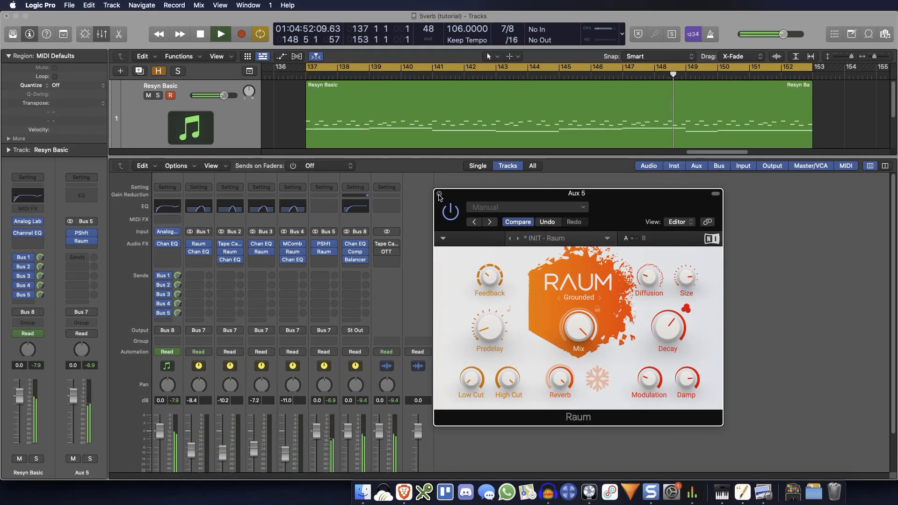
{"action": "left_click", "coordinate": [439, 194]}
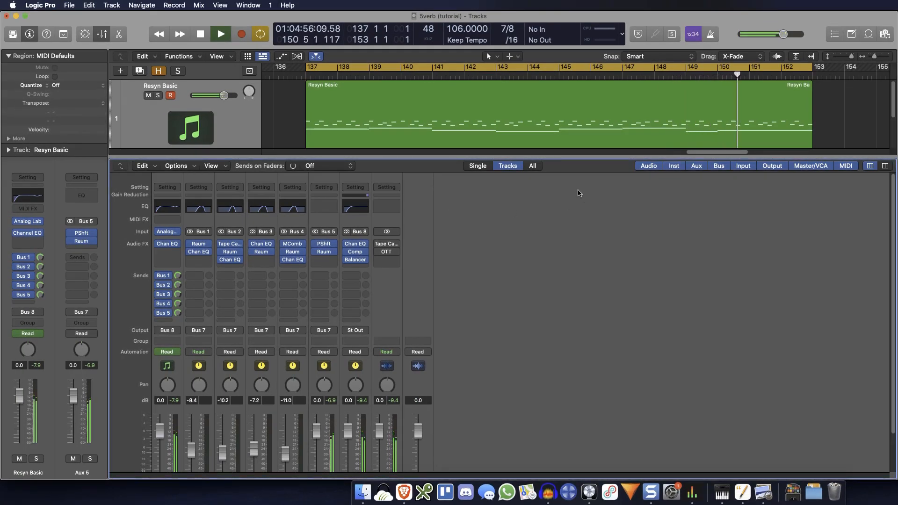
Step: Add a Channel EQ to Aux 5 with a low cut at 805 Hz and a high cut at about 2780 Hz, and close it
{"action": "left_click", "coordinate": [319, 209]}
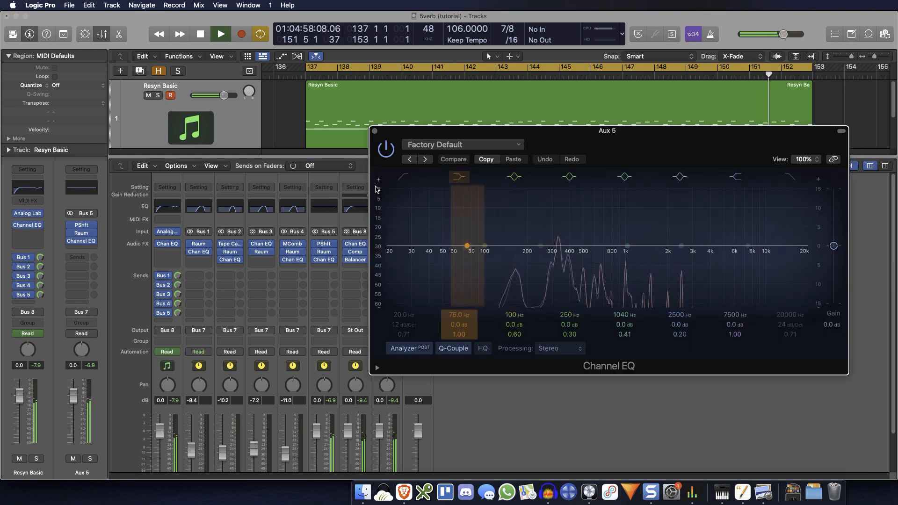
{"action": "left_click", "coordinate": [403, 302]}
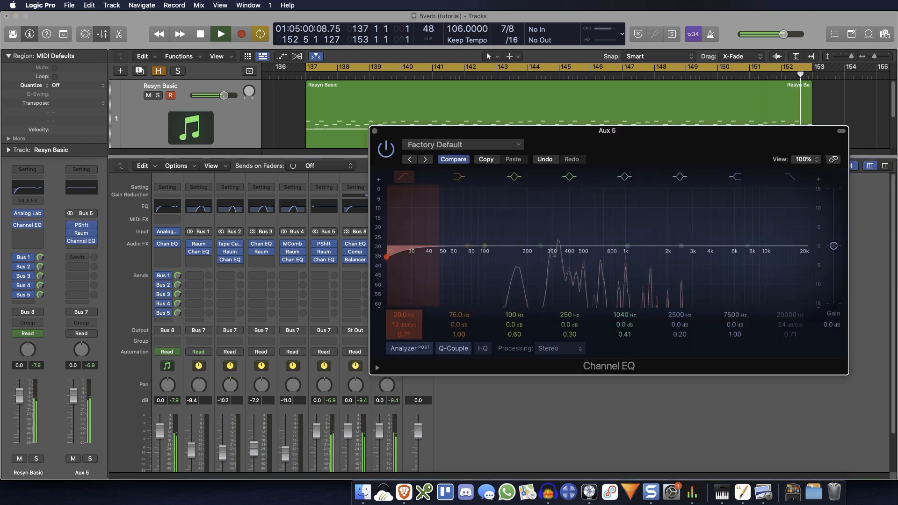
{"action": "left_click_drag", "start_coordinate": [404, 311], "coordinate": [403, 248]}
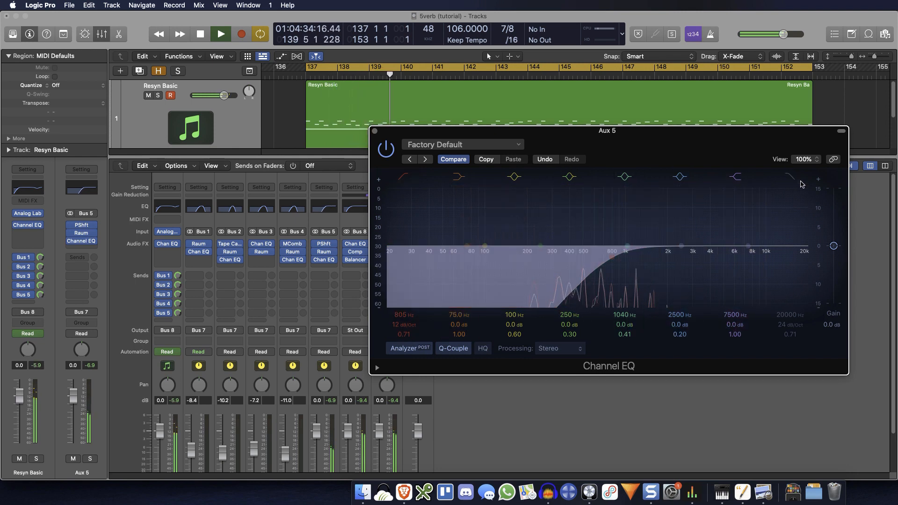
{"action": "left_click", "coordinate": [791, 180]}
{"action": "left_click_drag", "start_coordinate": [779, 313], "coordinate": [779, 336]}
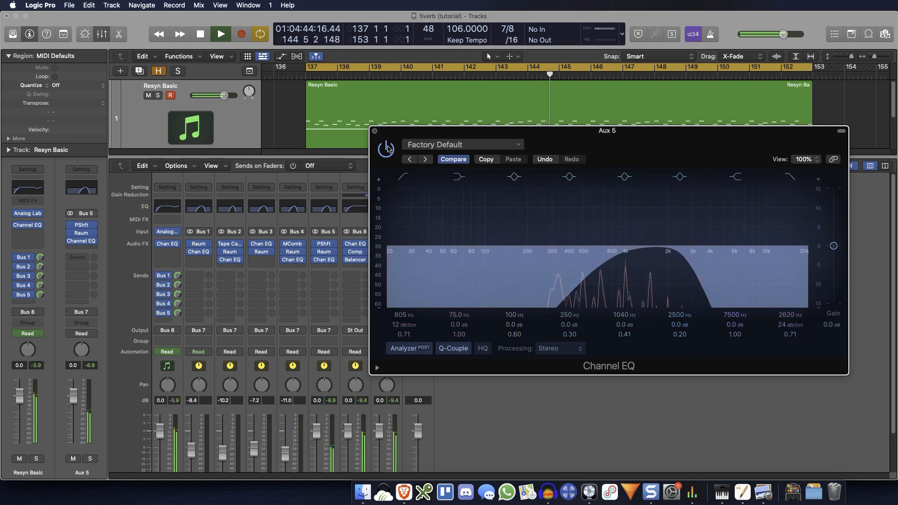
{"action": "left_click_drag", "start_coordinate": [782, 319], "coordinate": [781, 315]}
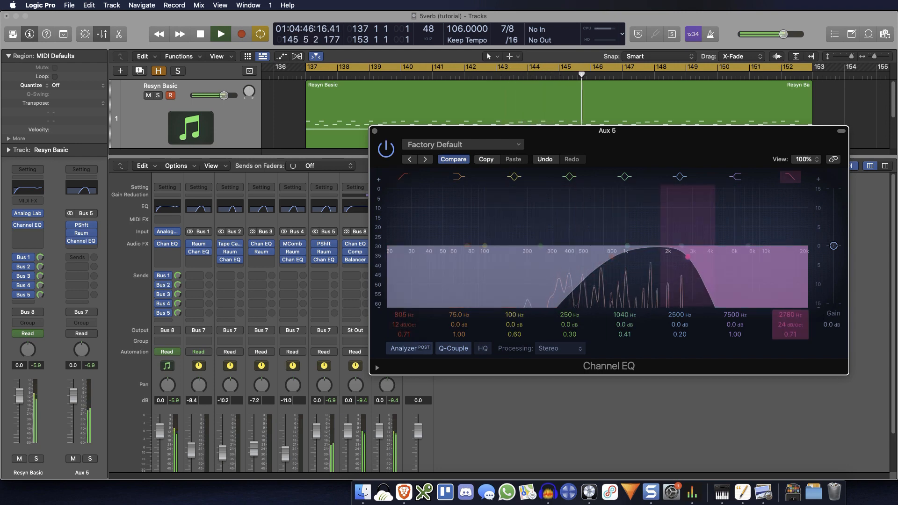
{"action": "left_click", "coordinate": [374, 130]}
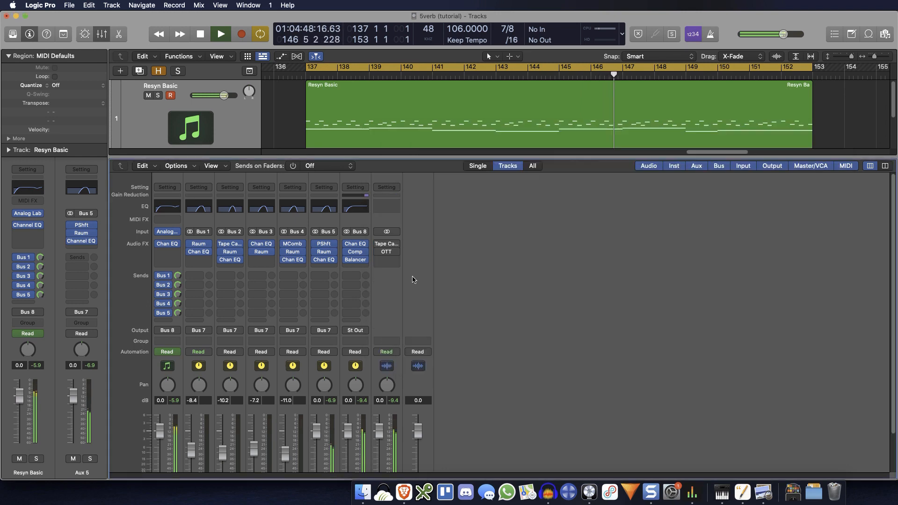
Step: Lower the Aux 5 fader to -10.0 dB, stop playback, and mute Aux 5
{"action": "scroll", "coordinate": [495, 375], "scroll_direction": "down", "scroll_amount": 4}
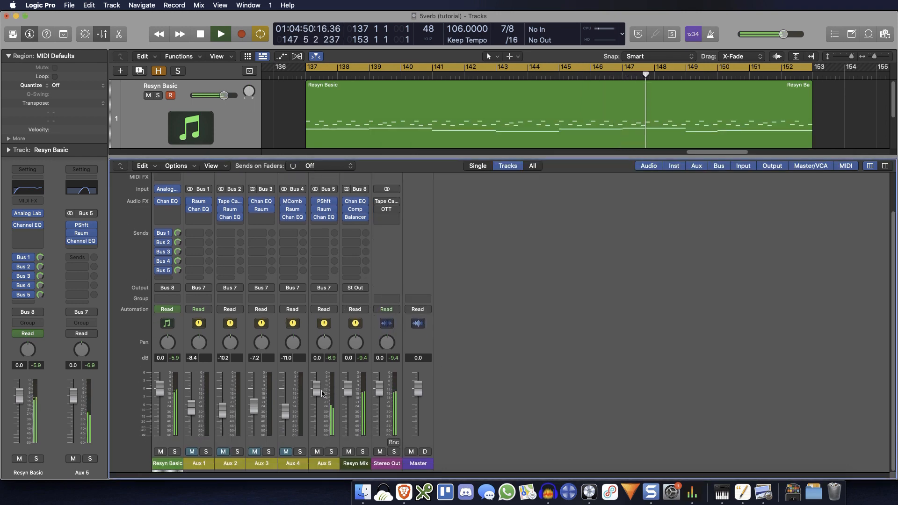
{"action": "left_click_drag", "start_coordinate": [317, 392], "coordinate": [317, 407]}
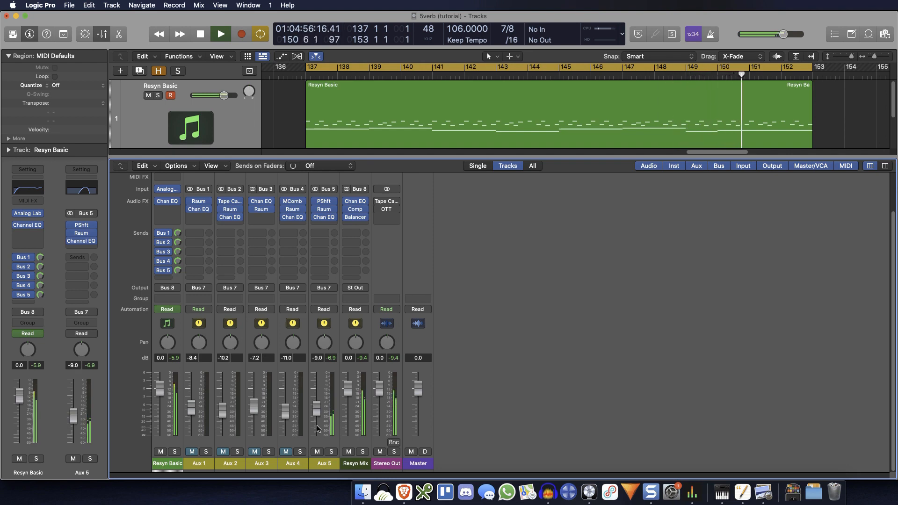
{"action": "left_click_drag", "start_coordinate": [317, 415], "coordinate": [317, 416]}
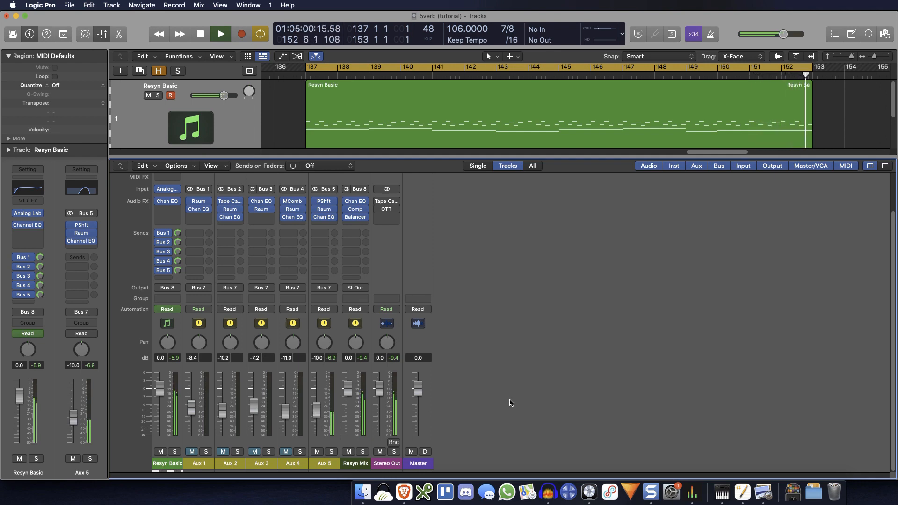
{"action": "key", "text": "space"}
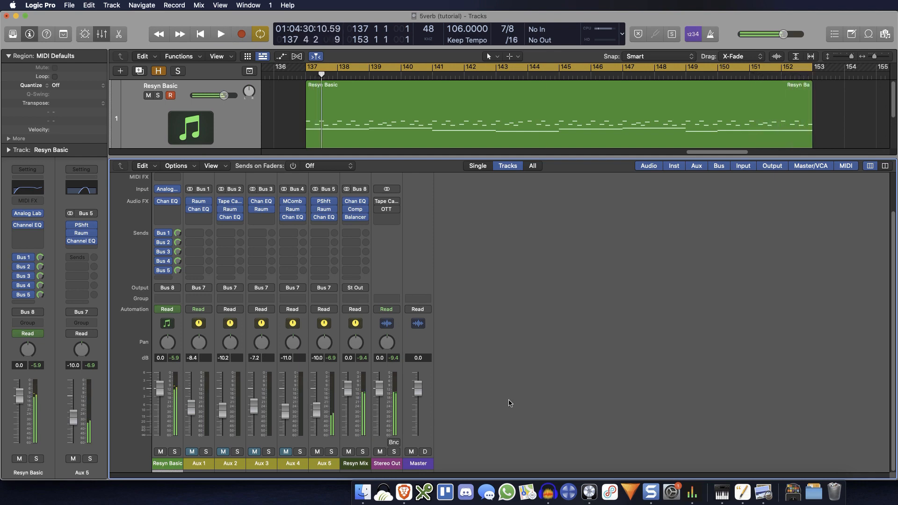
{"action": "left_click", "coordinate": [317, 451]}
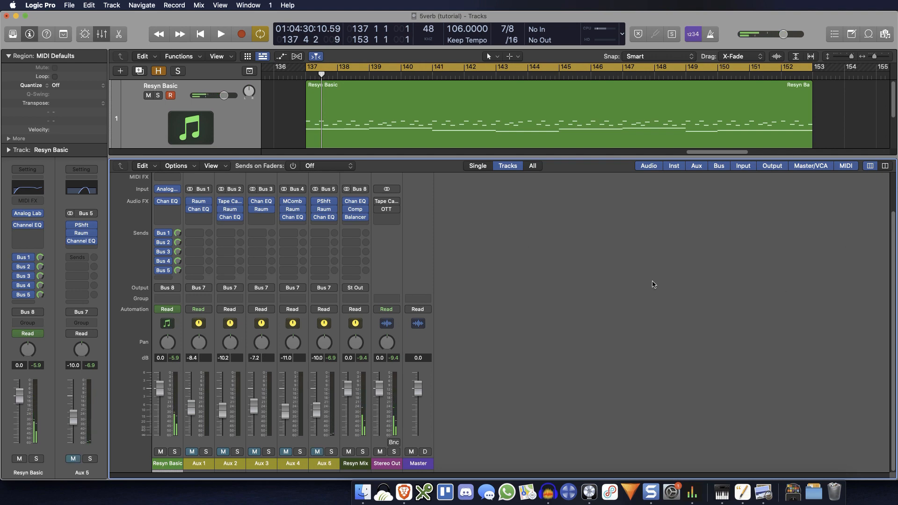
Step: Show the Resyn Verb Mix channel in the mixer and select the Aux 1 through Aux 5 channels
{"action": "left_click", "coordinate": [354, 270]}
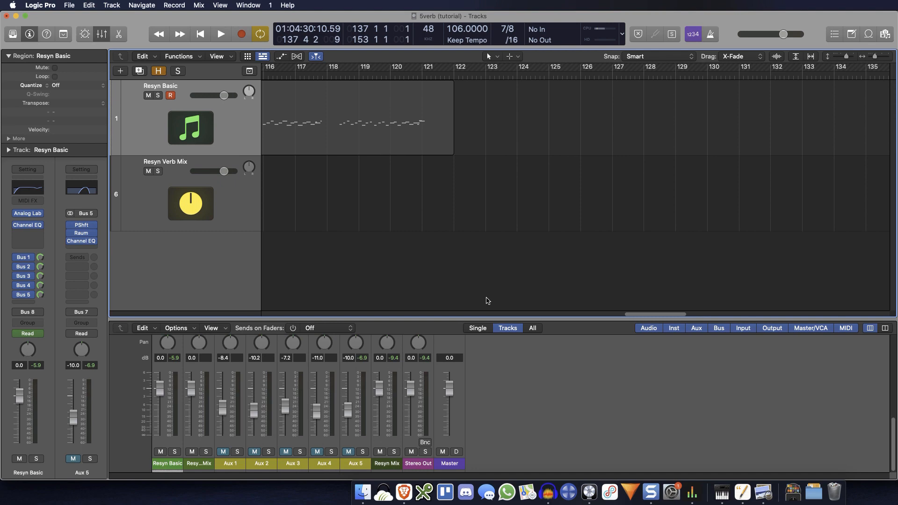
{"action": "left_click_drag", "start_coordinate": [486, 318], "coordinate": [482, 145]}
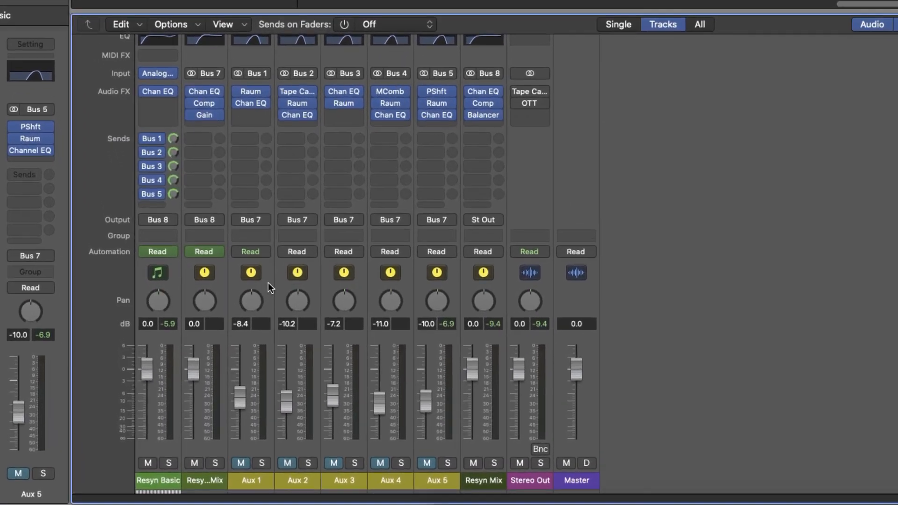
{"action": "left_click", "coordinate": [268, 282]}
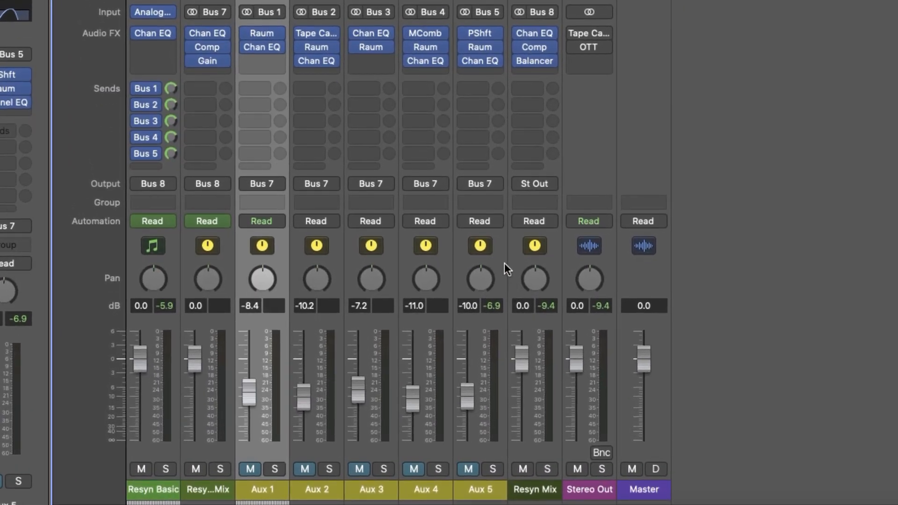
{"action": "left_click", "coordinate": [504, 263], "text": "shift"}
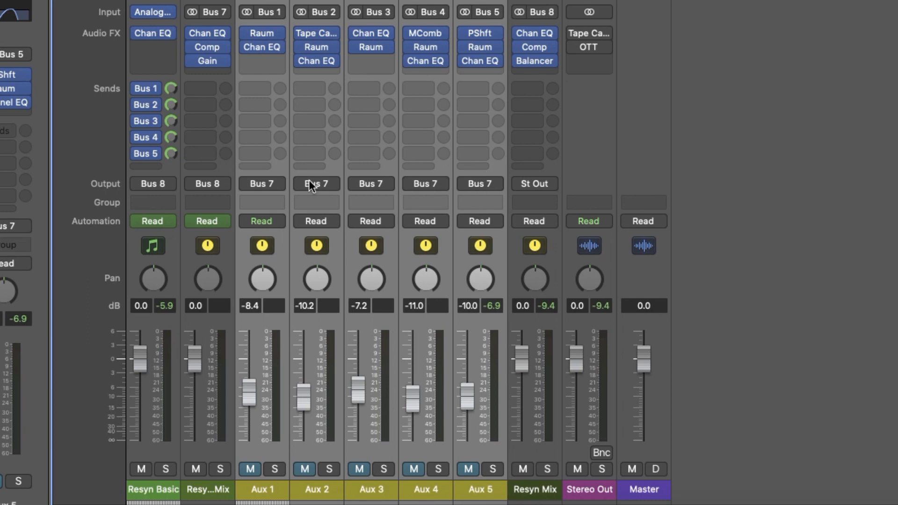
Step: Examine the Resyn Verb Mix channel's effect chain and routing, including its Compressor and Gain settings
{"action": "left_click", "coordinate": [223, 168]}
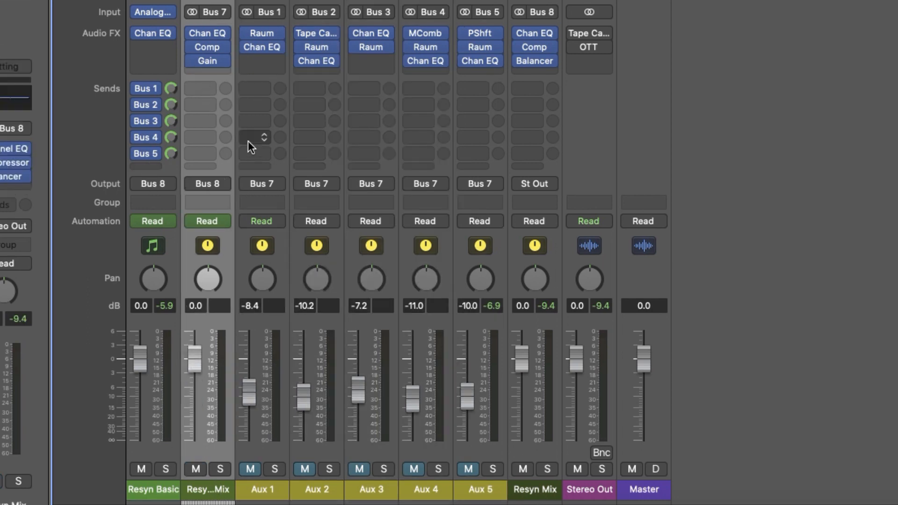
{"action": "scroll", "coordinate": [220, 37], "scroll_direction": "up", "scroll_amount": 3}
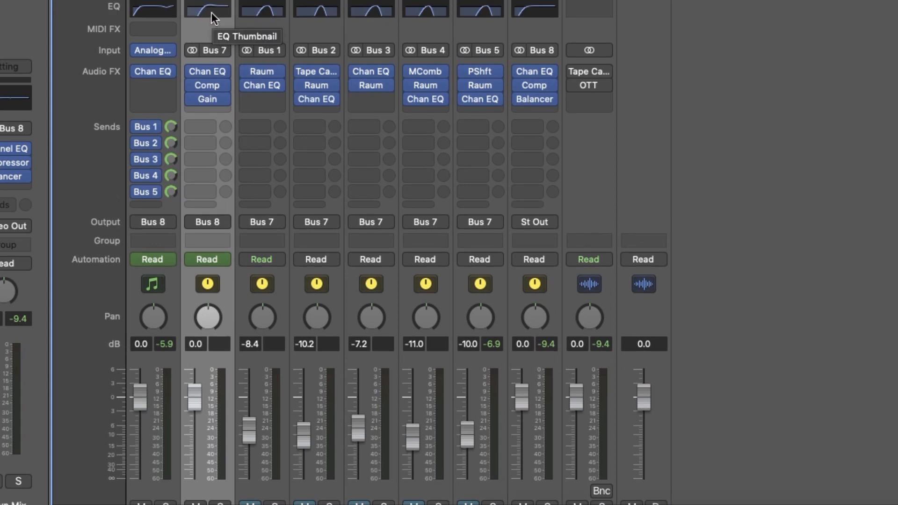
{"action": "left_click", "coordinate": [207, 85]}
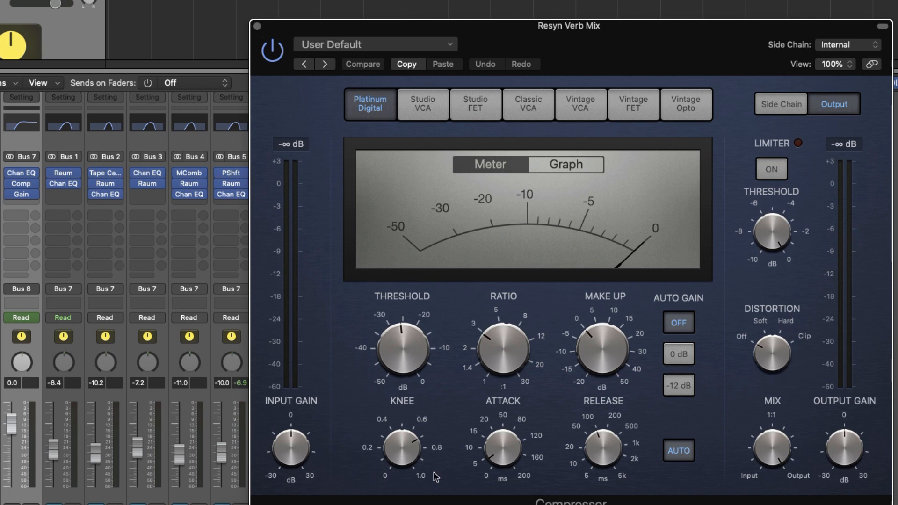
{"action": "mouse_move", "coordinate": [494, 448]}
{"action": "left_click", "coordinate": [255, 29]}
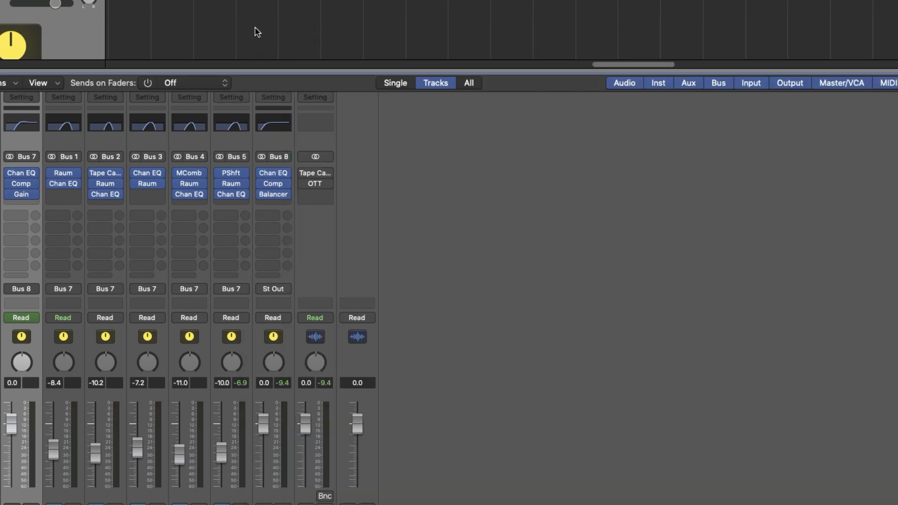
{"action": "left_click", "coordinate": [22, 193]}
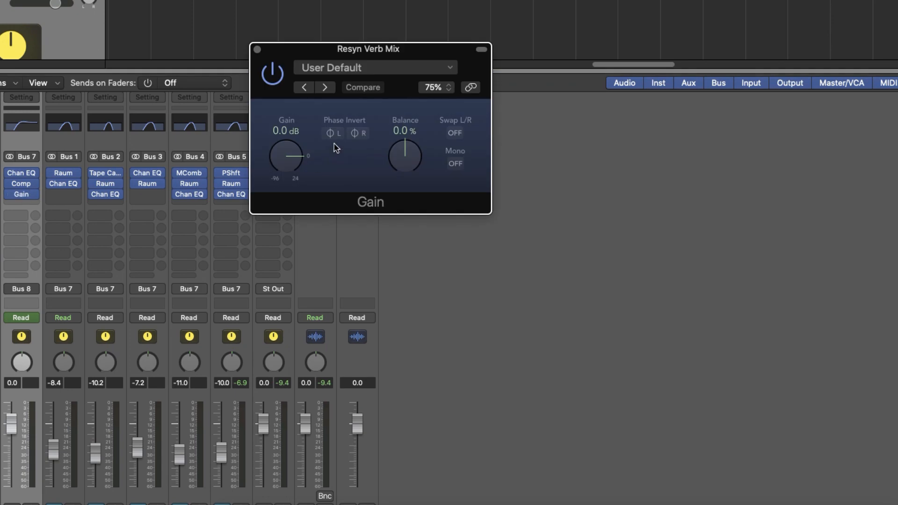
{"action": "left_click", "coordinate": [256, 49]}
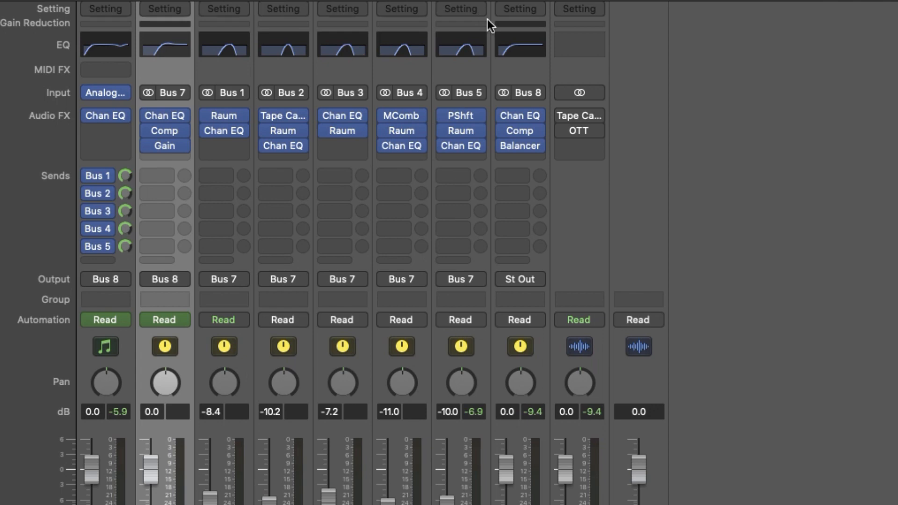
{"action": "left_click", "coordinate": [678, 246]}
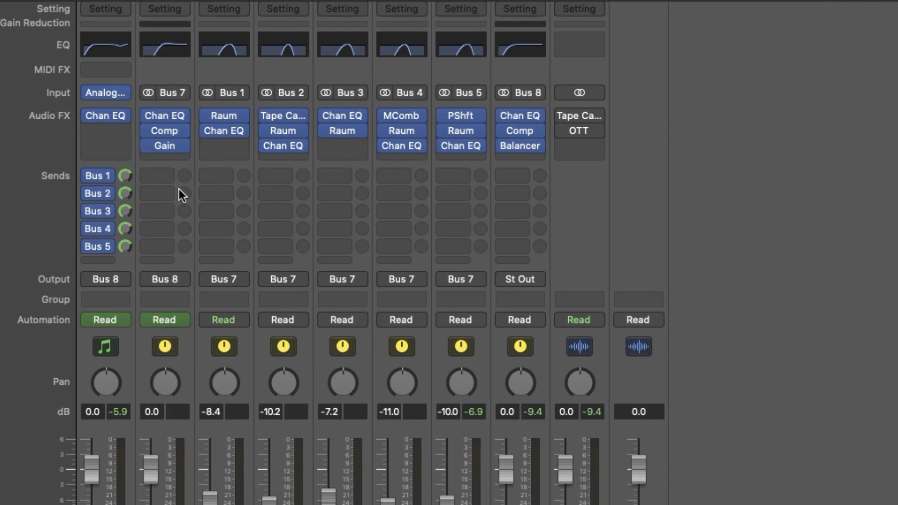
{"action": "scroll", "coordinate": [179, 188], "scroll_direction": "down", "scroll_amount": 3}
{"action": "scroll", "coordinate": [158, 375], "scroll_direction": "up", "scroll_amount": 4}
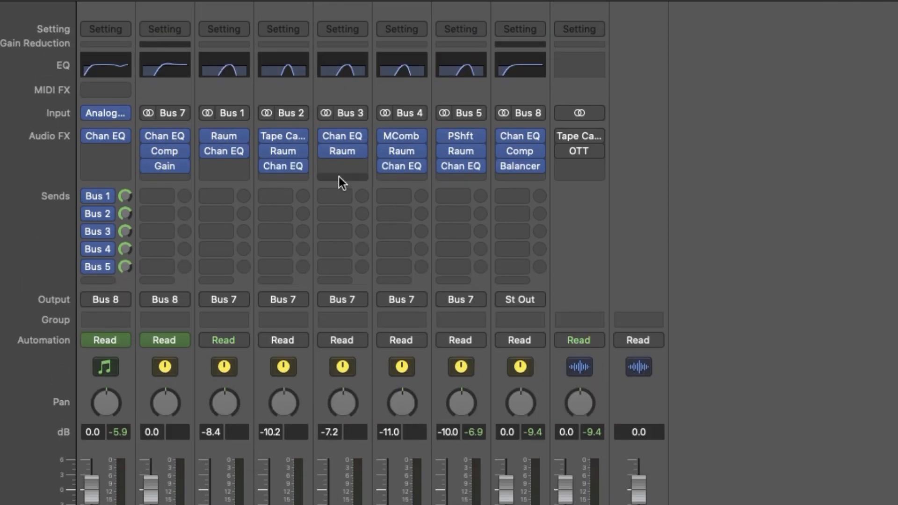
{"action": "scroll", "coordinate": [347, 189], "scroll_direction": "down", "scroll_amount": 4}
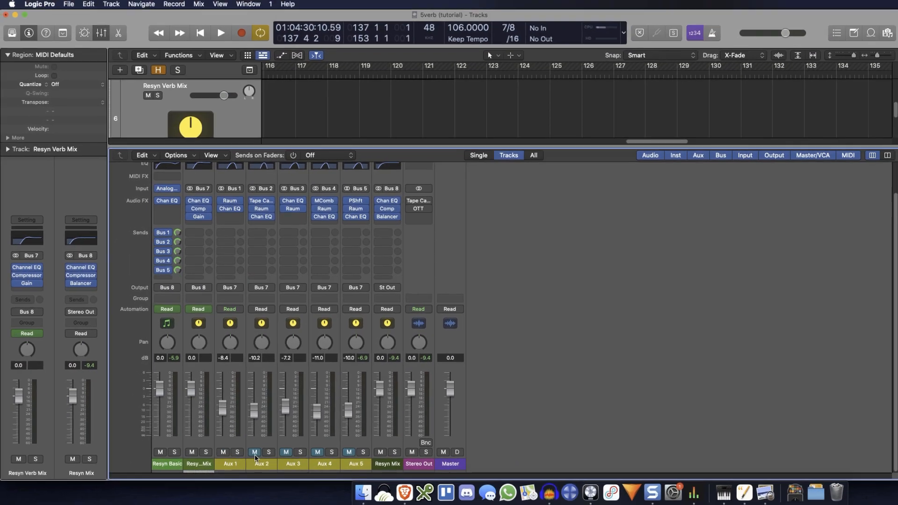
Step: Unmute Aux 1 through Aux 5, solo the Resyn Verb Mix channel, and audition the layered reverb alone
{"action": "left_click", "coordinate": [268, 451]}
{"action": "left_click", "coordinate": [265, 453]}
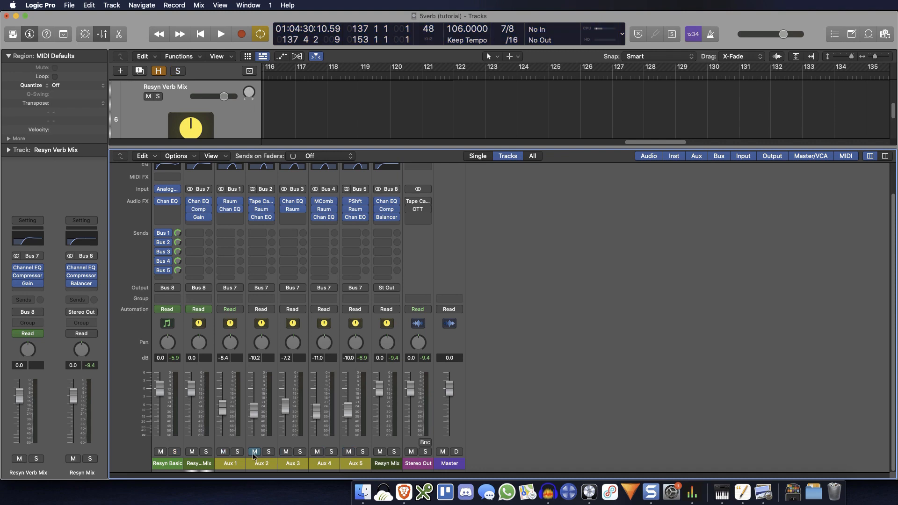
{"action": "left_click", "coordinate": [206, 452]}
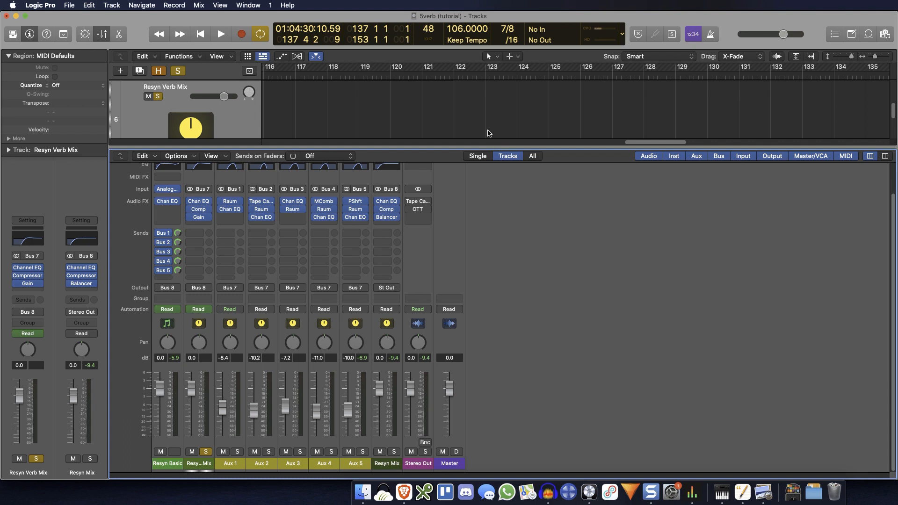
{"action": "key", "text": "space"}
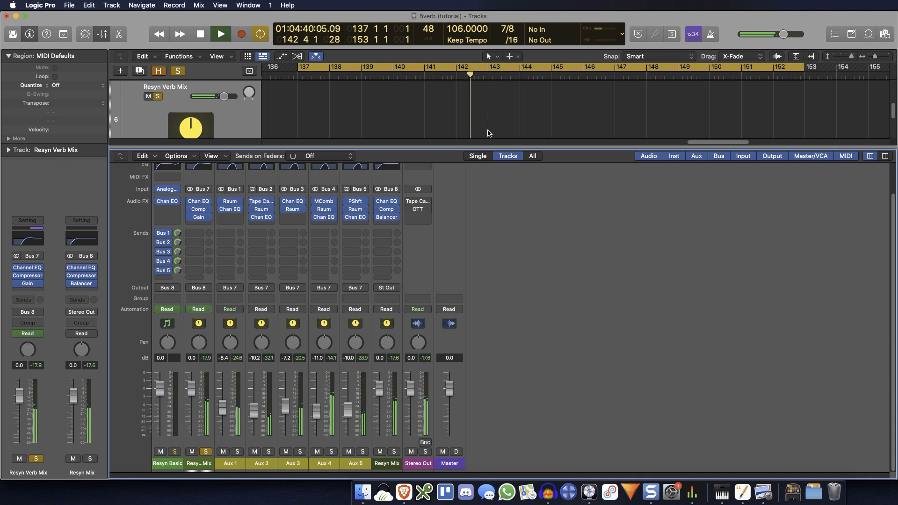
{"action": "key", "text": "space"}
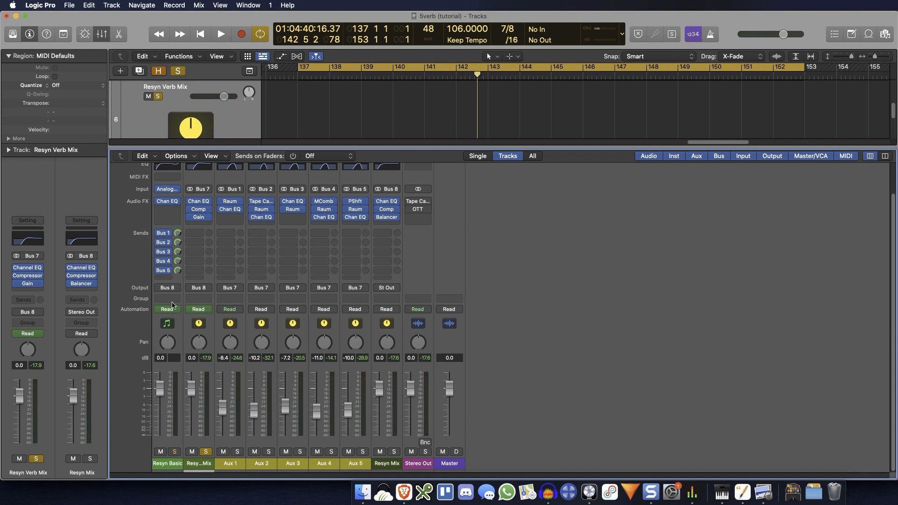
Step: Add a Bus 10 send to the Resyn Basic channel and raise its send level
{"action": "left_click", "coordinate": [169, 279]}
{"action": "mouse_move", "coordinate": [211, 289]}
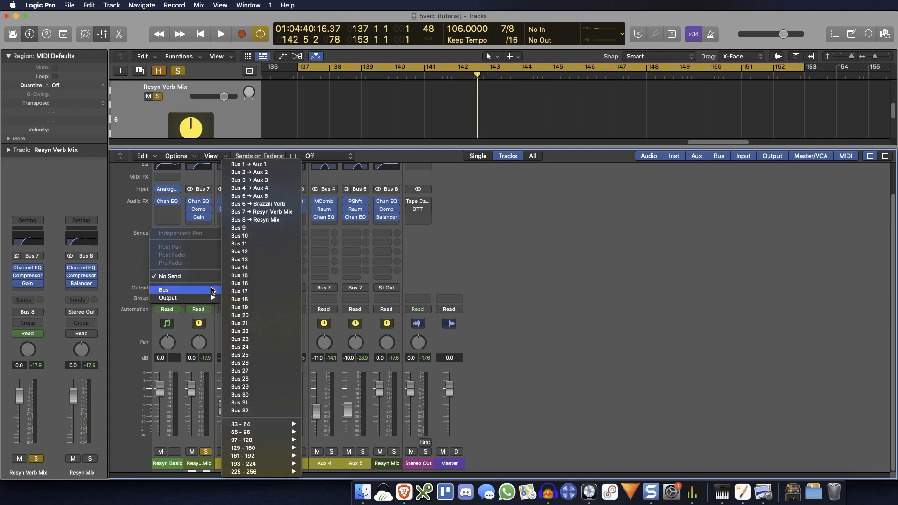
{"action": "left_click", "coordinate": [273, 236]}
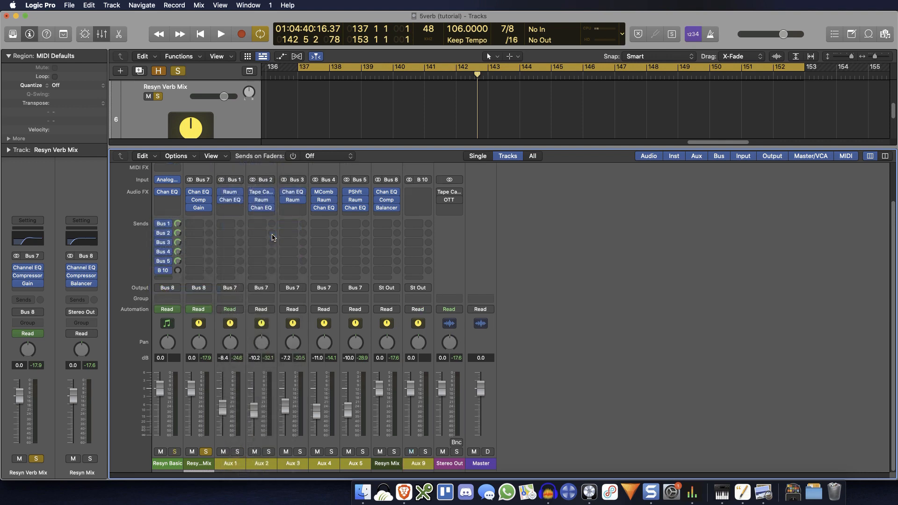
Step: Insert a Raum on Aux 9, set its mix to maximum, and close the plug-in
{"action": "left_click", "coordinate": [418, 192]}
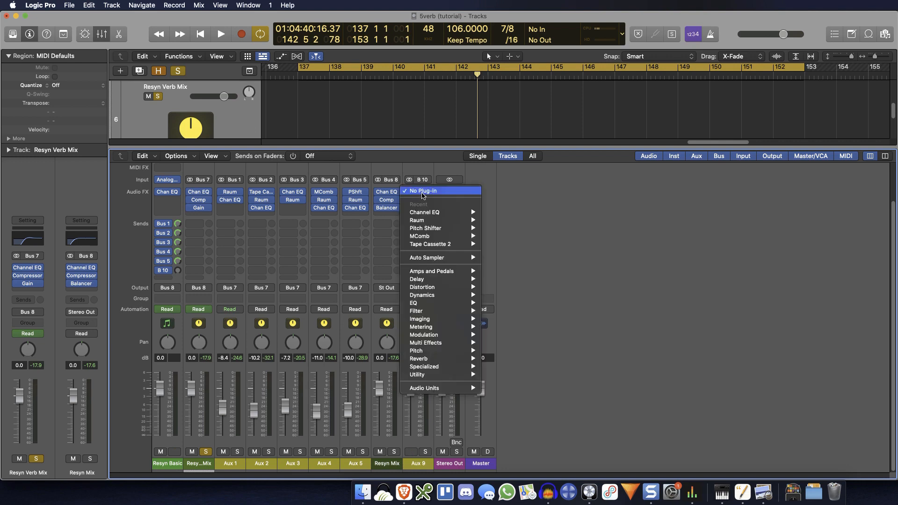
{"action": "mouse_move", "coordinate": [458, 221]}
{"action": "left_click", "coordinate": [499, 221]}
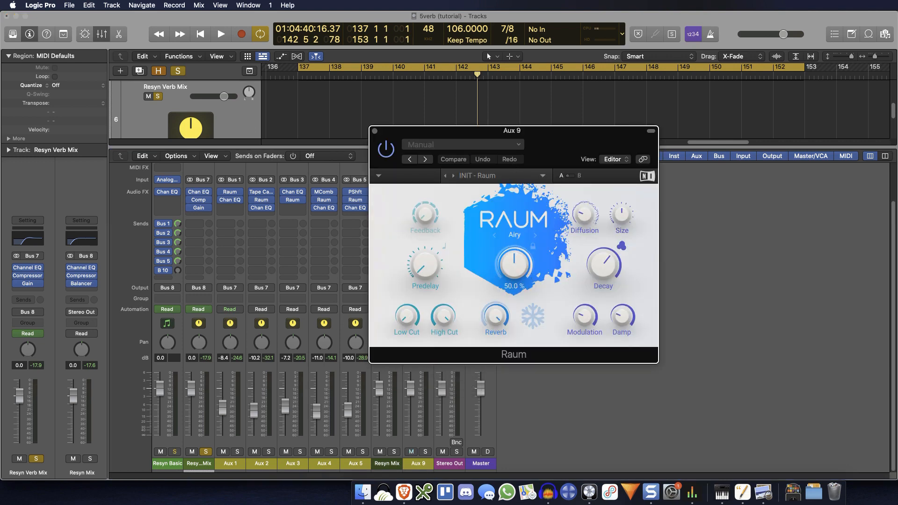
{"action": "left_click_drag", "start_coordinate": [514, 265], "coordinate": [514, 213]}
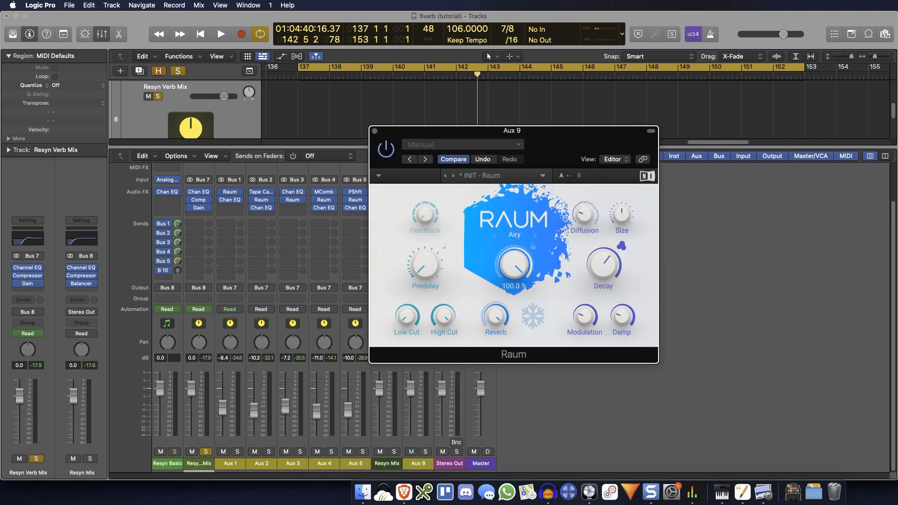
{"action": "left_click", "coordinate": [376, 131]}
Step: Add a Channel EQ to Aux 9 with a low cut at 710 Hz and a high cut at 2620 Hz, and close it
{"action": "scroll", "coordinate": [479, 279], "scroll_direction": "up", "scroll_amount": 4}
{"action": "left_click", "coordinate": [418, 182]}
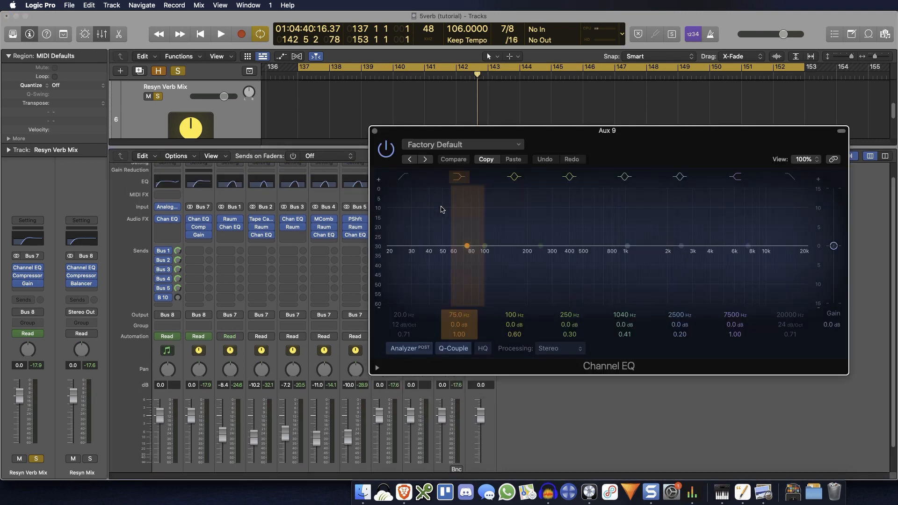
{"action": "left_click", "coordinate": [404, 176]}
{"action": "left_click_drag", "start_coordinate": [395, 221], "coordinate": [605, 225]}
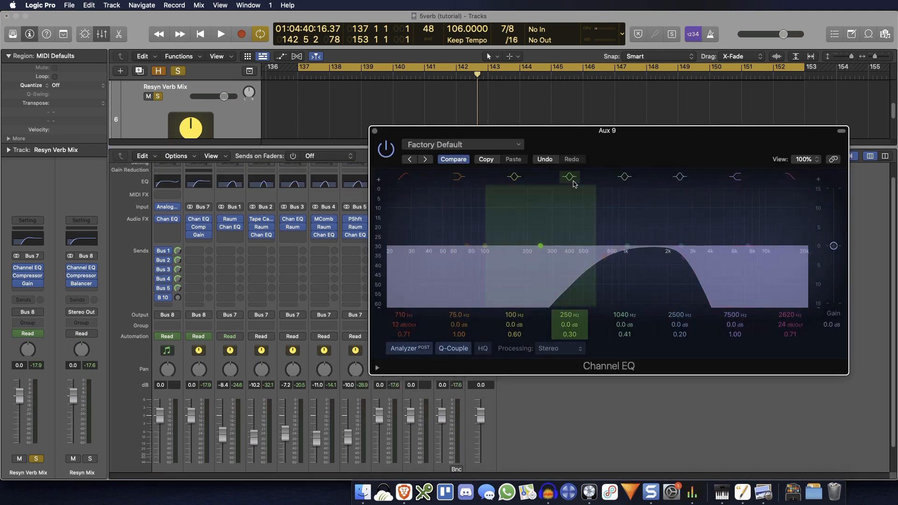
{"action": "left_click", "coordinate": [374, 131]}
Step: Bypass Resyn Basic's Bus 1 through Bus 5 sends, solo Aux 9, and audition the single reverb alone
{"action": "scroll", "coordinate": [179, 275], "scroll_direction": "down", "scroll_amount": 2}
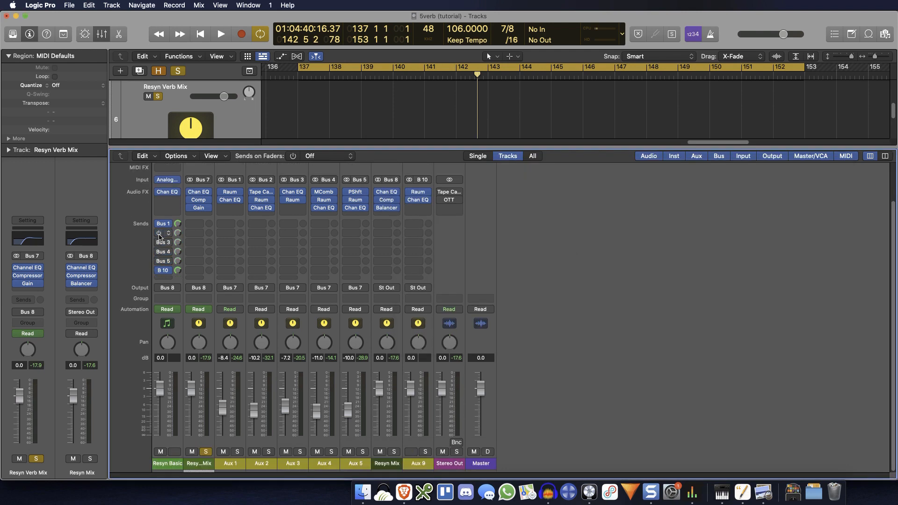
{"action": "key", "text": "space"}
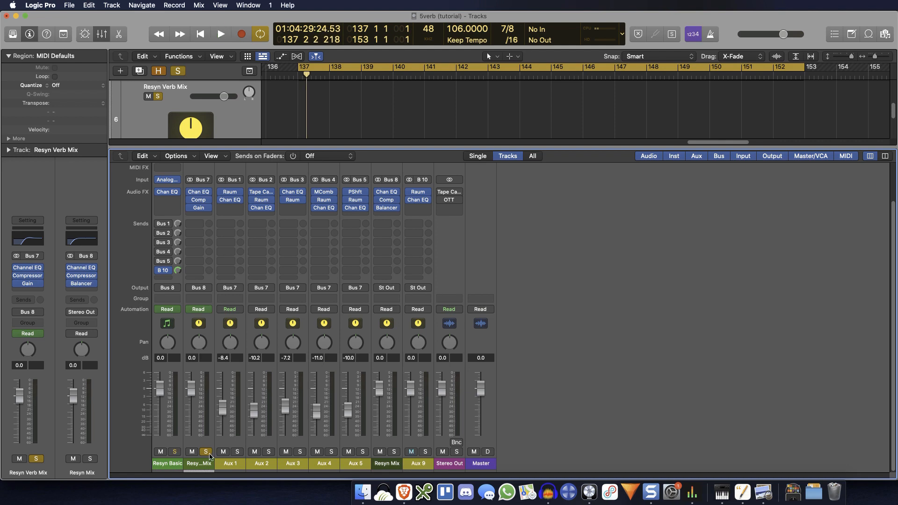
{"action": "left_click", "coordinate": [425, 453]}
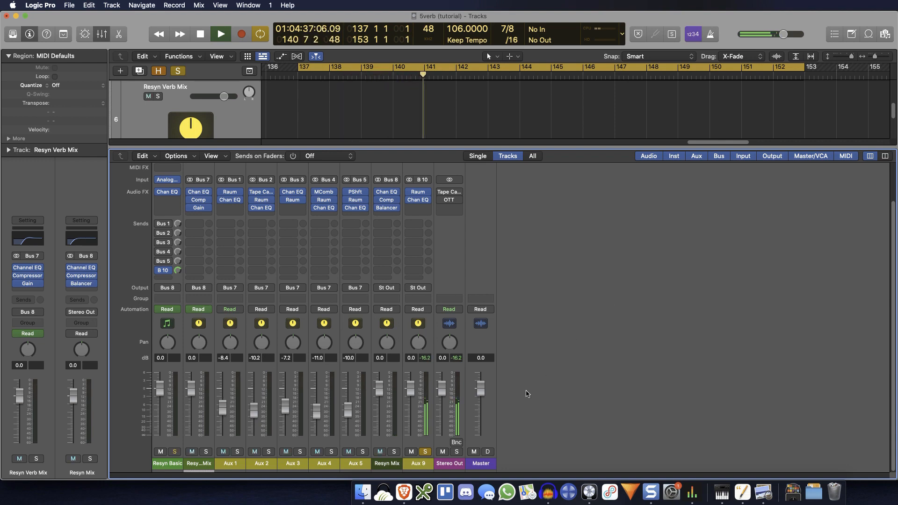
{"action": "key", "text": "space"}
Step: Unsolo Aux 9, play the dry sound with the single reverb, and lower the Aux 9 fader to -5.1 dB
{"action": "left_click", "coordinate": [425, 451]}
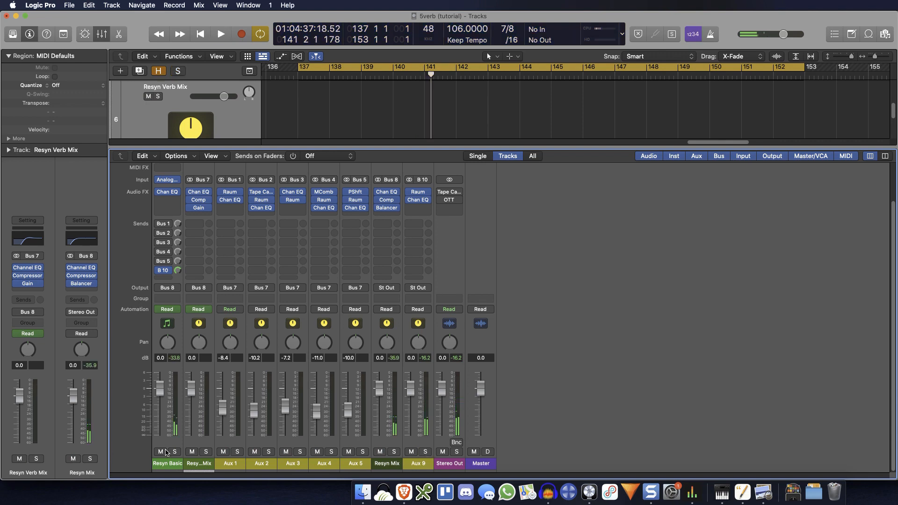
{"action": "key", "text": "space"}
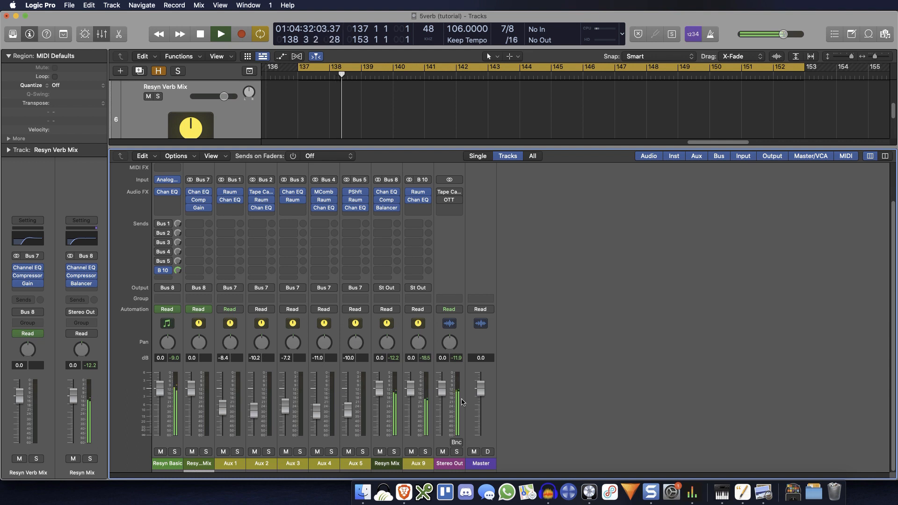
{"action": "left_click_drag", "start_coordinate": [410, 387], "coordinate": [410, 401]}
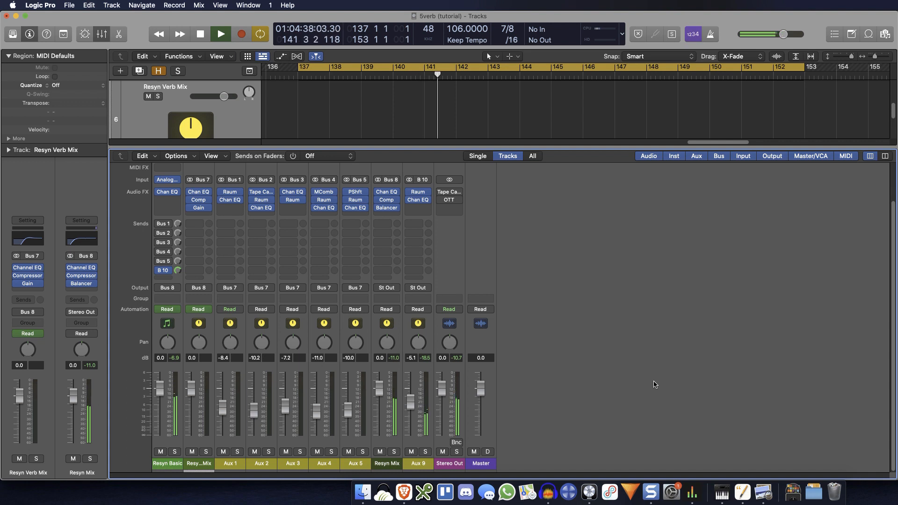
Step: Bypass Resyn Basic's Bus 10 send, re-enable the Bus 1 through Bus 5 sends, and audition the layered reverb with the dry sound
{"action": "key", "text": "space"}
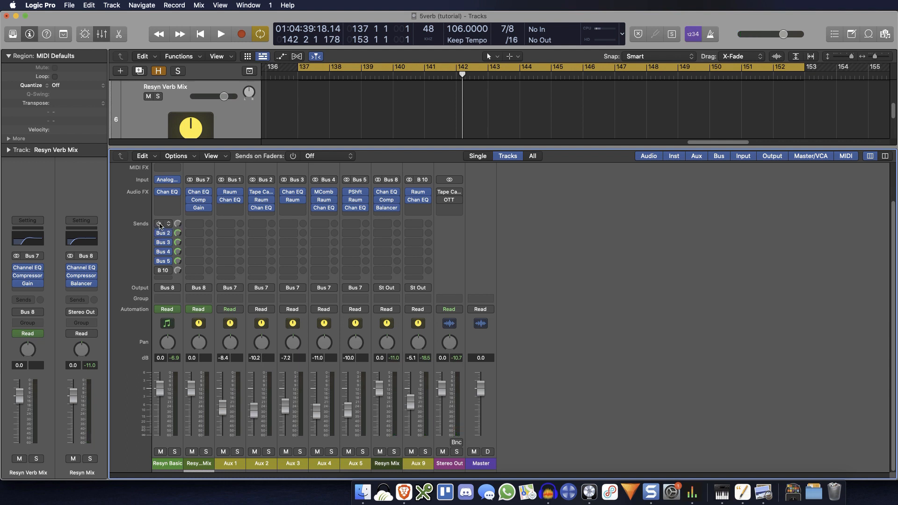
{"action": "key", "text": "space"}
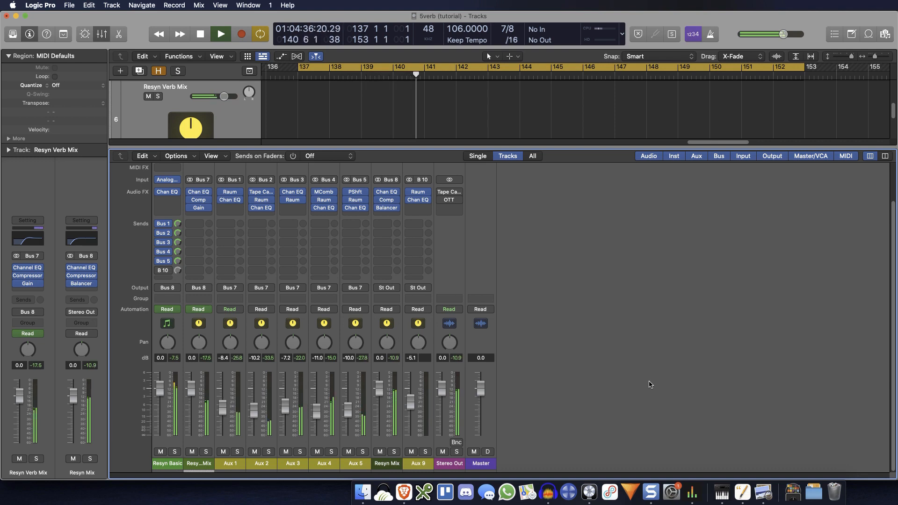
{"action": "key", "text": "space"}
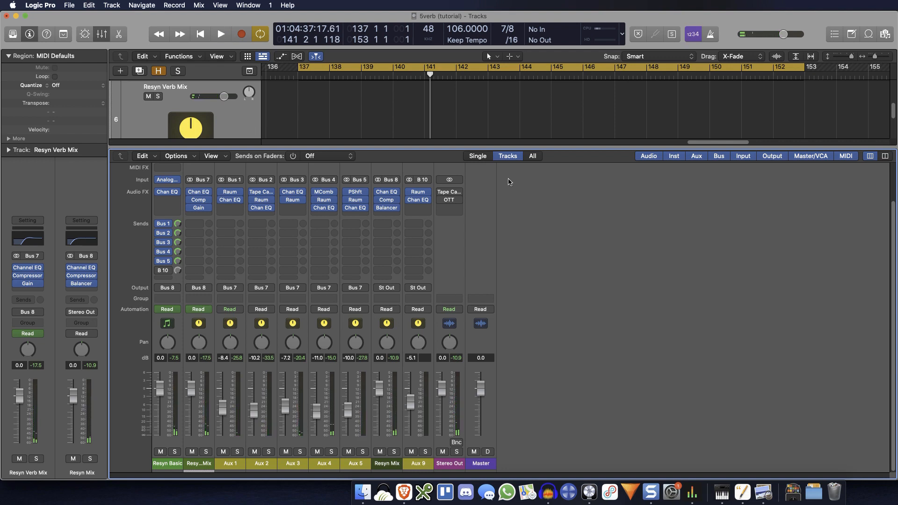
Step: Select the Aux 1 through Aux 5 channels and insert a Tremolo on Aux 1 below its Channel EQ
{"action": "left_click", "coordinate": [238, 444]}
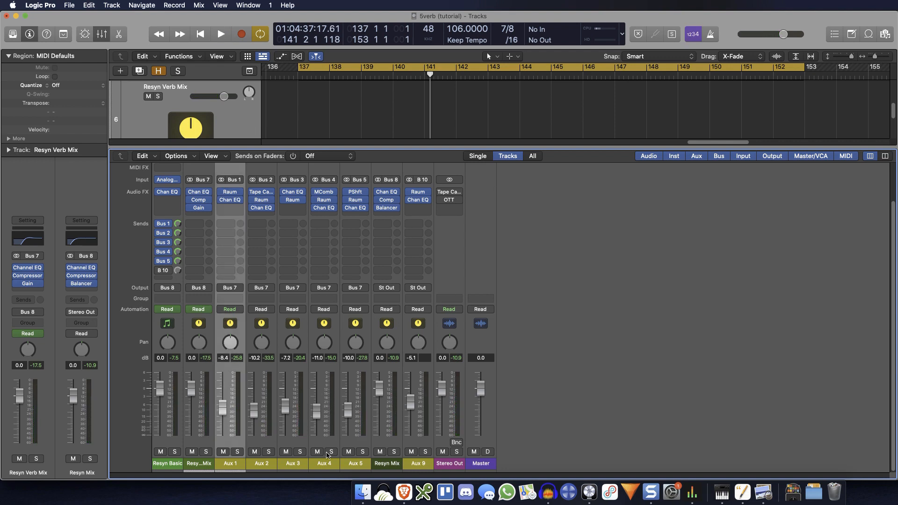
{"action": "left_click", "coordinate": [365, 445], "text": "shift"}
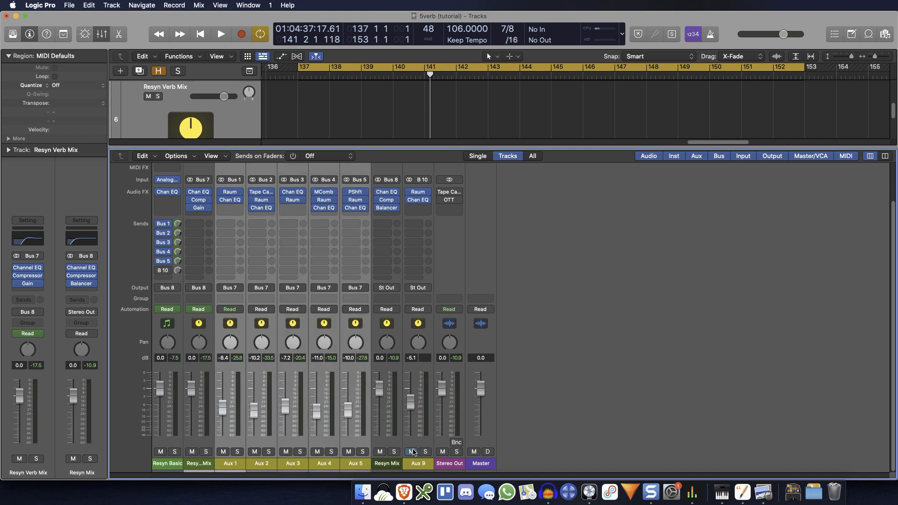
{"action": "scroll", "coordinate": [449, 323], "scroll_direction": "up", "scroll_amount": 2}
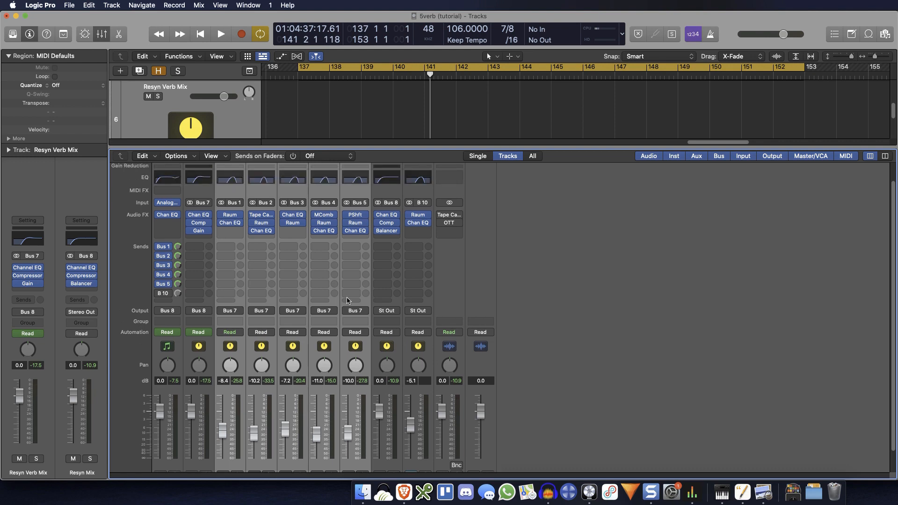
{"action": "left_click", "coordinate": [231, 236]}
{"action": "left_click", "coordinate": [369, 463]}
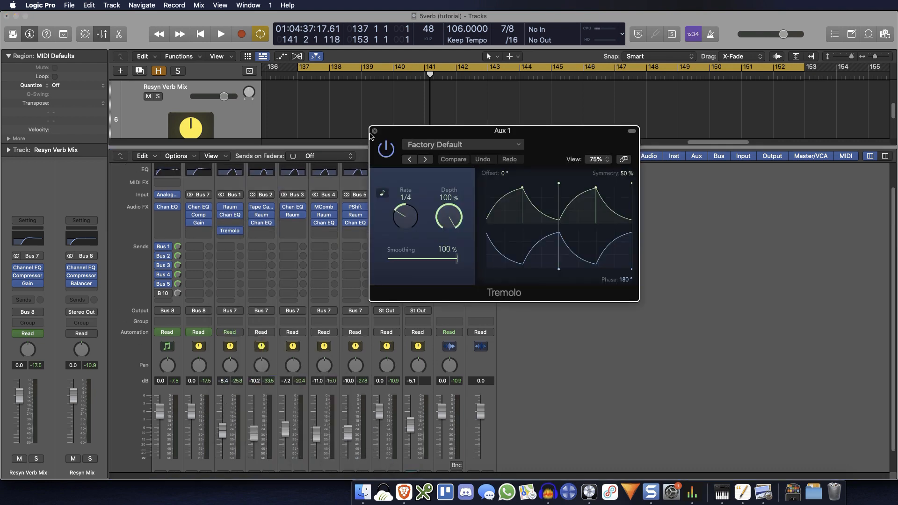
Step: Copy the Tremolo from Aux 1 to the matching insert slots of Aux 2 through Aux 5
{"action": "left_click_drag", "start_coordinate": [392, 134], "coordinate": [396, 209]}
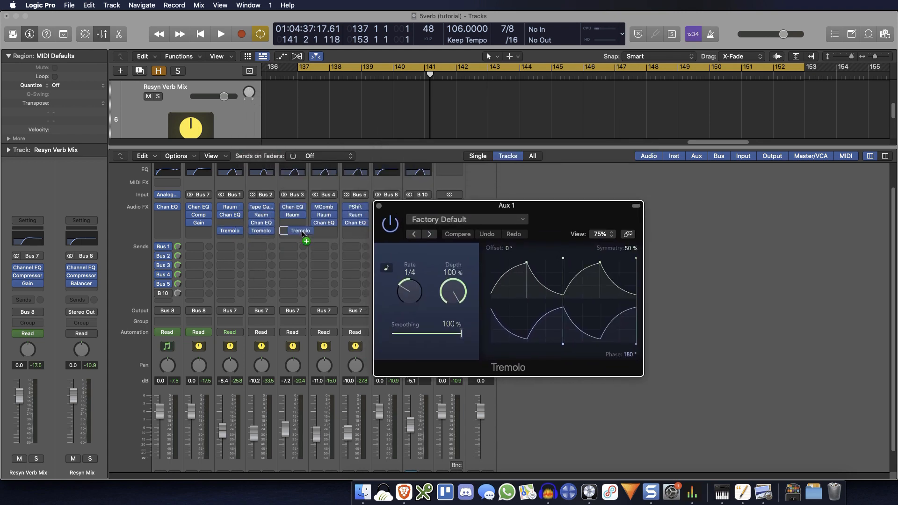
{"action": "left_click_drag", "start_coordinate": [295, 232], "coordinate": [356, 233]}
{"action": "left_click_drag", "start_coordinate": [427, 210], "coordinate": [280, 239]}
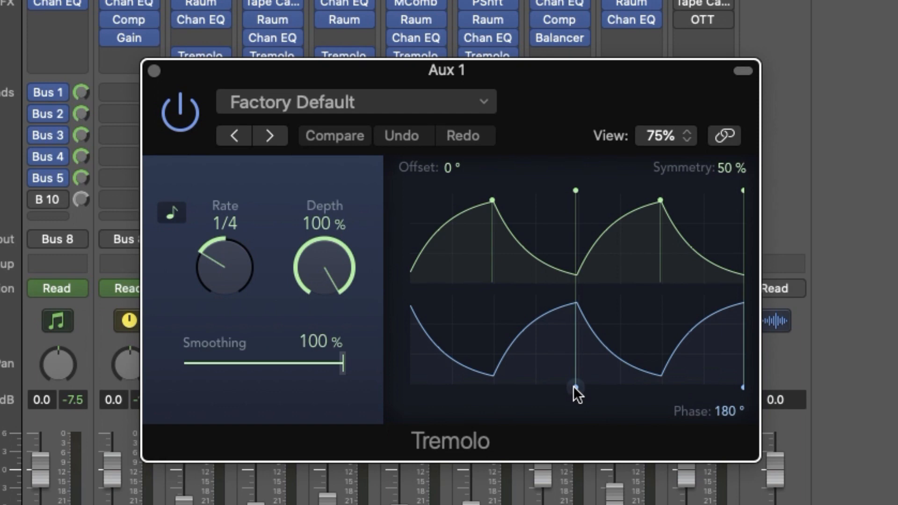
Step: Set the Aux 1 Tremolo to 0° phase, 34% depth and an unsynced rate of 0.19 Hz
{"action": "left_click_drag", "start_coordinate": [573, 386], "coordinate": [657, 387]}
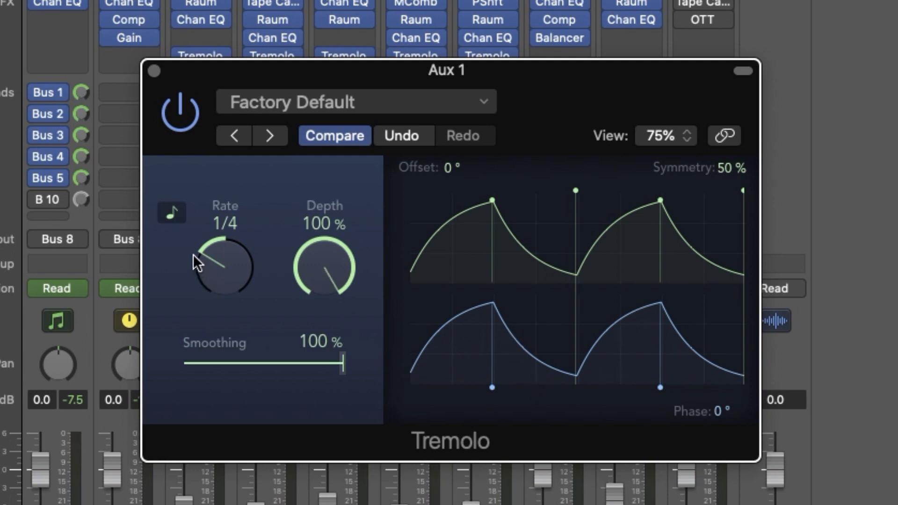
{"action": "left_click", "coordinate": [172, 212]}
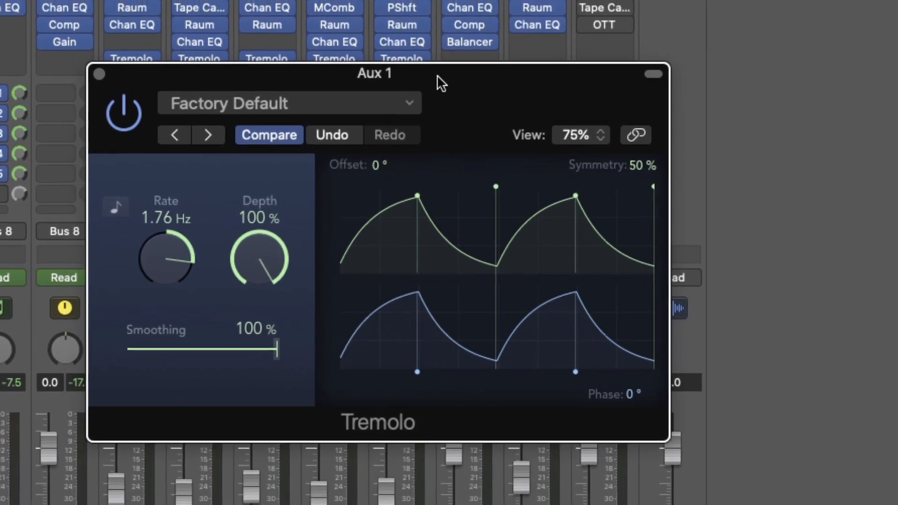
{"action": "left_click_drag", "start_coordinate": [491, 83], "coordinate": [668, 91]}
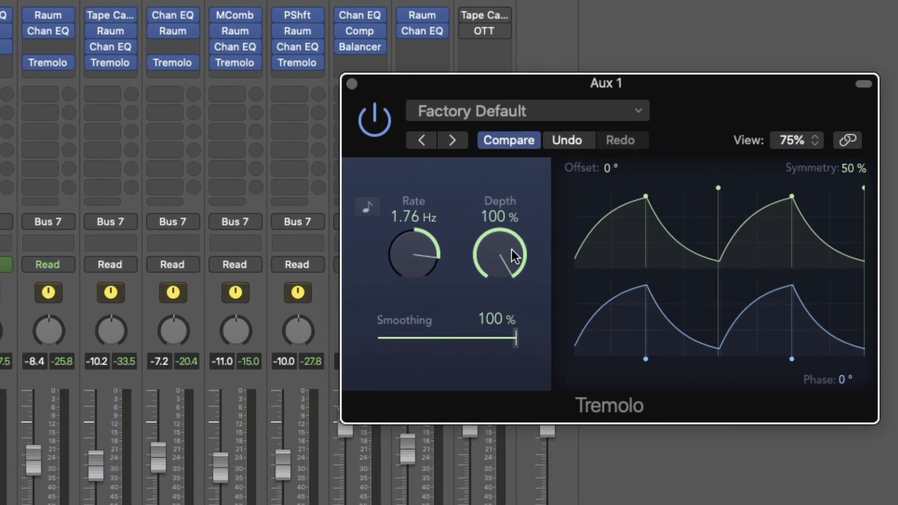
{"action": "left_click_drag", "start_coordinate": [511, 250], "coordinate": [498, 432]}
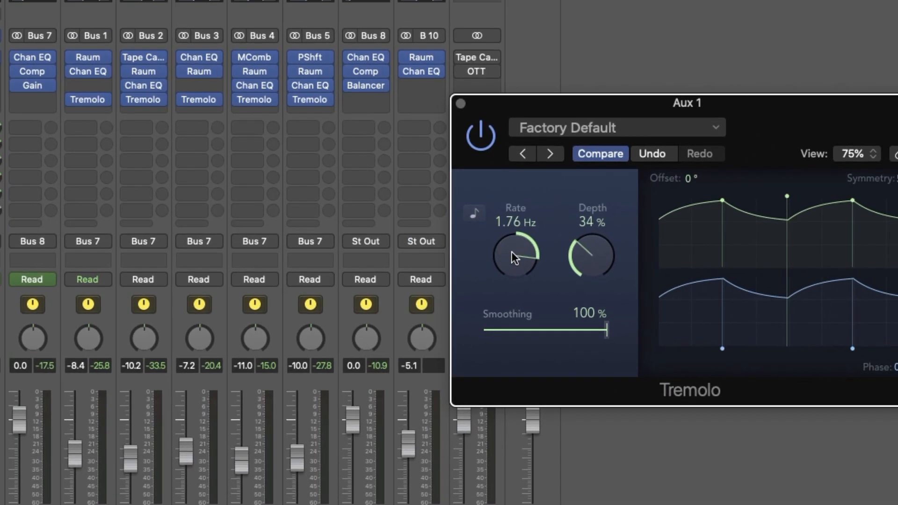
{"action": "left_click_drag", "start_coordinate": [511, 252], "coordinate": [508, 290]}
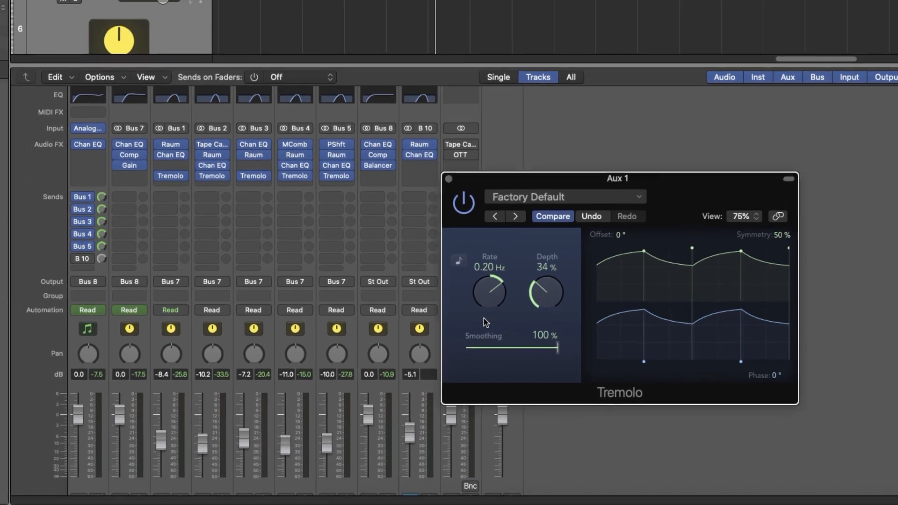
{"action": "left_click_drag", "start_coordinate": [484, 318], "coordinate": [483, 319]}
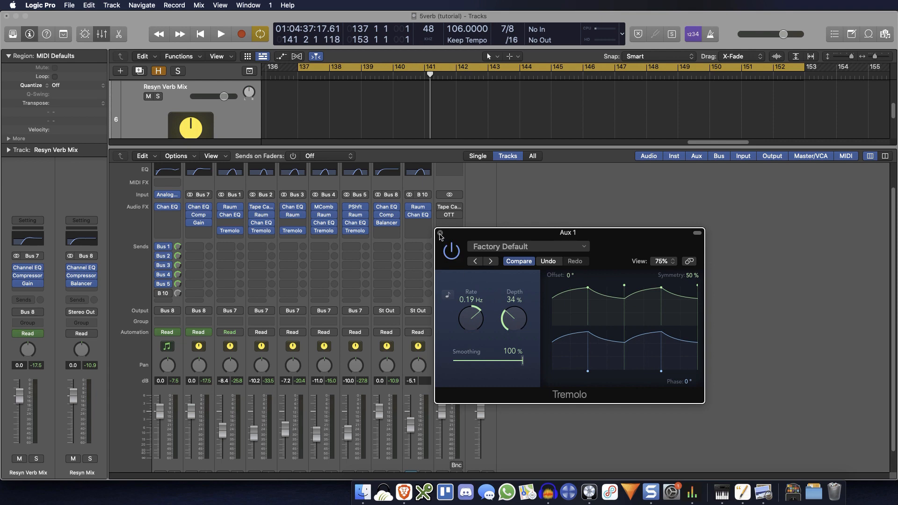
{"action": "left_click", "coordinate": [440, 233]}
Step: Set the Aux 2 Tremolo to an unsynced rate of 0.12 Hz, 32% depth and 0° phase
{"action": "left_click", "coordinate": [261, 231]}
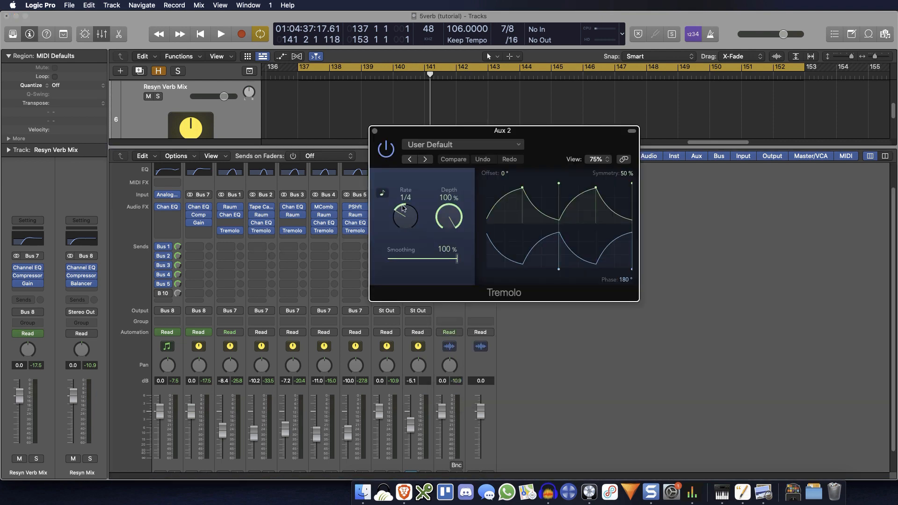
{"action": "left_click_drag", "start_coordinate": [403, 208], "coordinate": [407, 246]}
{"action": "left_click_drag", "start_coordinate": [450, 216], "coordinate": [443, 312]}
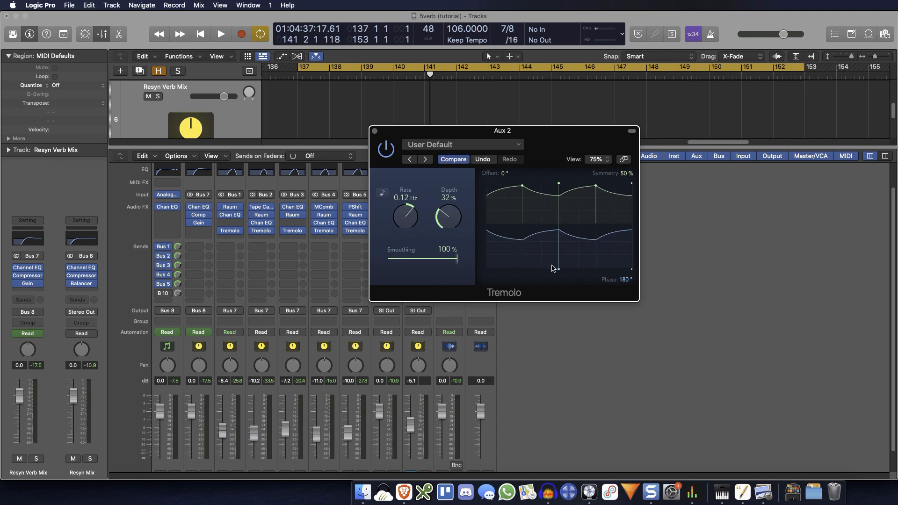
{"action": "left_click_drag", "start_coordinate": [558, 269], "coordinate": [593, 270]}
{"action": "left_click", "coordinate": [375, 131]}
Step: Set the Aux 3 Tremolo to 0° phase, an unsynced rate of 0.21 Hz and 31% depth
{"action": "left_click", "coordinate": [295, 230]}
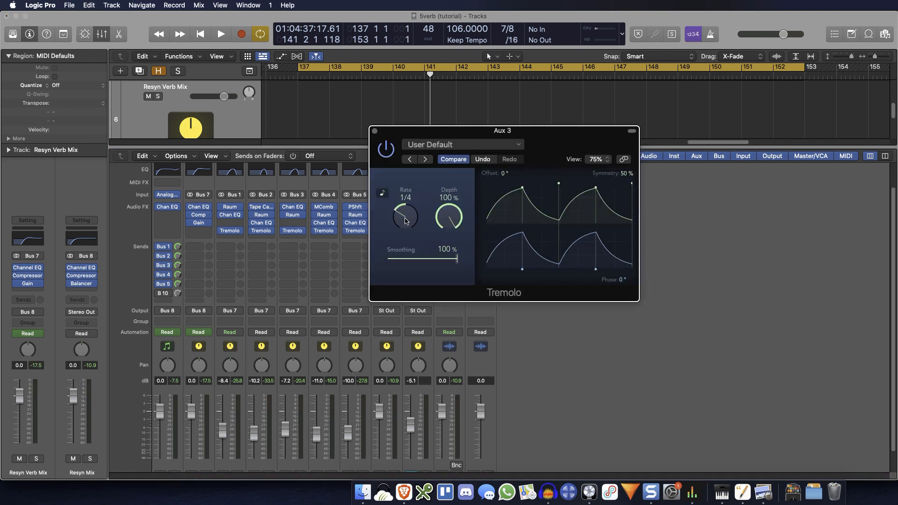
{"action": "left_click", "coordinate": [384, 194]}
{"action": "left_click_drag", "start_coordinate": [449, 219], "coordinate": [443, 312]}
{"action": "left_click", "coordinate": [374, 131]}
Step: Set the Aux 4 Tremolo to 0° phase, an unsynced rate of 0.24 Hz and 33% depth
{"action": "left_click", "coordinate": [325, 231]}
{"action": "left_click_drag", "start_coordinate": [559, 268], "coordinate": [596, 275]}
{"action": "left_click", "coordinate": [383, 193]}
{"action": "left_click_drag", "start_coordinate": [448, 219], "coordinate": [429, 311]}
{"action": "left_click", "coordinate": [374, 131]}
Step: Set the Aux 5 Tremolo to 0° phase, an unsynced rate of 0.16 Hz and 33% depth
{"action": "left_click", "coordinate": [355, 230]}
{"action": "left_click", "coordinate": [383, 193]}
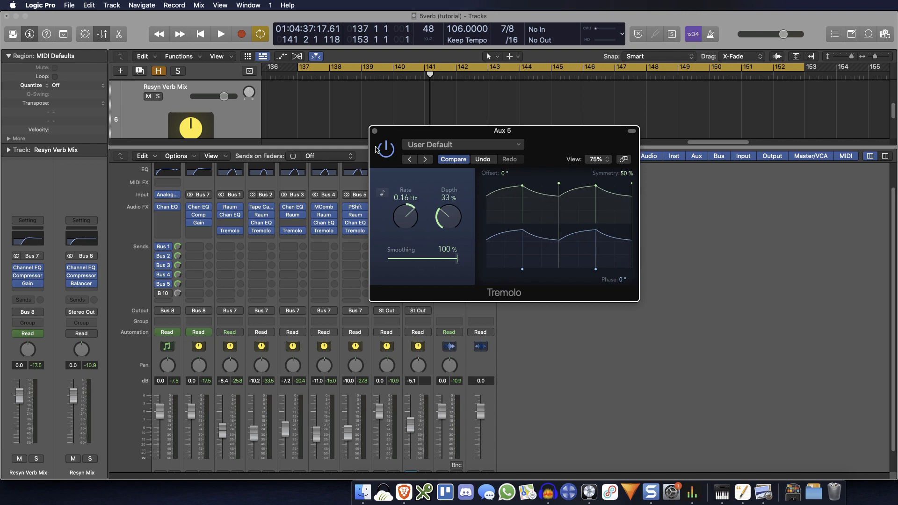
{"action": "left_click", "coordinate": [375, 132]}
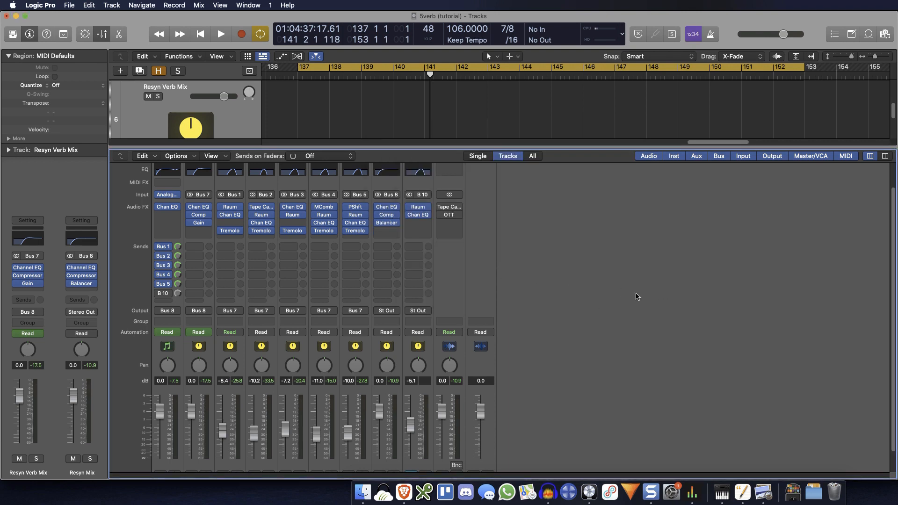
Step: Solo the Resyn Verb Mix channel and play the layered reverb with the five Tremolos
{"action": "scroll", "coordinate": [636, 297], "scroll_direction": "down", "scroll_amount": 3}
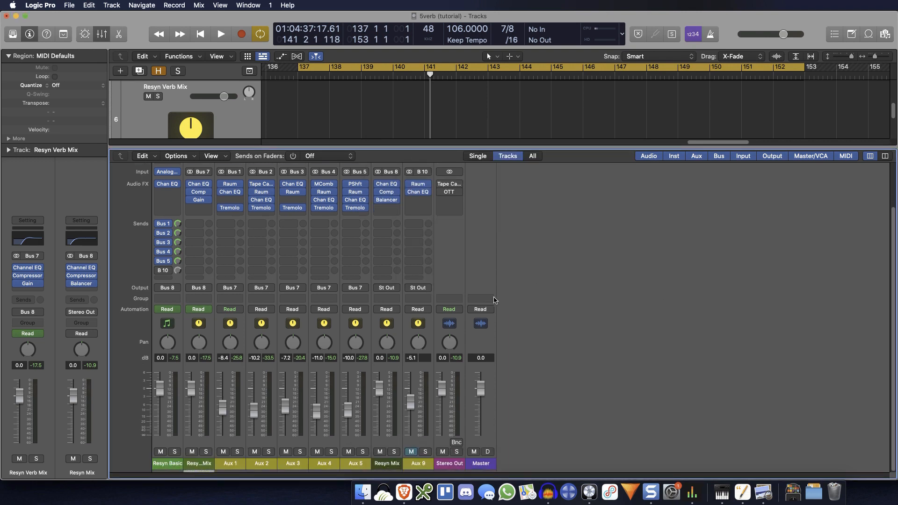
{"action": "left_click", "coordinate": [206, 451]}
{"action": "scroll", "coordinate": [207, 391], "scroll_direction": "up", "scroll_amount": 6}
{"action": "key", "text": "space"}
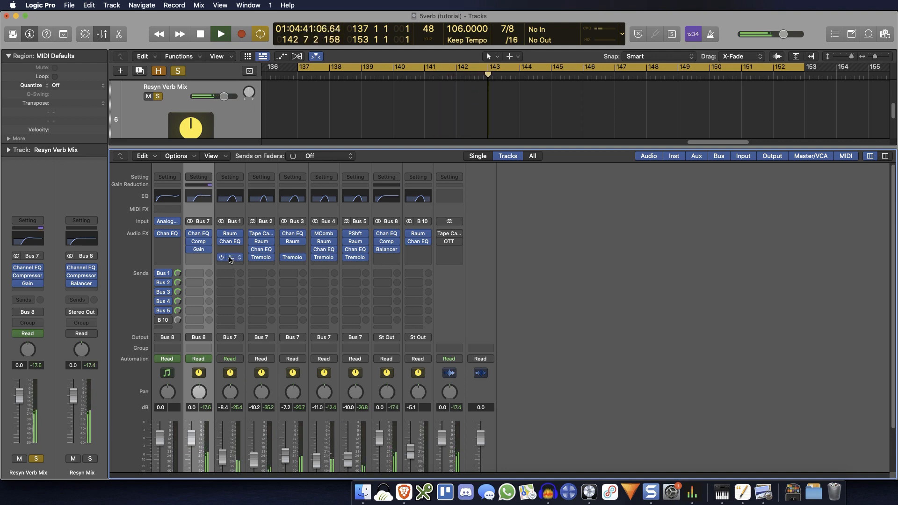
Step: Open the Tremolo windows of Aux 1 through Aux 5 and arrange them so all five are accessible during playback
{"action": "left_click", "coordinate": [230, 258]}
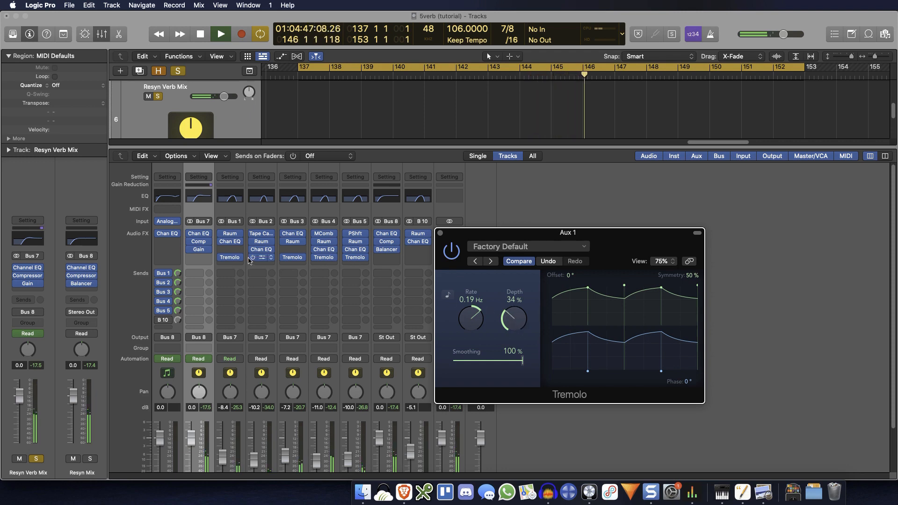
{"action": "left_click", "coordinate": [262, 257]}
{"action": "left_click", "coordinate": [289, 258]}
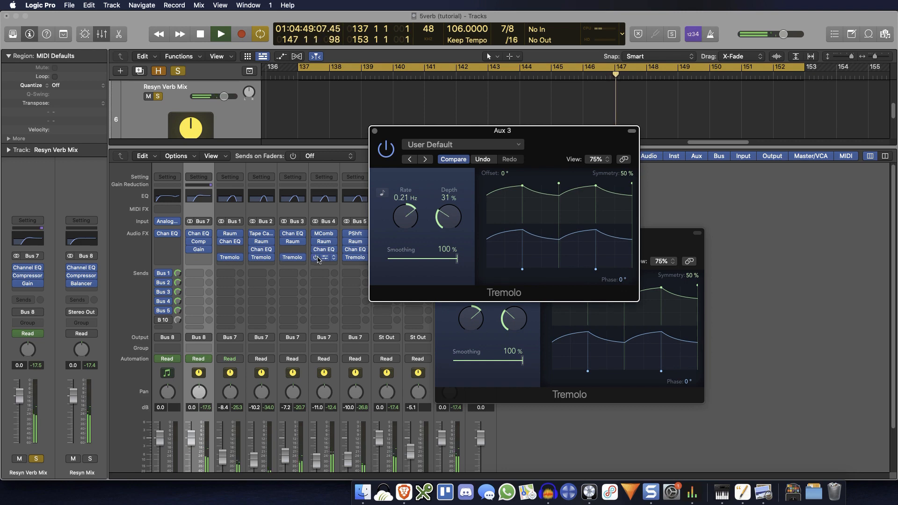
{"action": "left_click", "coordinate": [355, 257]}
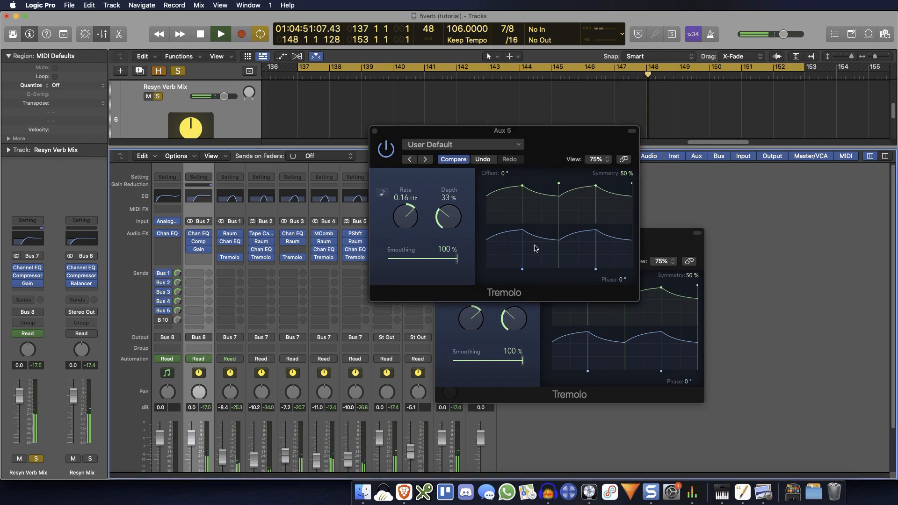
{"action": "left_click_drag", "start_coordinate": [658, 246], "coordinate": [268, 49]}
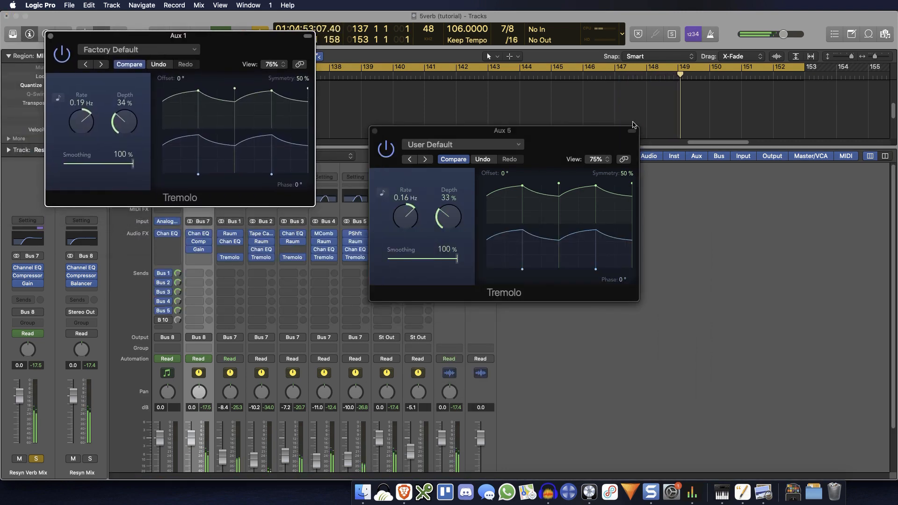
{"action": "left_click_drag", "start_coordinate": [607, 133], "coordinate": [784, 152]}
{"action": "left_click_drag", "start_coordinate": [556, 140], "coordinate": [284, 300]}
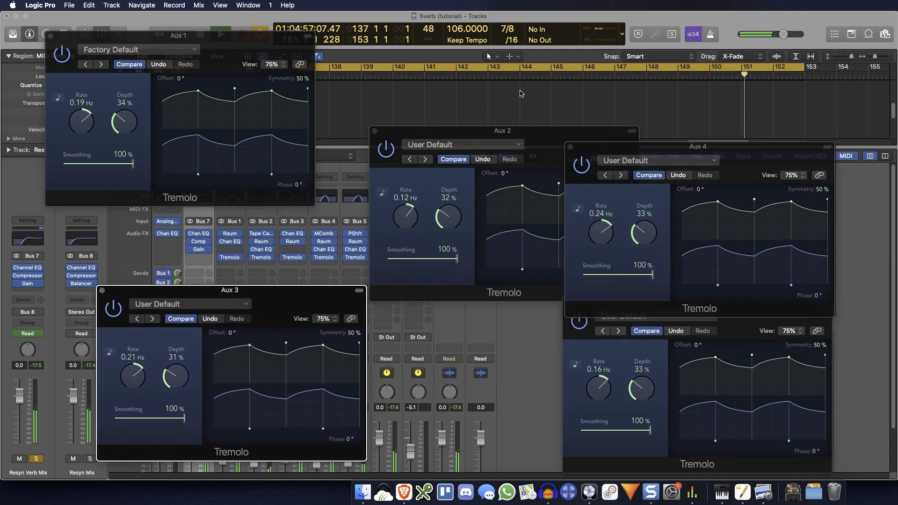
{"action": "left_click_drag", "start_coordinate": [550, 144], "coordinate": [510, 58]}
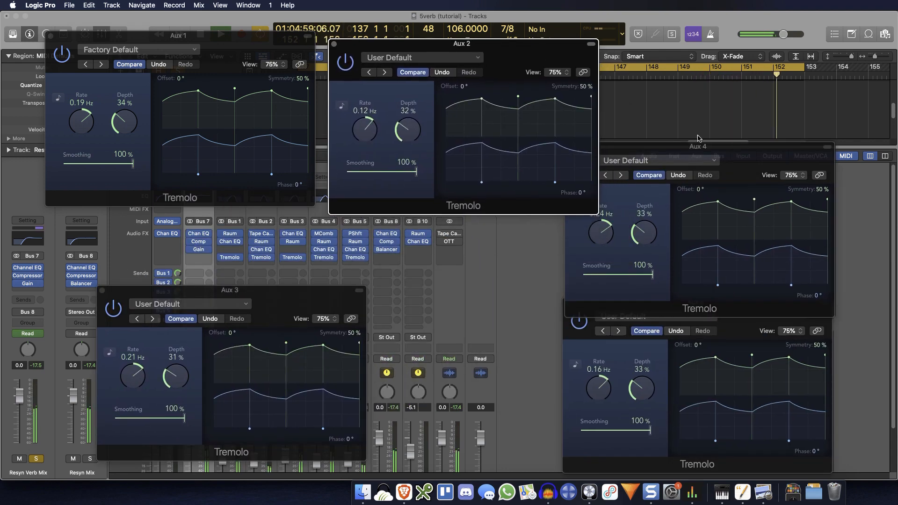
{"action": "left_click_drag", "start_coordinate": [744, 158], "coordinate": [785, 133]}
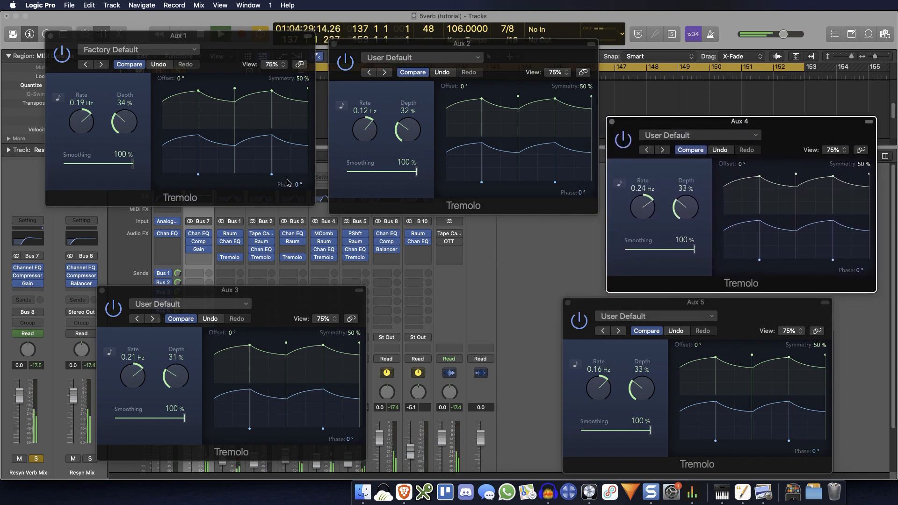
Step: Raise the Tremolo depth to 48% on Aux 1 and Aux 5, 49% on Aux 2, and 47% on Aux 3 and Aux 4
{"action": "left_click_drag", "start_coordinate": [122, 129], "coordinate": [127, 111]}
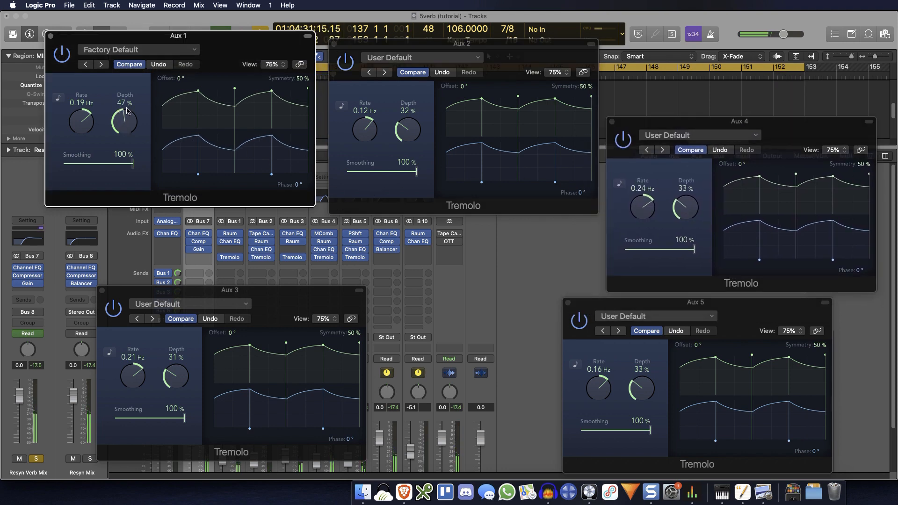
{"action": "left_click_drag", "start_coordinate": [417, 138], "coordinate": [420, 110]}
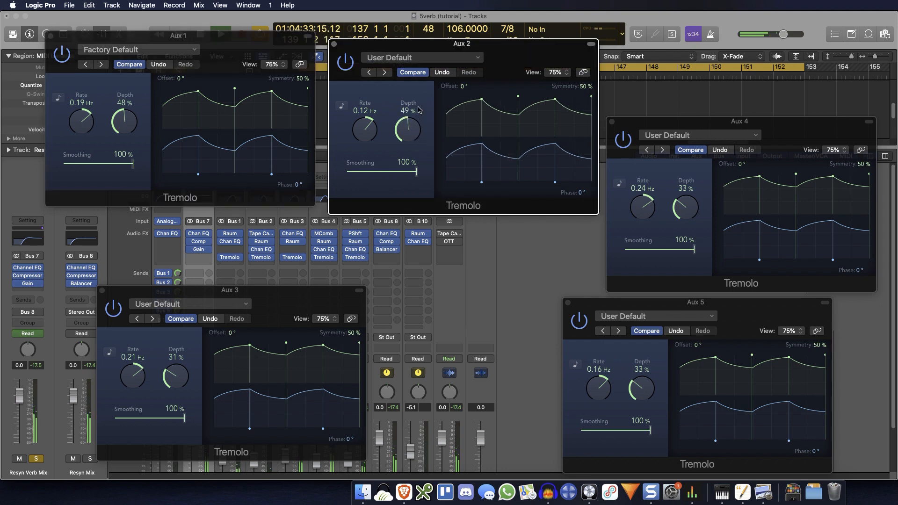
{"action": "left_click_drag", "start_coordinate": [674, 214], "coordinate": [685, 193]}
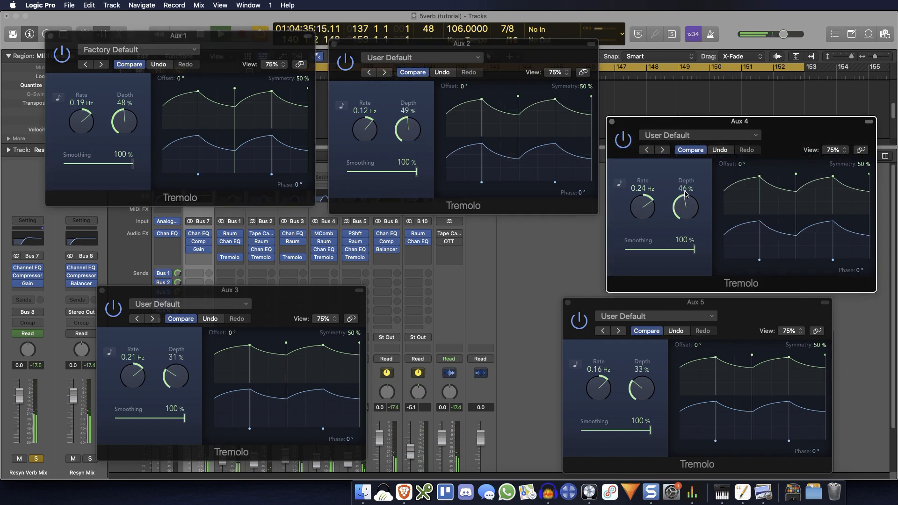
{"action": "left_click_drag", "start_coordinate": [644, 396], "coordinate": [648, 374]}
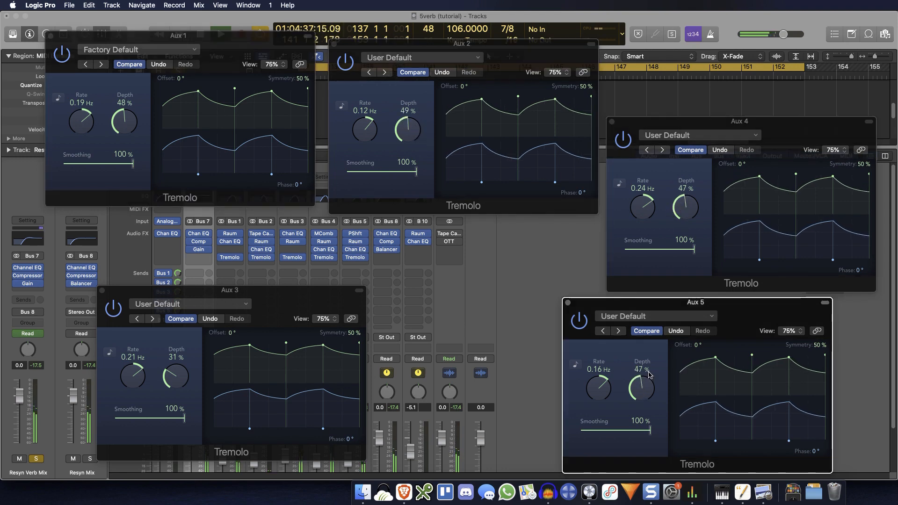
{"action": "left_click_drag", "start_coordinate": [169, 381], "coordinate": [172, 361]}
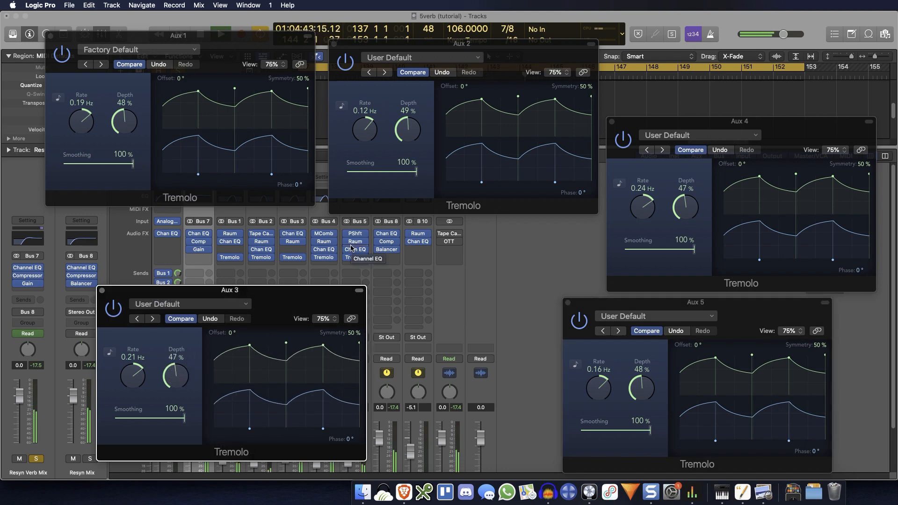
Step: Close the Tremolo windows of all five aux channels
{"action": "left_click", "coordinate": [102, 291]}
{"action": "left_click", "coordinate": [569, 303]}
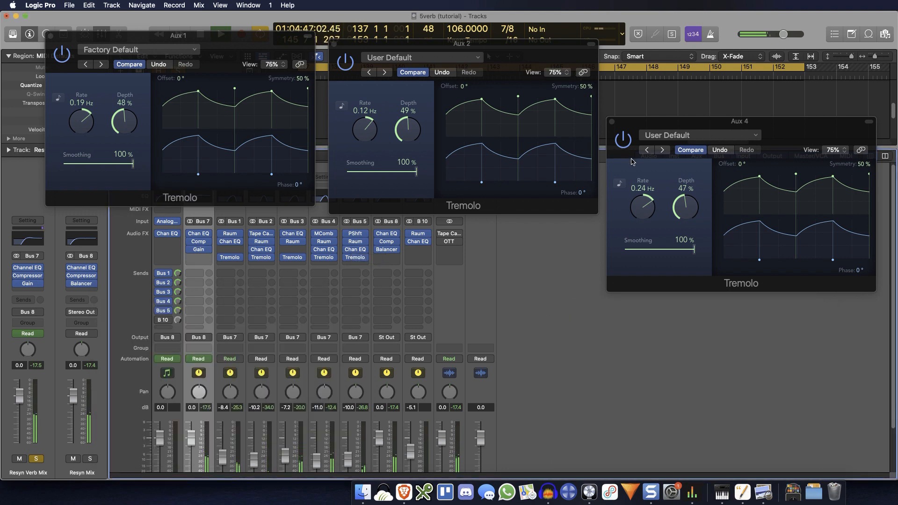
{"action": "left_click", "coordinate": [612, 122]}
{"action": "left_click", "coordinate": [333, 44]}
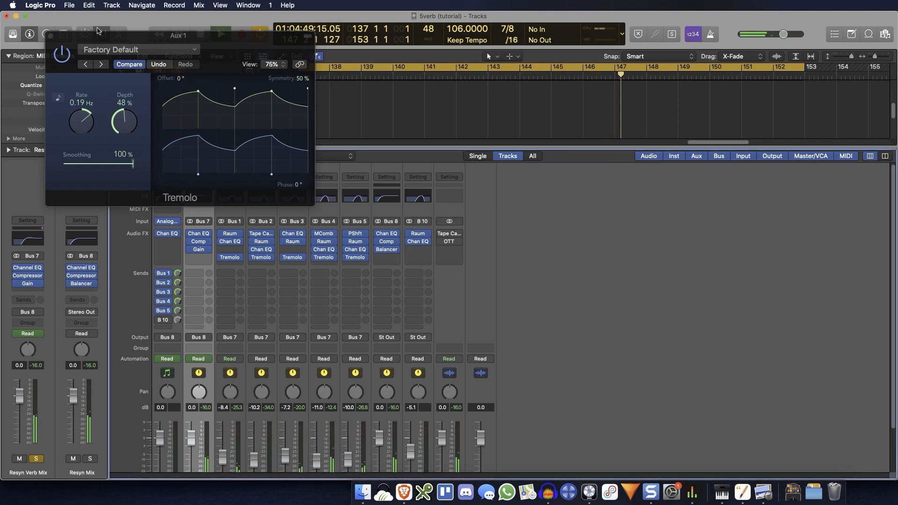
{"action": "left_click", "coordinate": [51, 35]}
Step: Unsolo Resyn Verb Mix, audition the modulated layered reverb with the dry sound, and stop playback
{"action": "scroll", "coordinate": [168, 329], "scroll_direction": "down", "scroll_amount": 1}
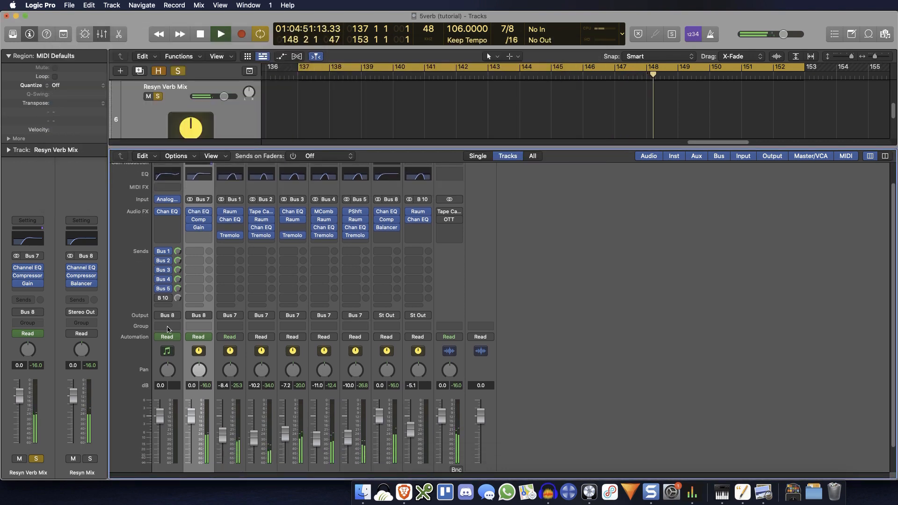
{"action": "scroll", "coordinate": [196, 411], "scroll_direction": "down", "scroll_amount": 1}
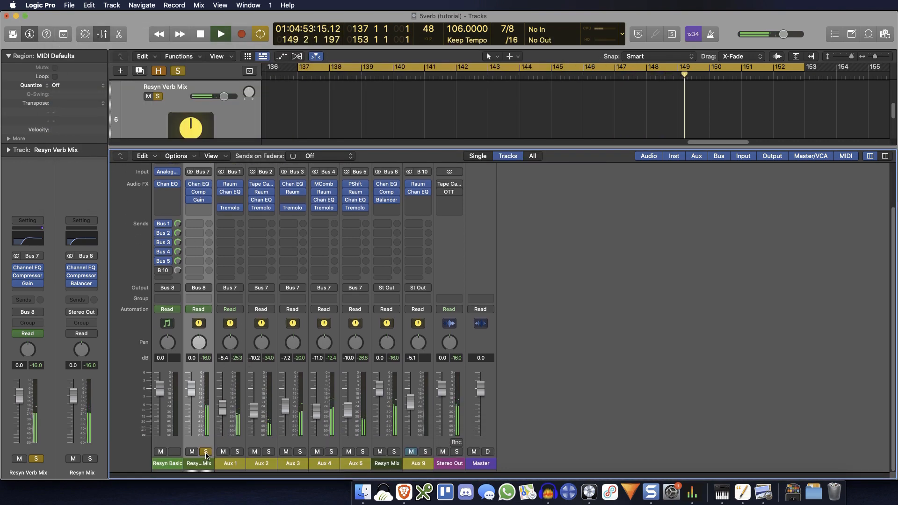
{"action": "left_click", "coordinate": [206, 451]}
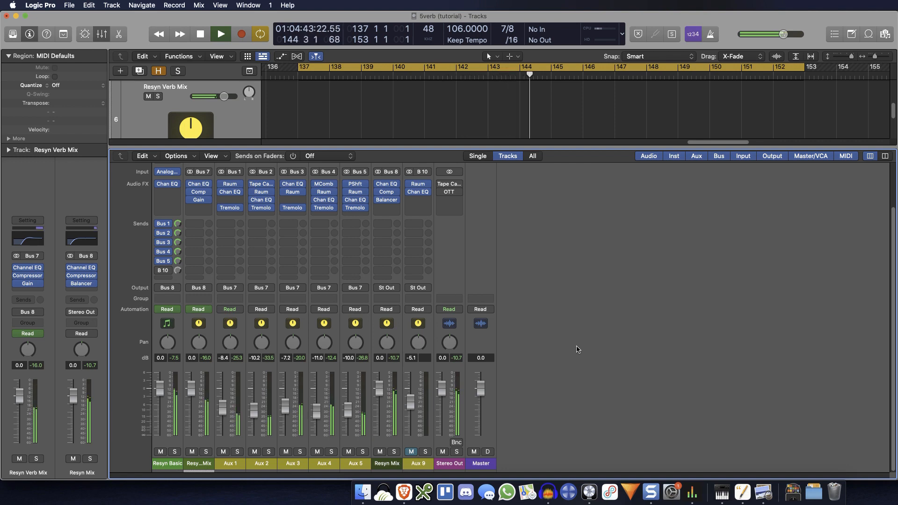
{"action": "key", "text": "space"}
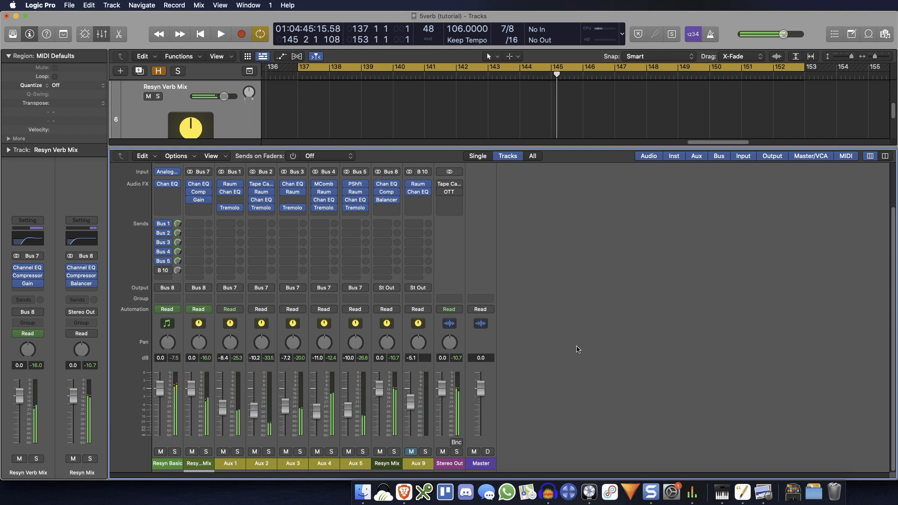